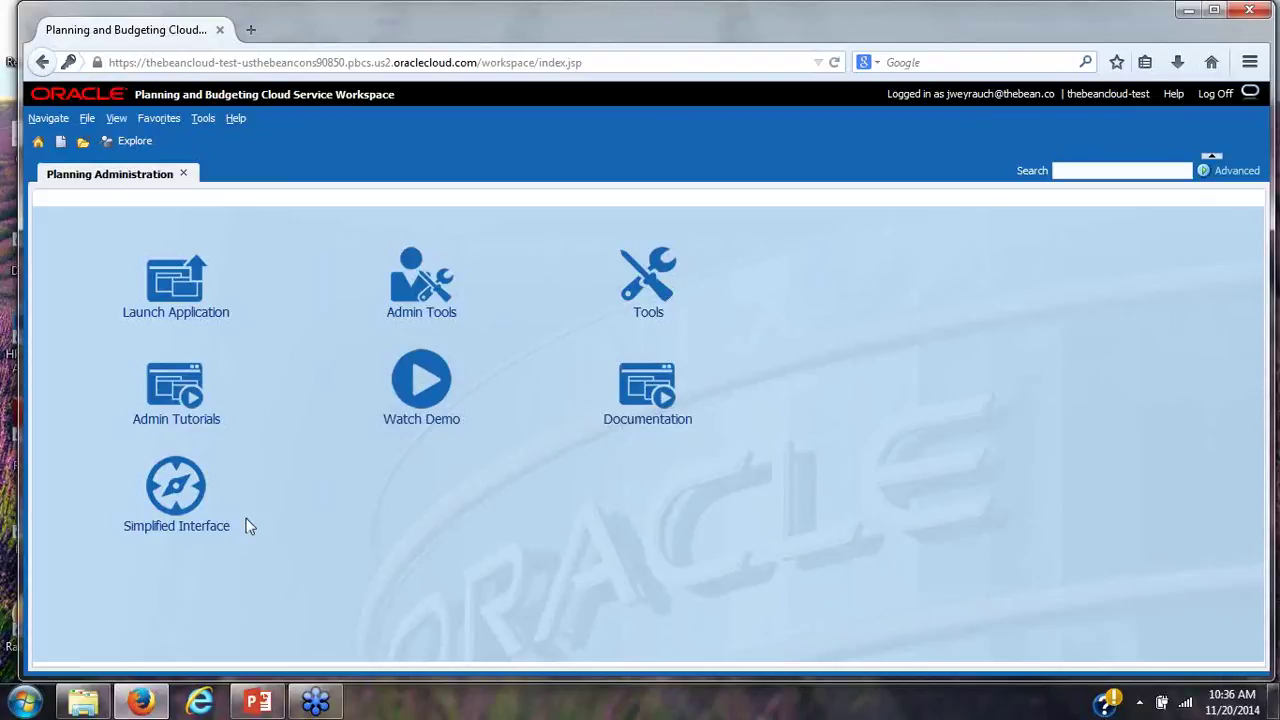
Launch the Vision application to its Task List Status dashboard showing 15.52% complete
left_click(190, 328)
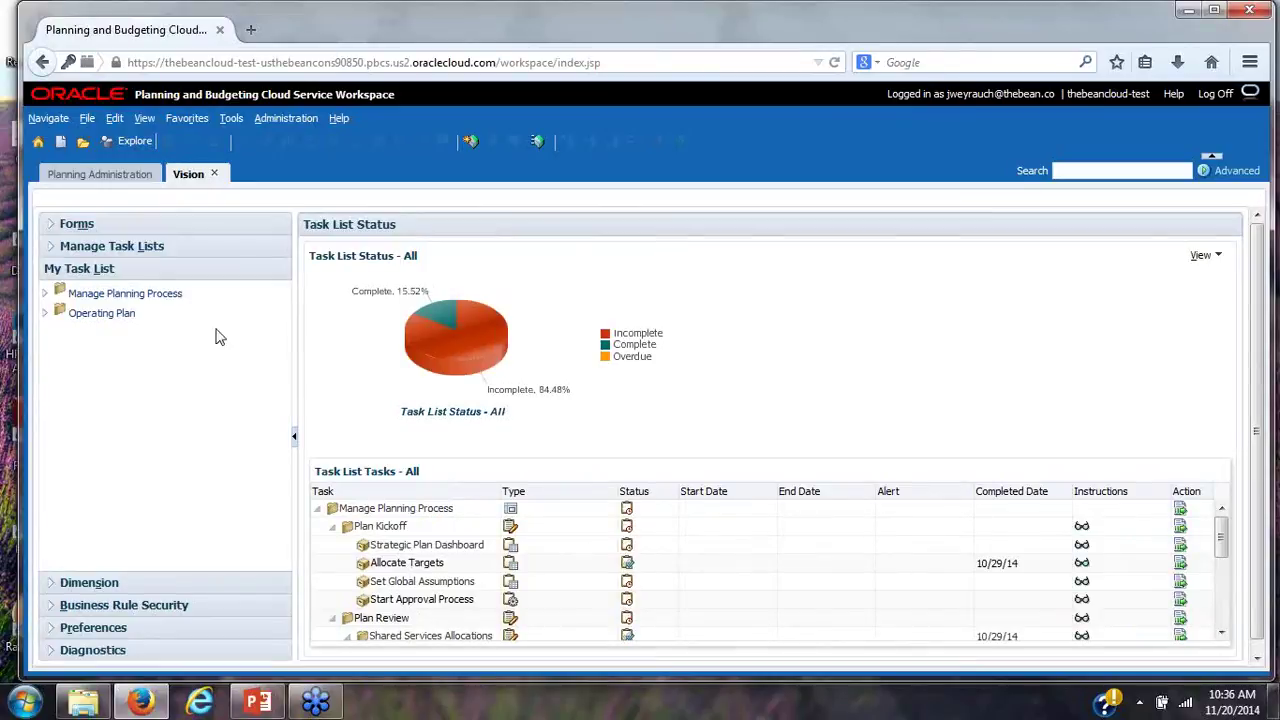
List the forms in the Plan folder, then expand the Dimension section of the side panel
left_click(55, 230)
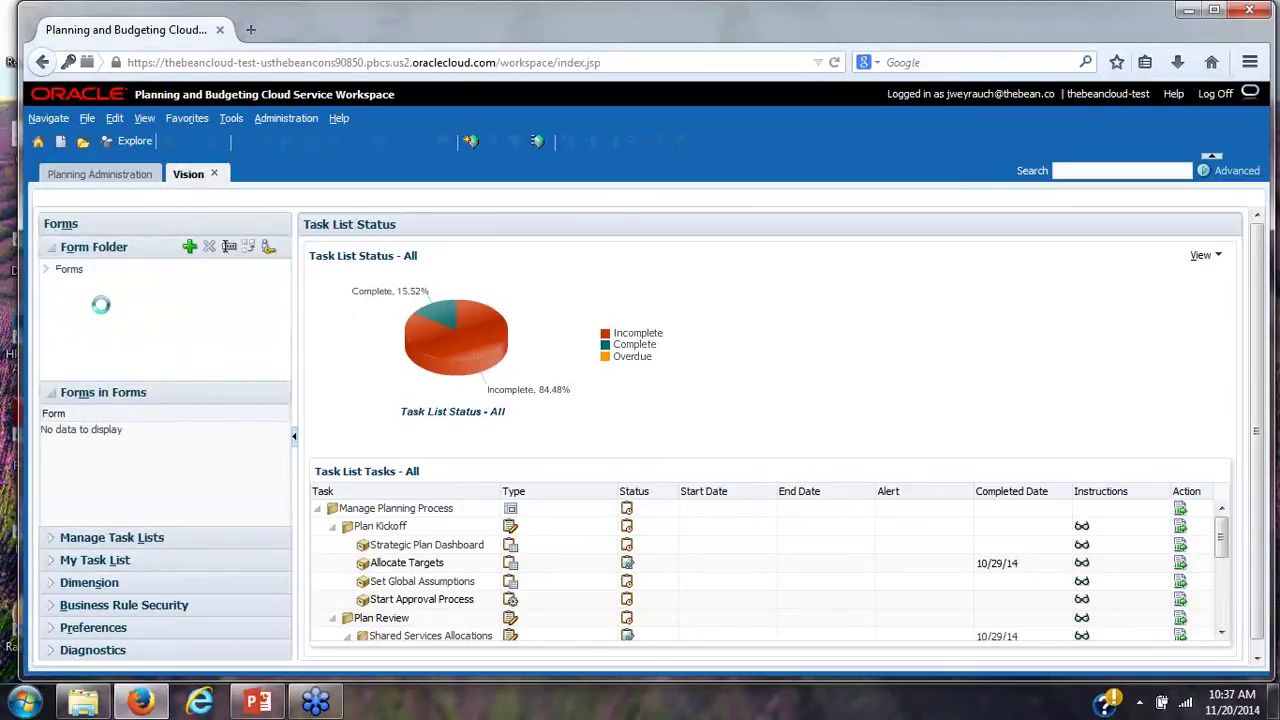
left_click(49, 274)
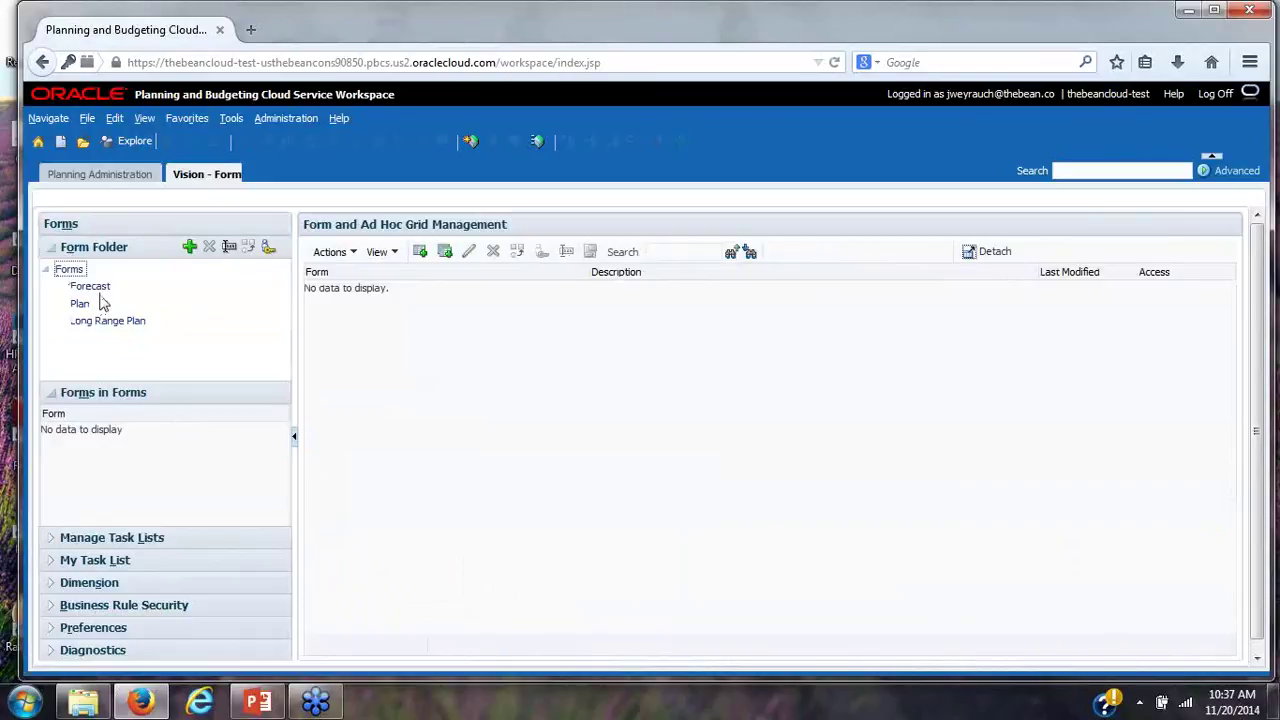
left_click(90, 305)
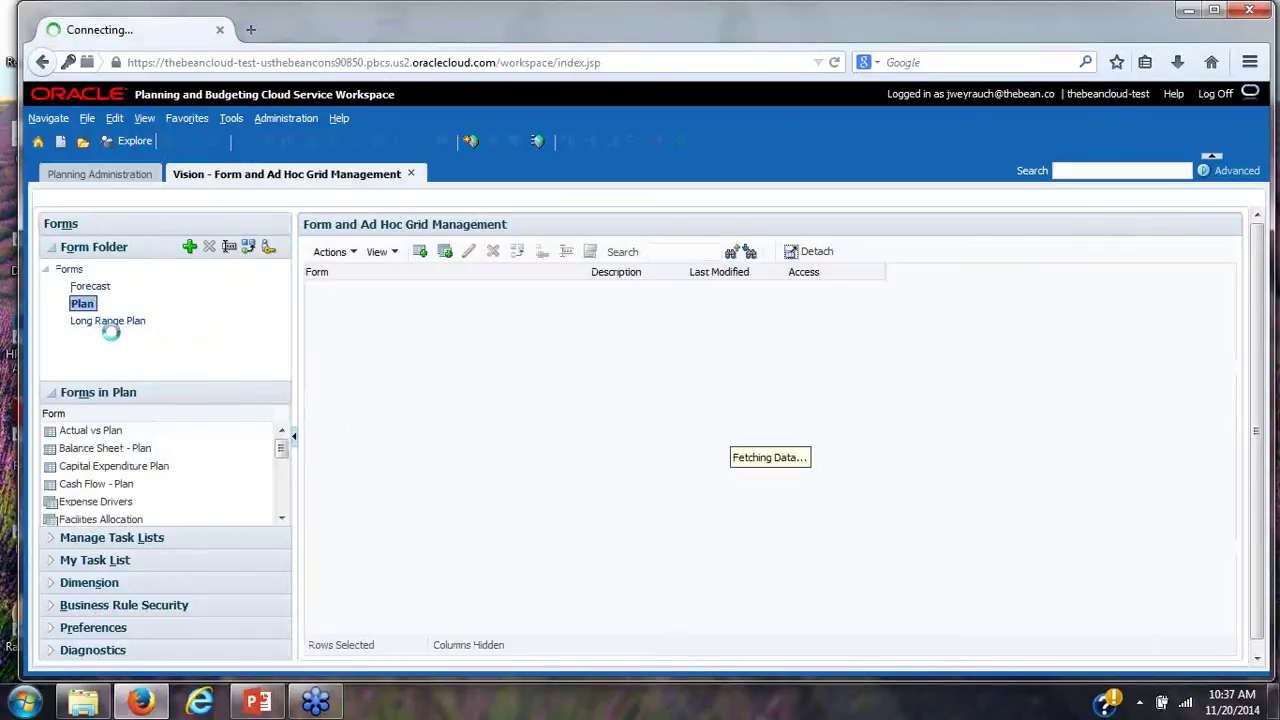
left_click(55, 393)
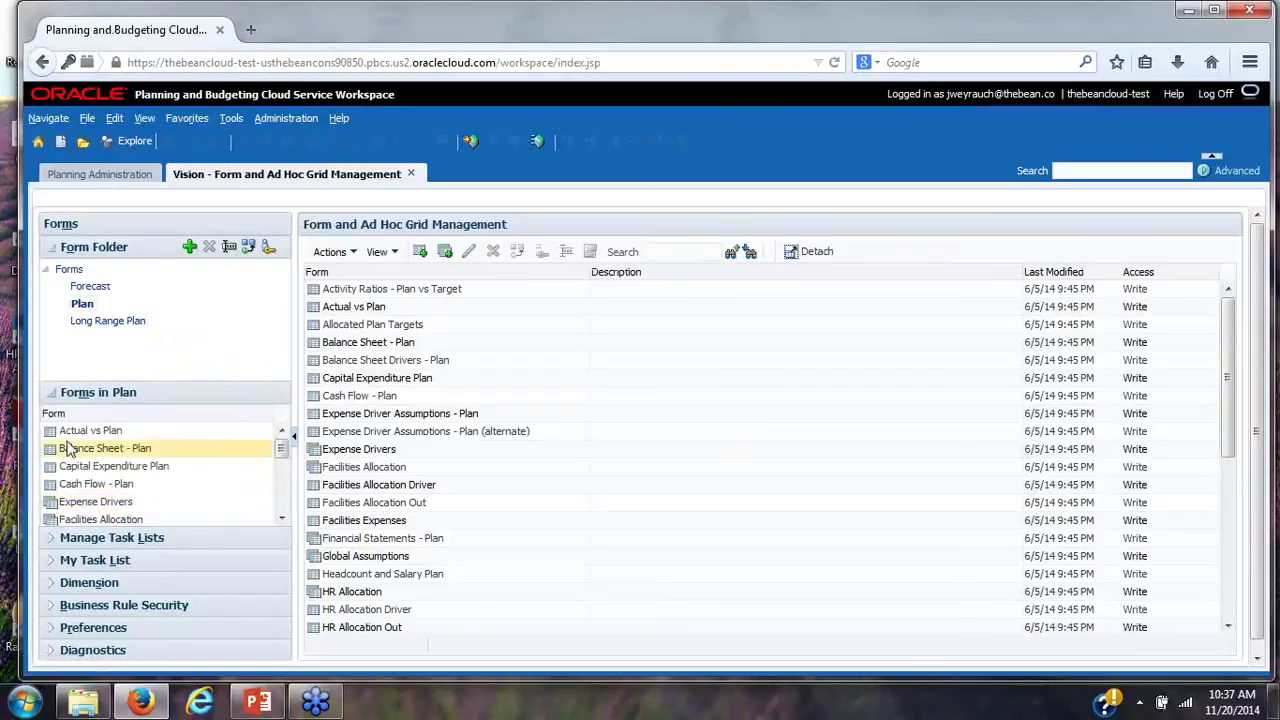
left_click_drag(282, 458, 283, 486)
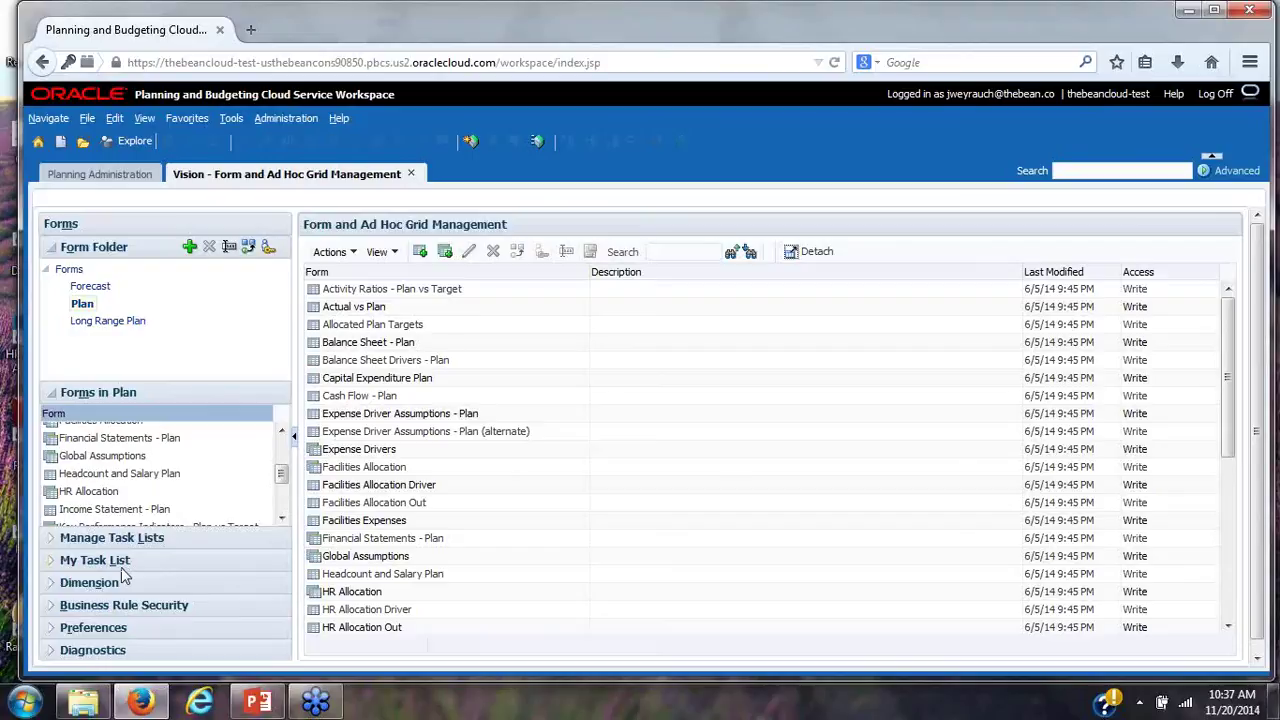
left_click(55, 590)
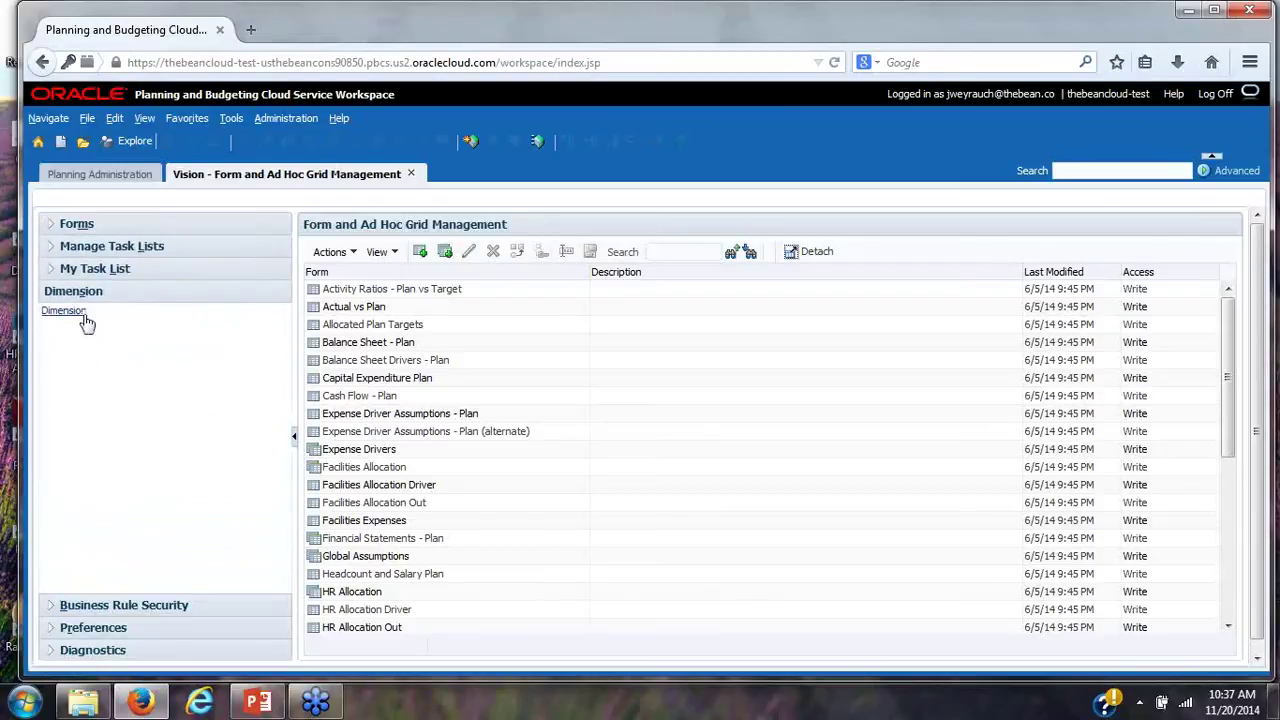
Browse Dimensions, Business Rule Security and Preferences, then open Diagnostics' Application Monitor
left_click(86, 311)
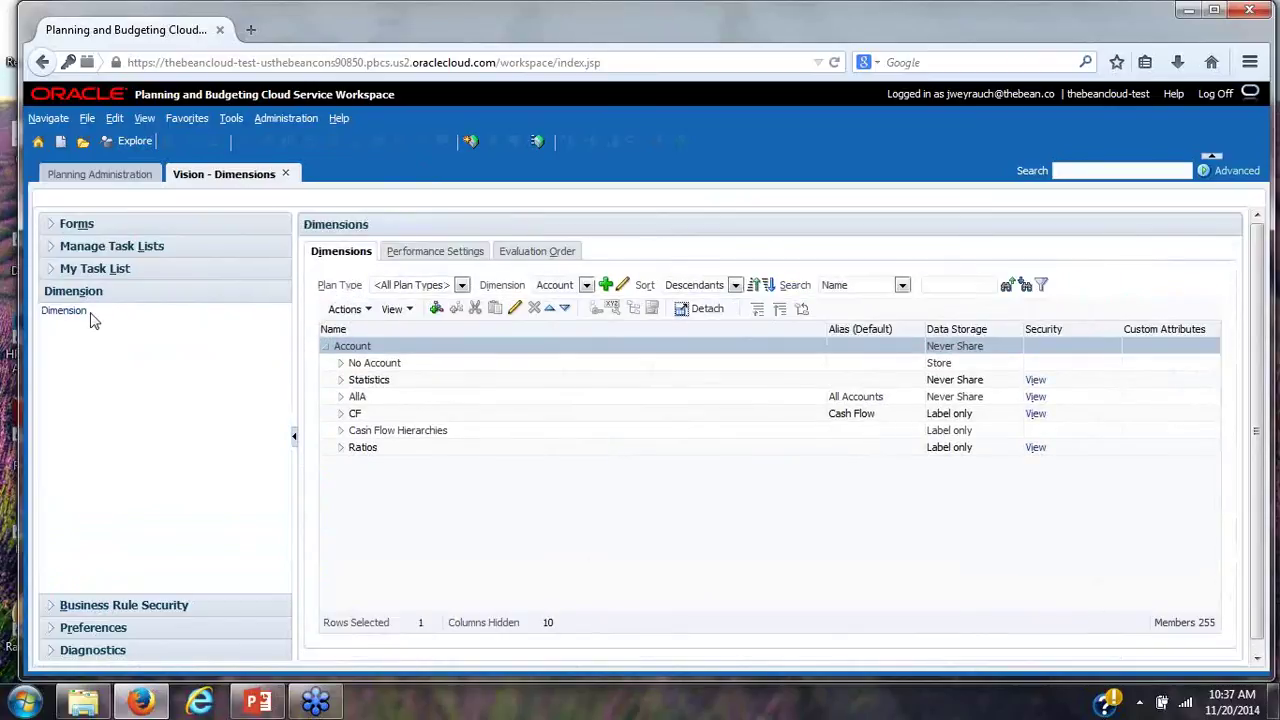
left_click(56, 605)
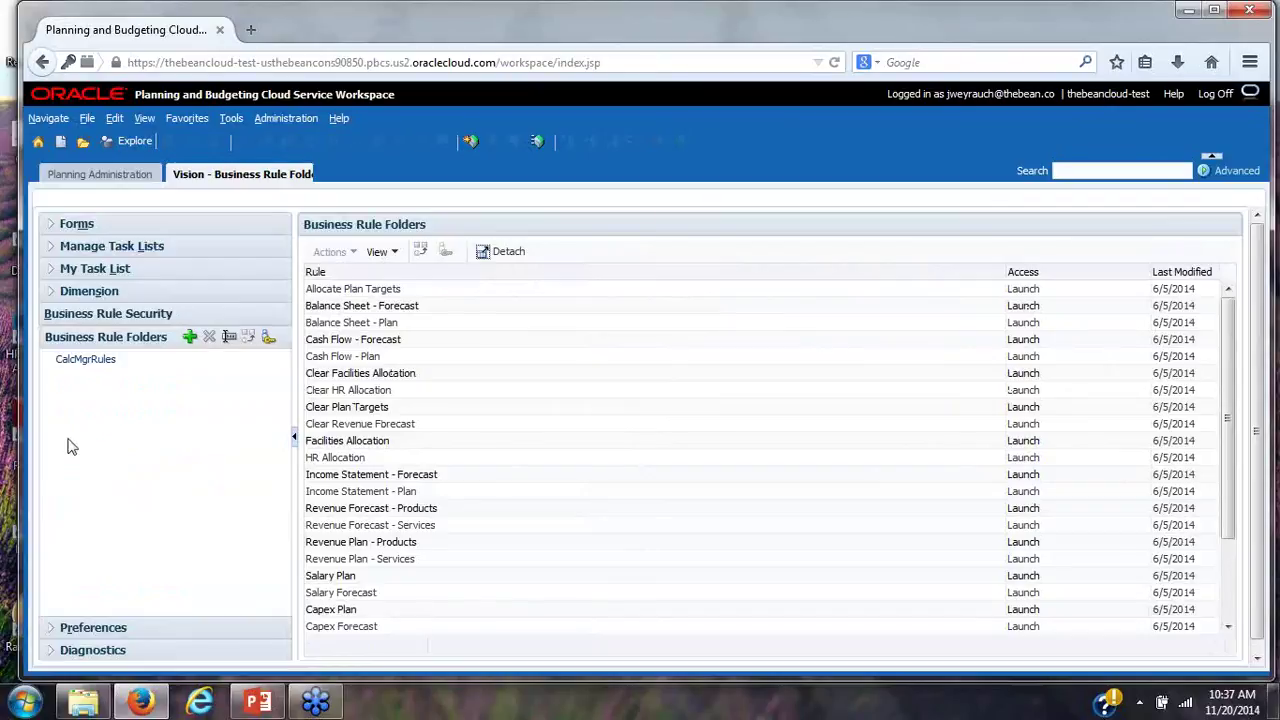
left_click(48, 628)
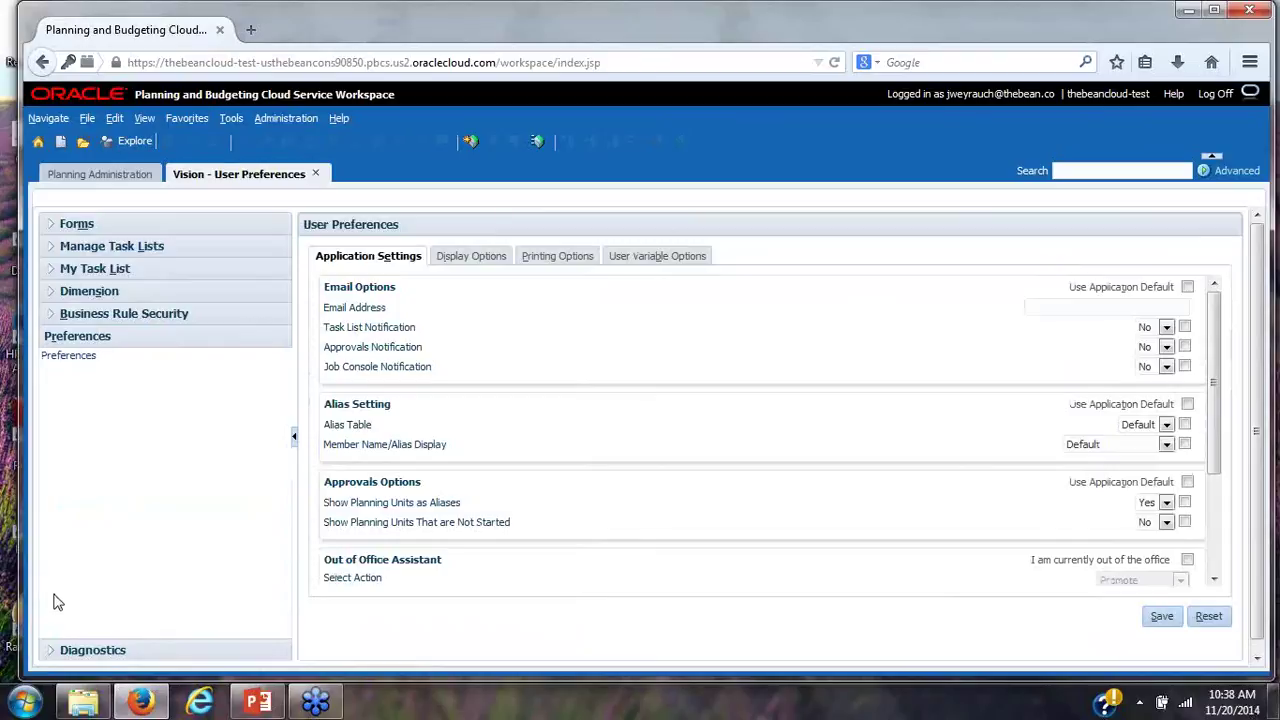
left_click(52, 649)
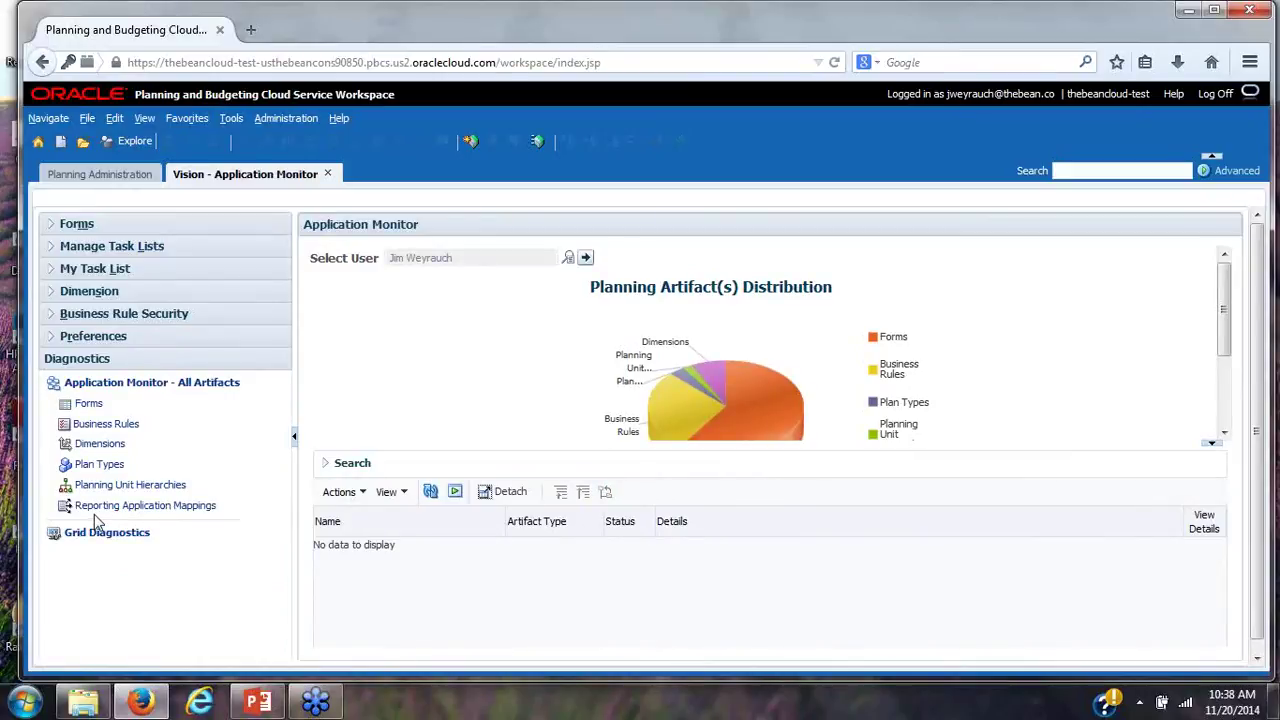
Return to My Task List, showing Manage Planning Process and Operating Plan
left_click(52, 268)
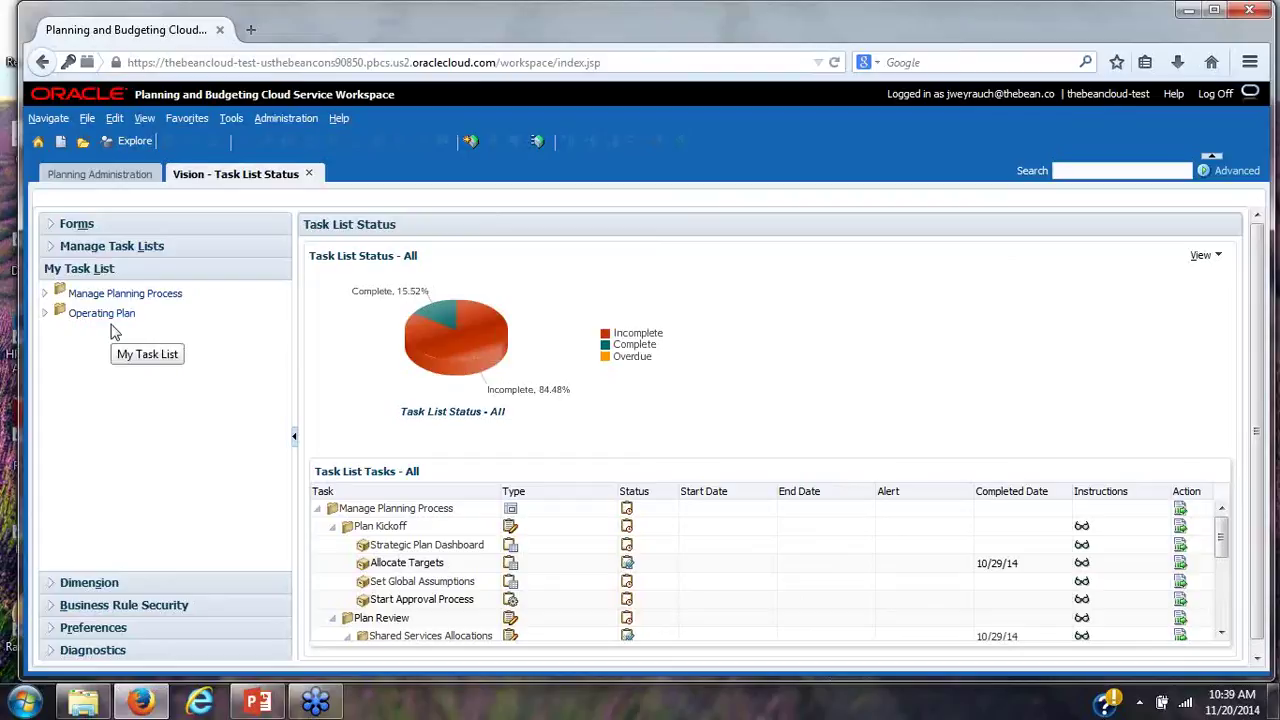
Expand Manage Planning Process and then Plan Kickoff to reveal its four tasks
left_click(45, 295)
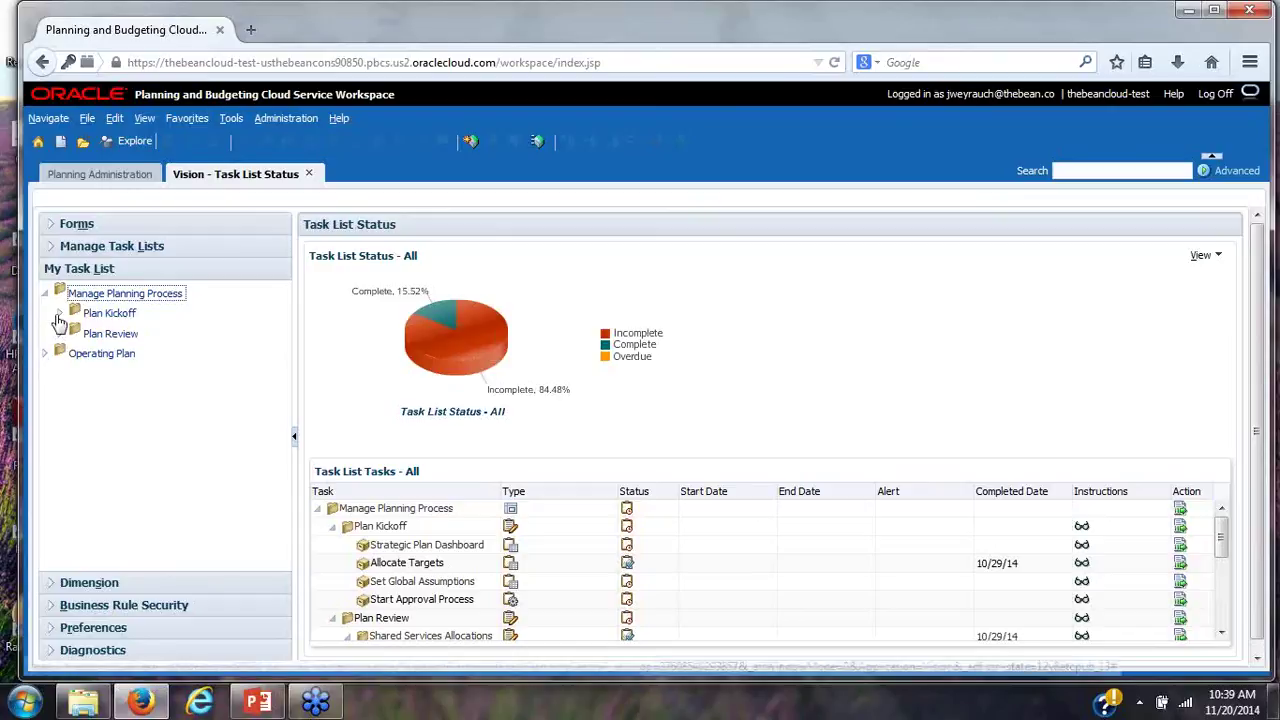
left_click(59, 314)
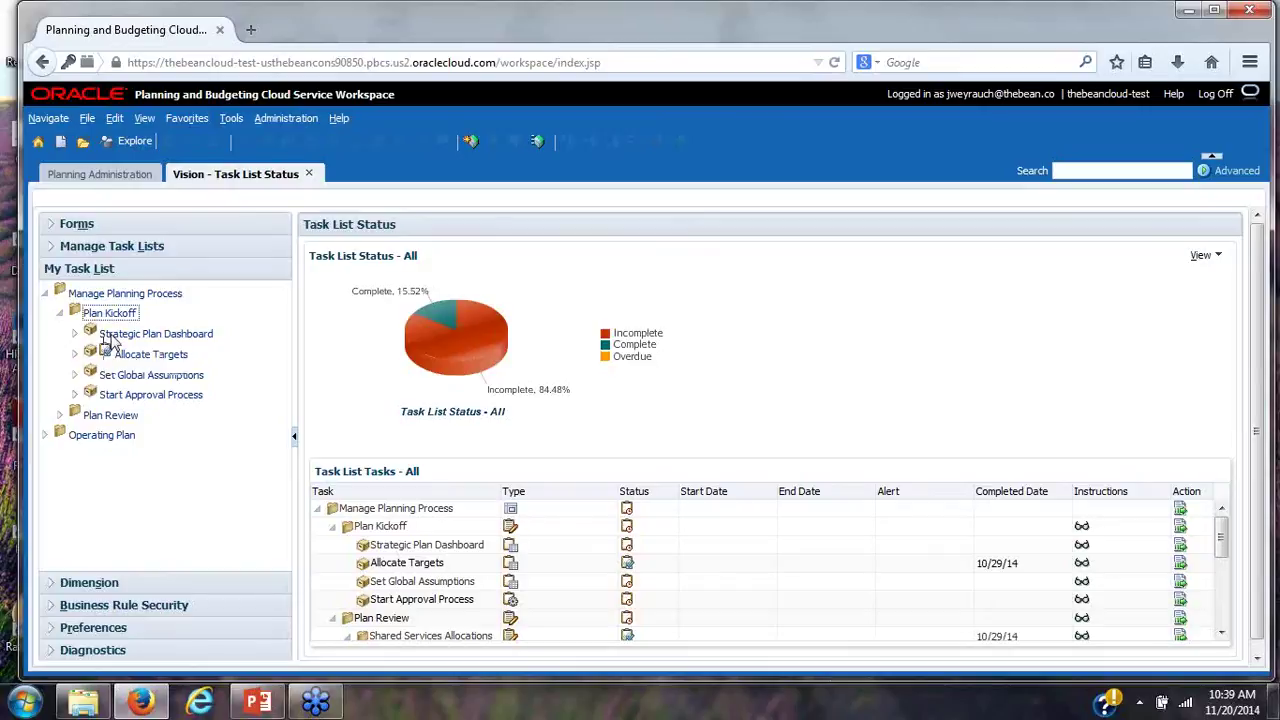
Review the Strategic Plan Dashboard task, then advance to Allocate Targets
left_click(110, 337)
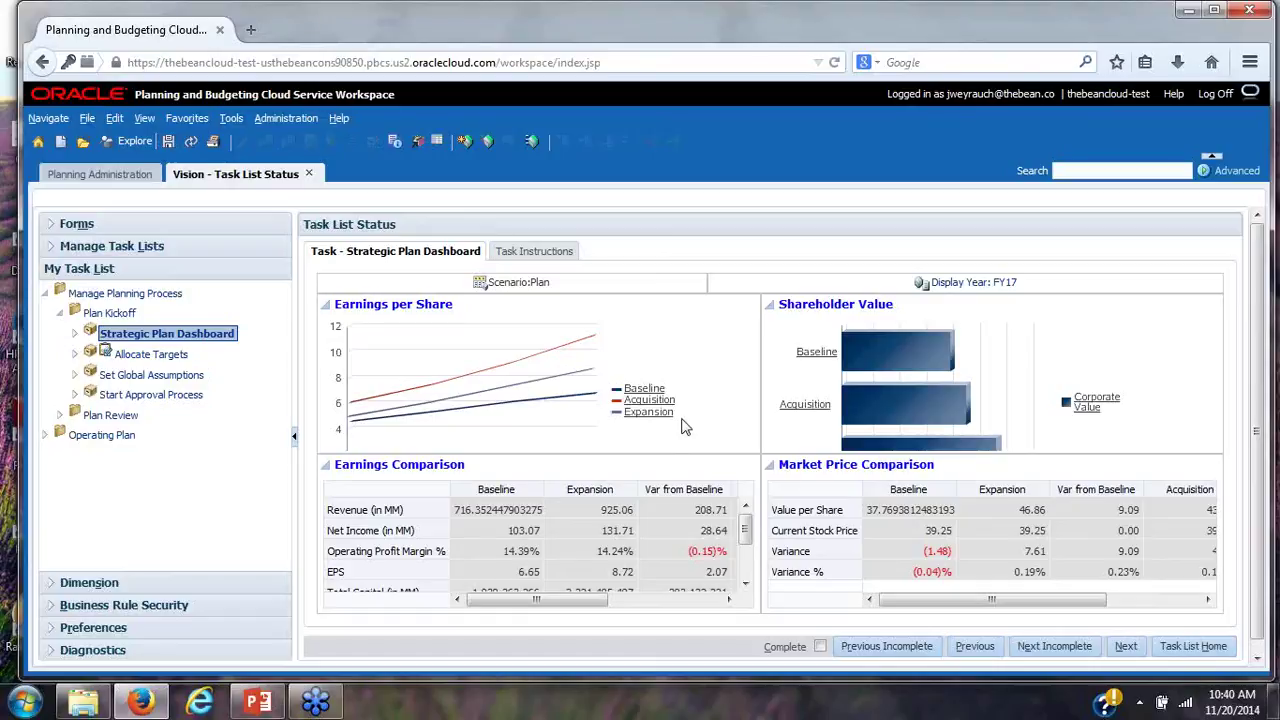
left_click(1124, 648)
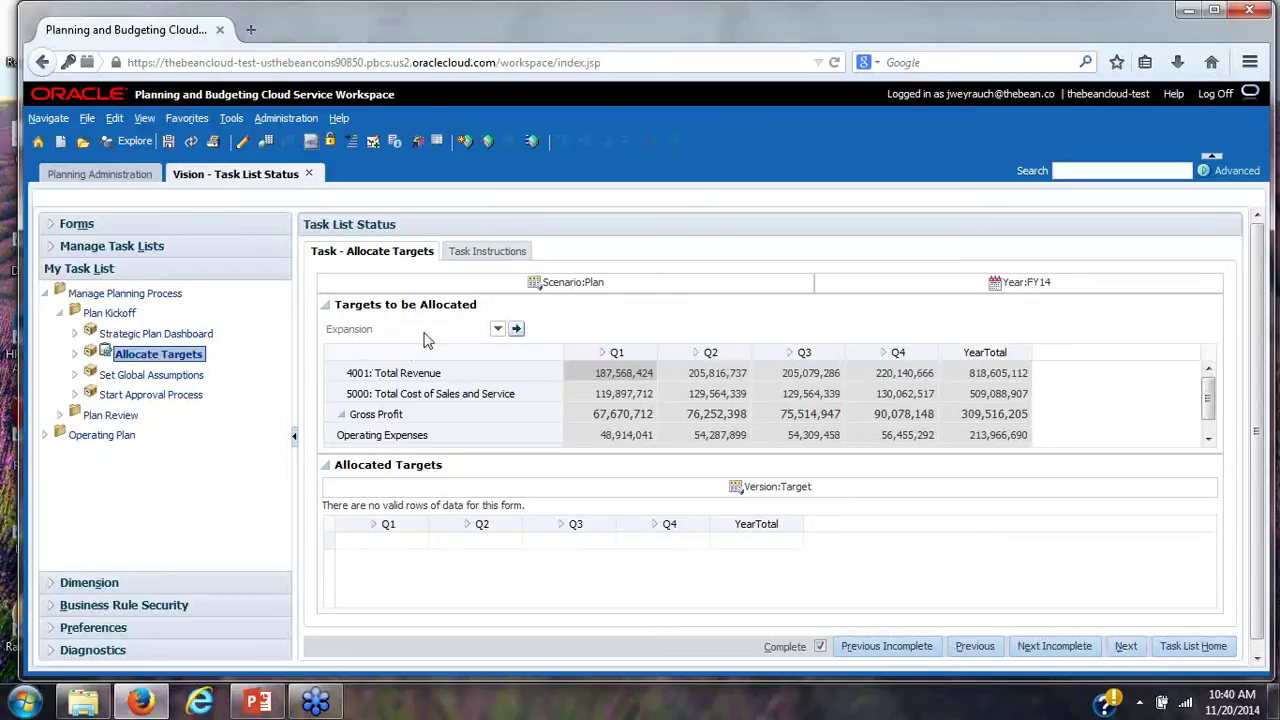
Keep Expansion as the version and run Allocate Plan Targets from the Q1 Total Revenue cell
left_click(498, 330)
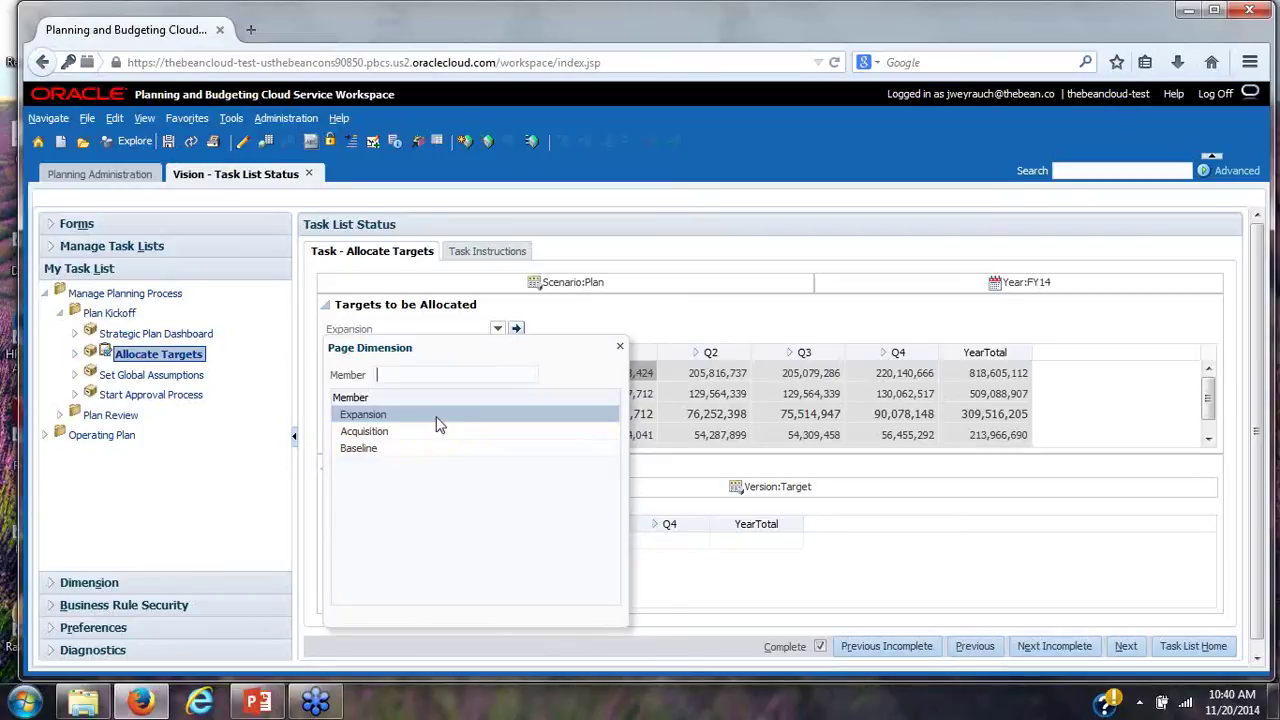
left_click(434, 415)
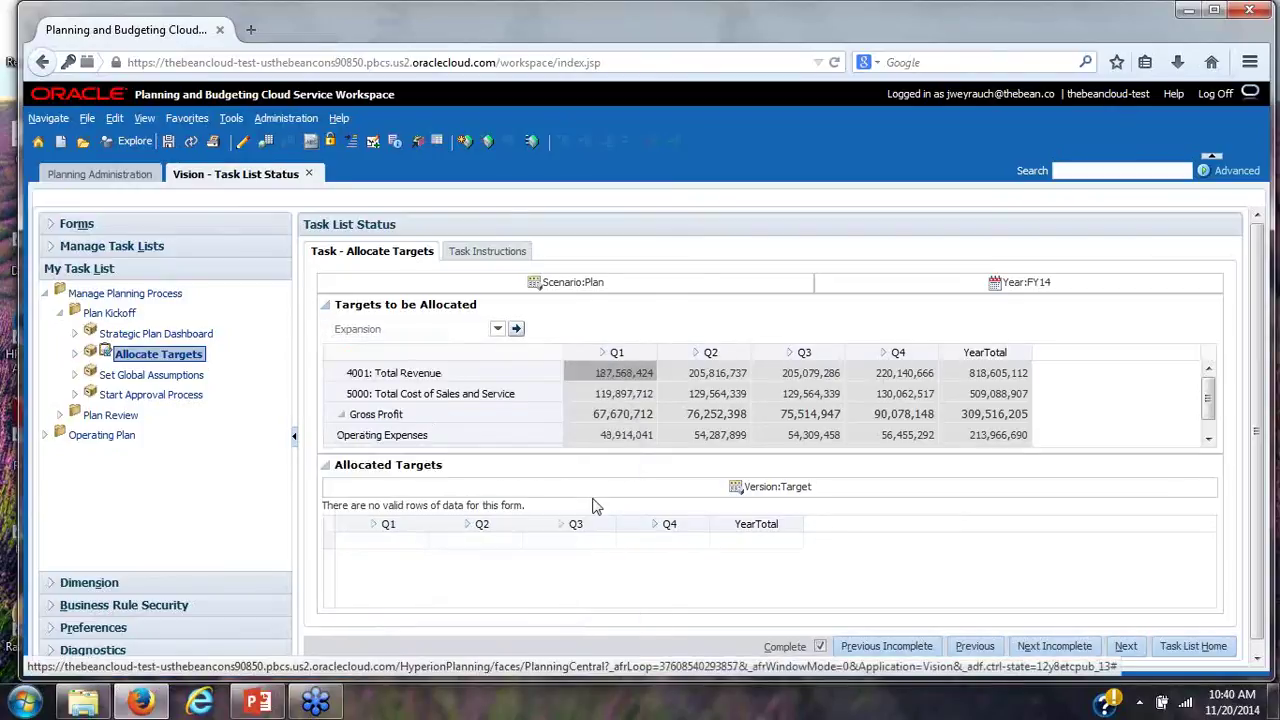
right_click(615, 380)
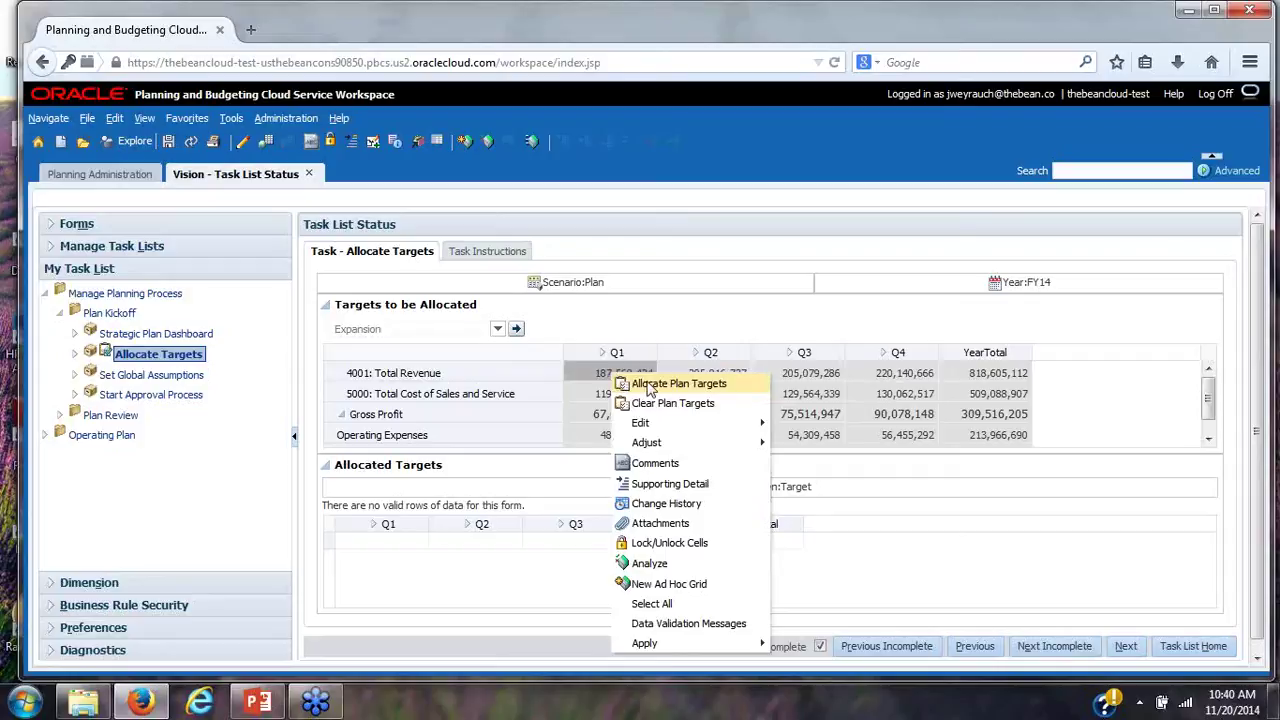
left_click(650, 388)
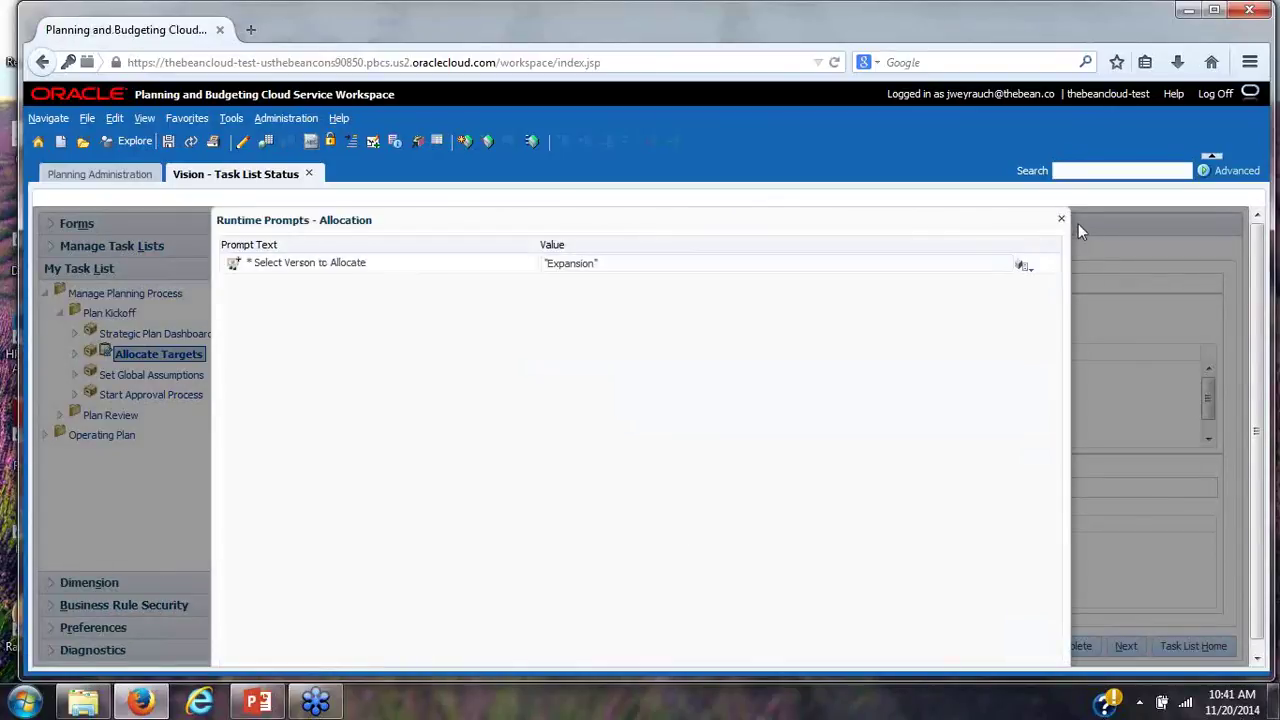
Confirm the Expansion allocation, dismiss the success message, review the grid, and advance to Set Global Assumptions
left_click(1210, 160)
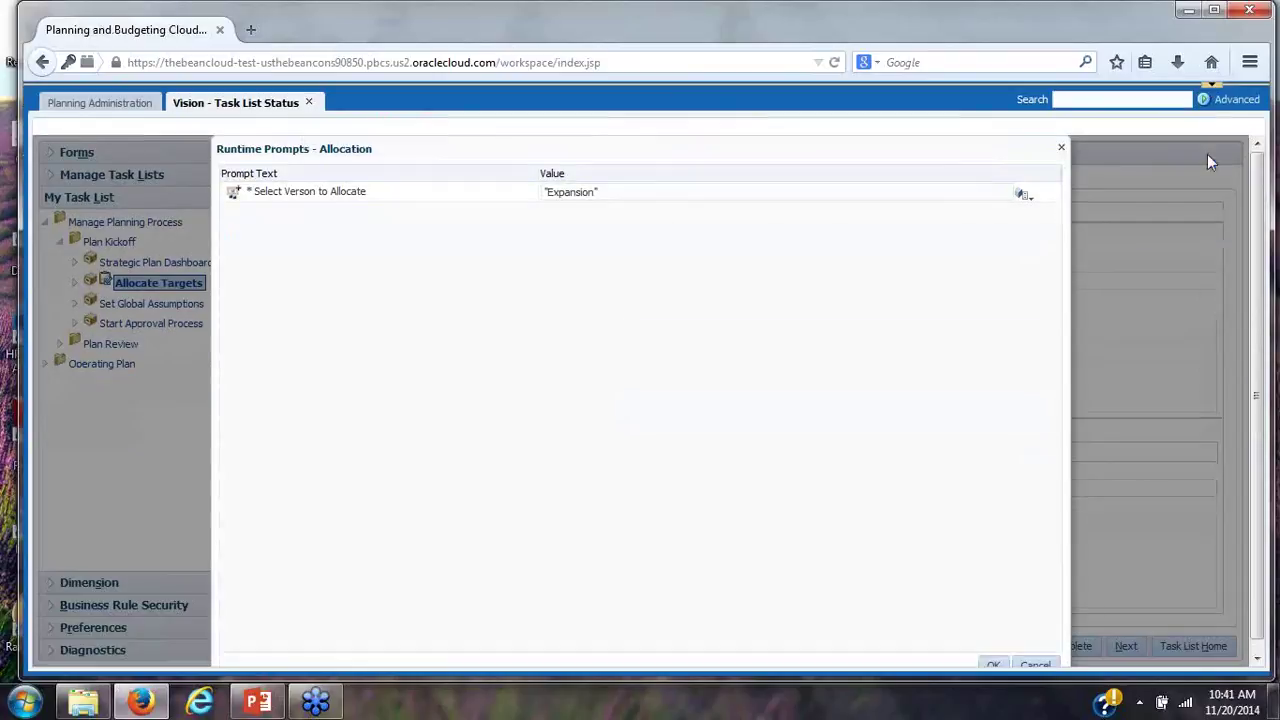
left_click(992, 664)
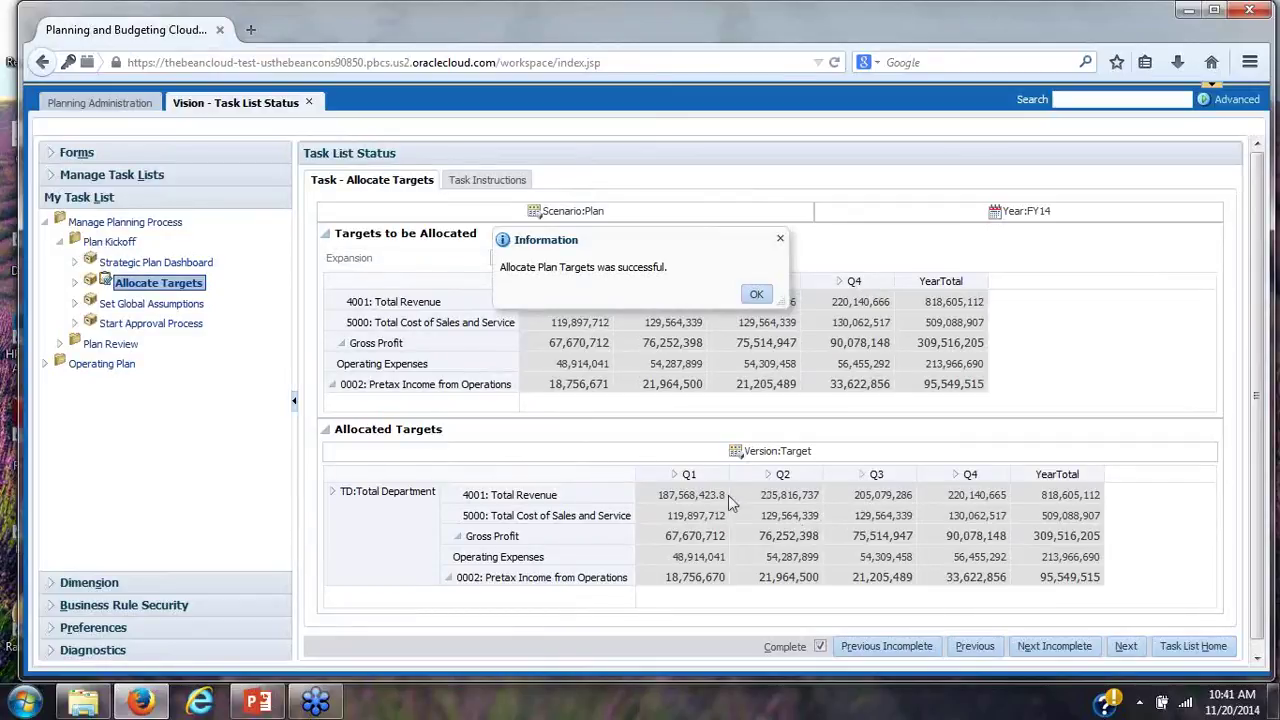
left_click(336, 499)
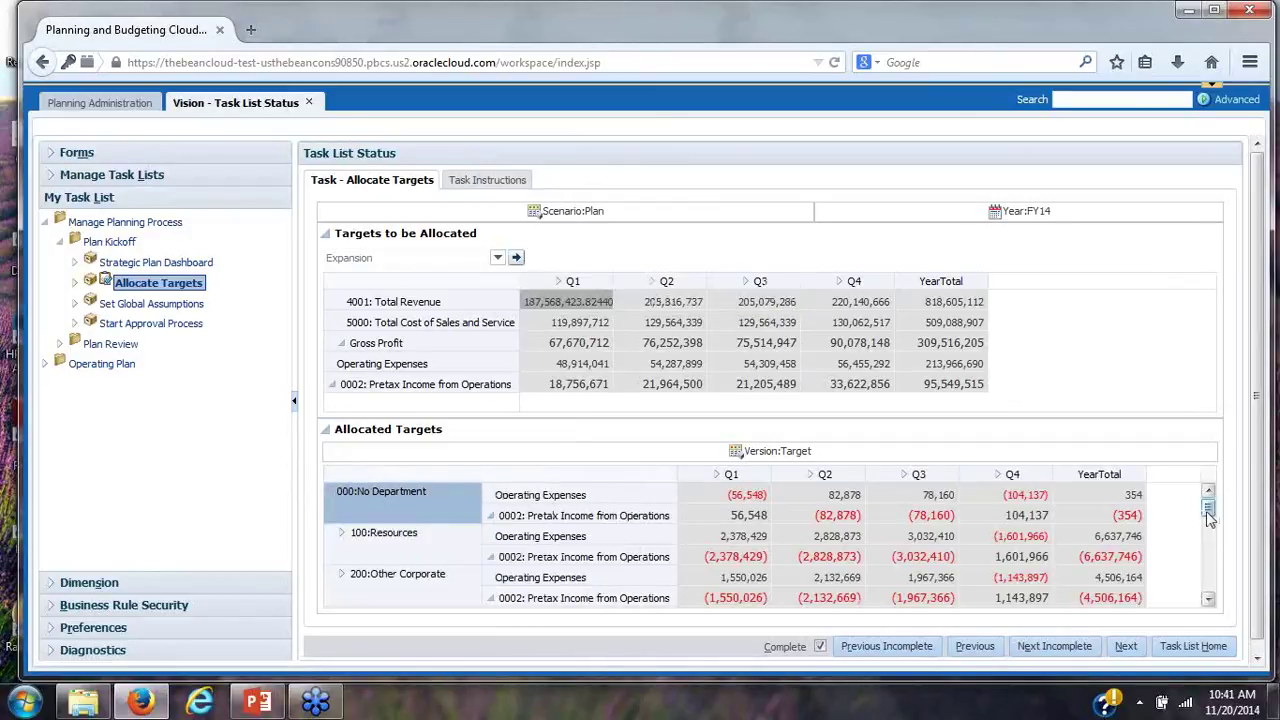
scroll(1210, 525, "down", 5)
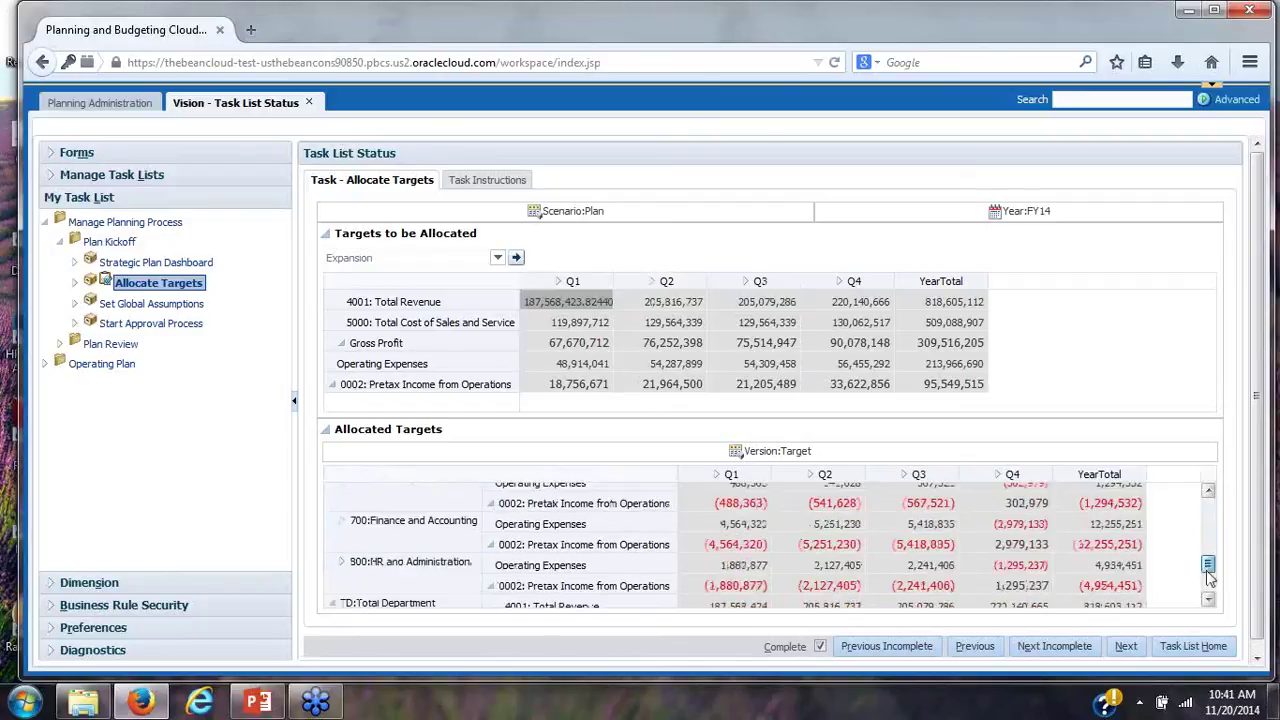
left_click(1122, 648)
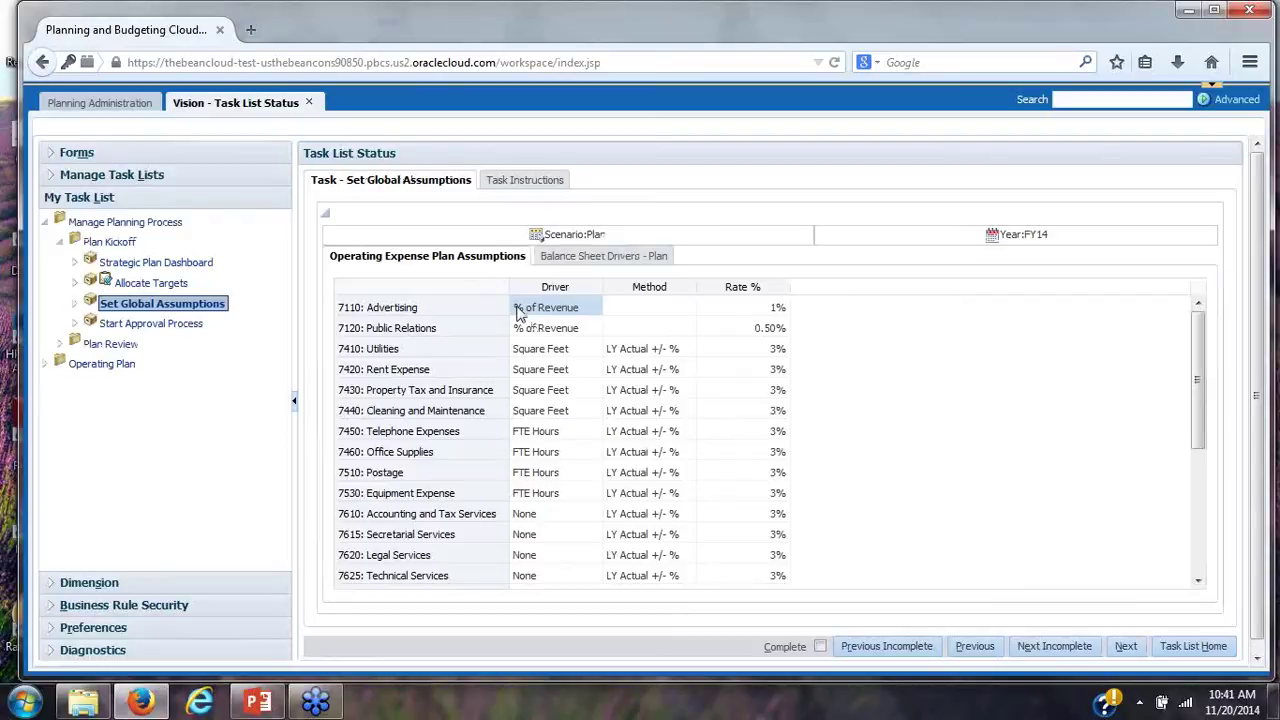
Select the Driver, Method and Rate % columns, then view the Balance Sheet Drivers - Plan grid
left_click(554, 285)
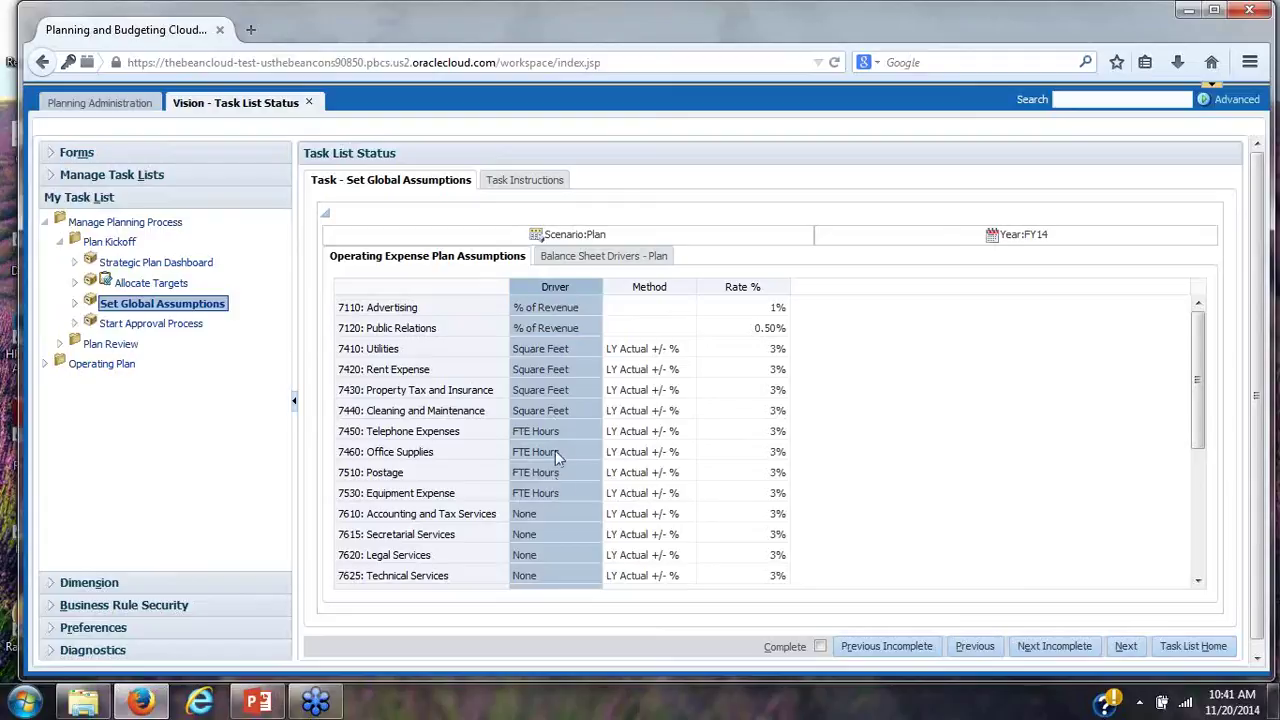
left_click(637, 287)
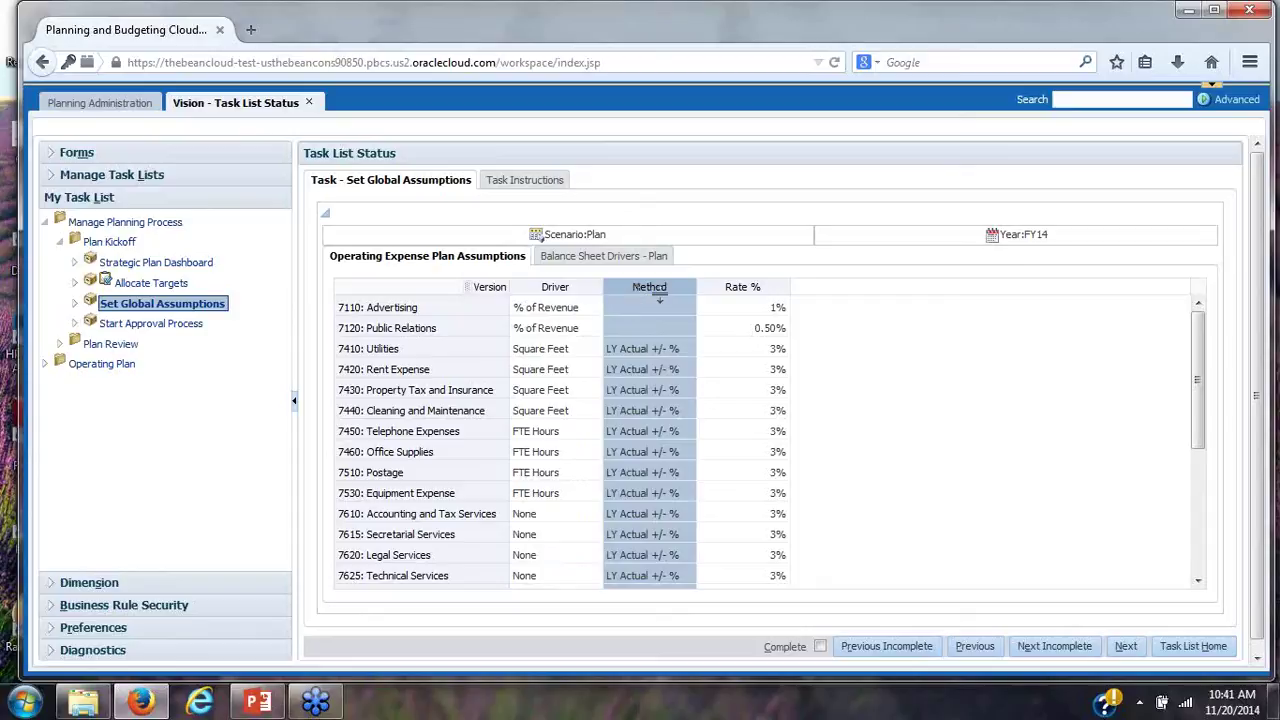
left_click(760, 283)
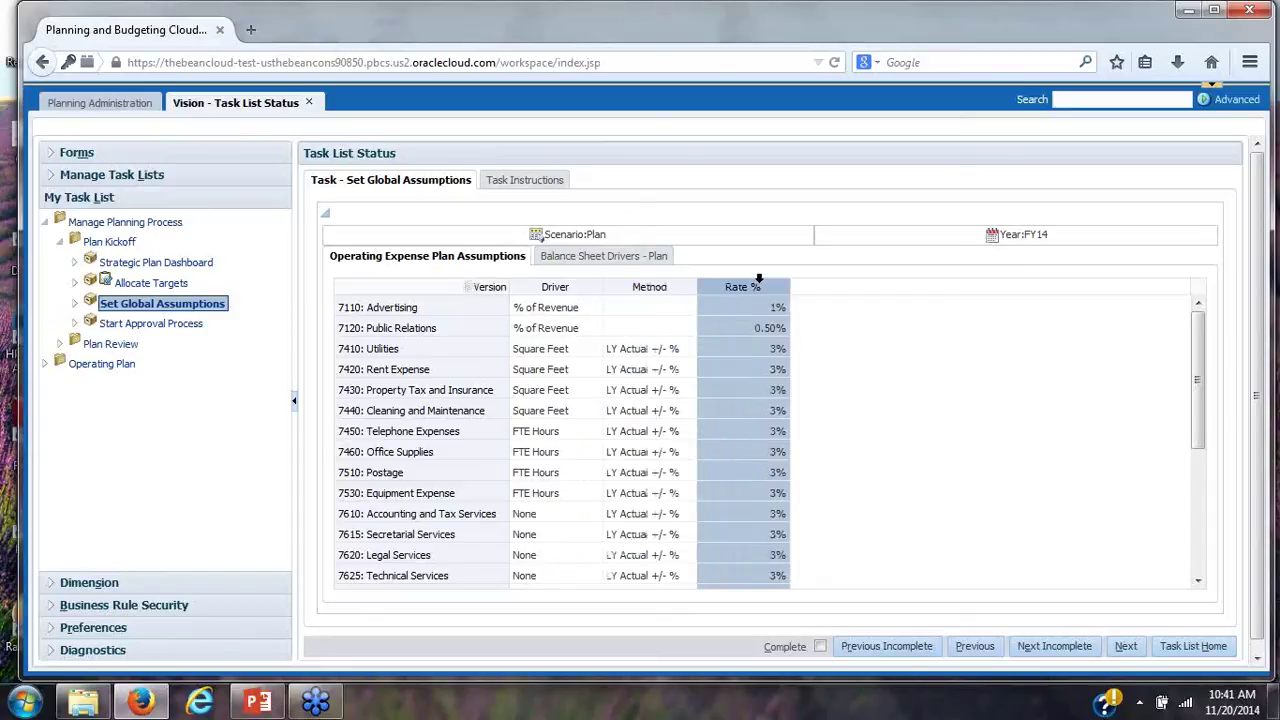
left_click(568, 260)
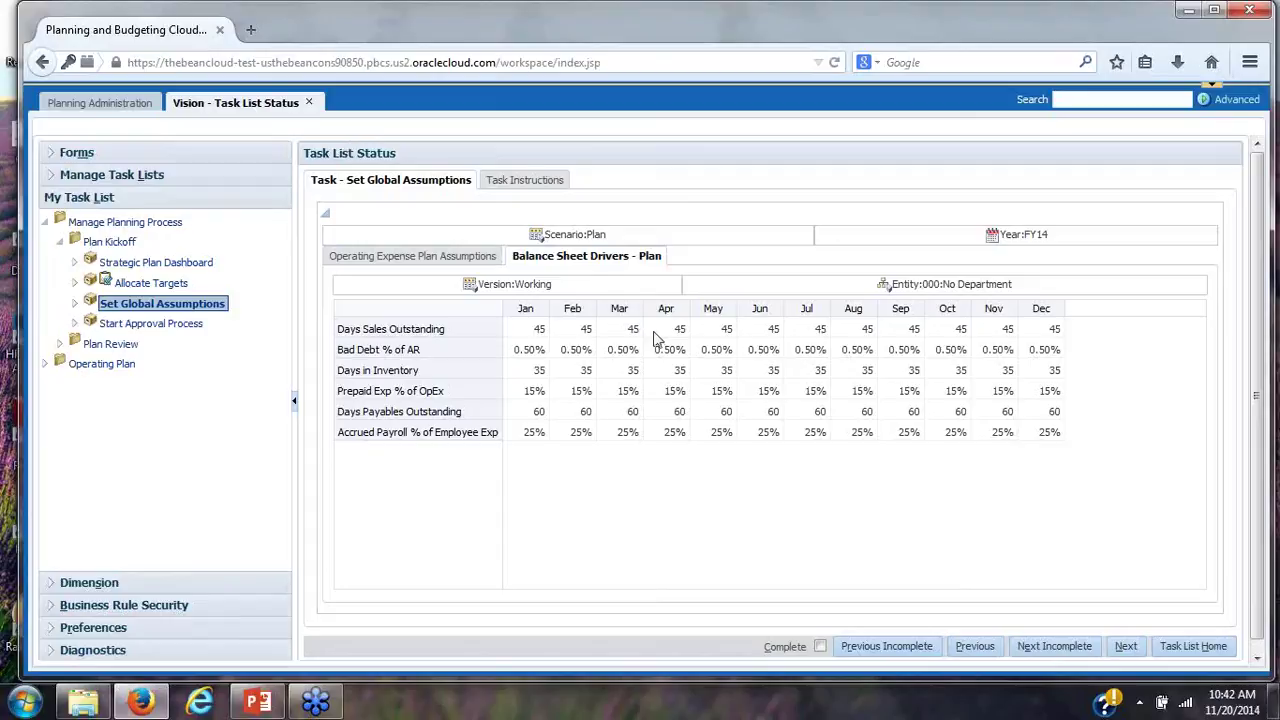
left_click(588, 335)
right_click(588, 338)
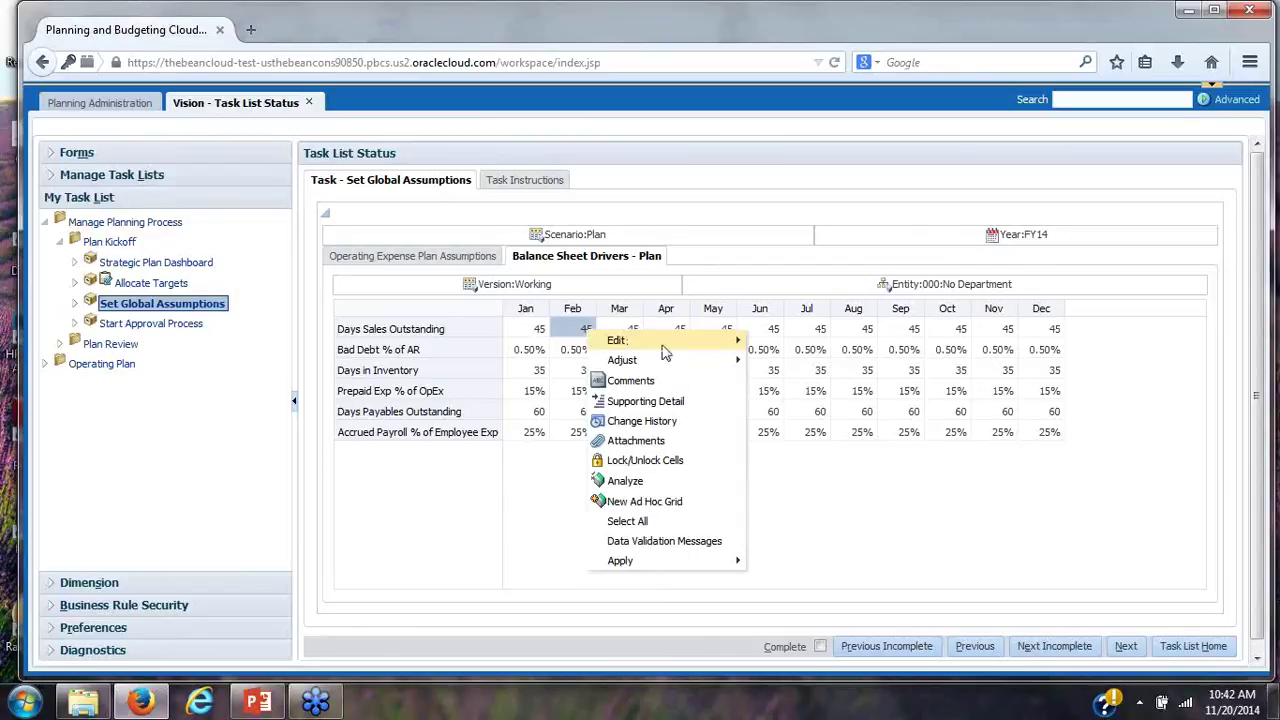
mouse_move(613, 341)
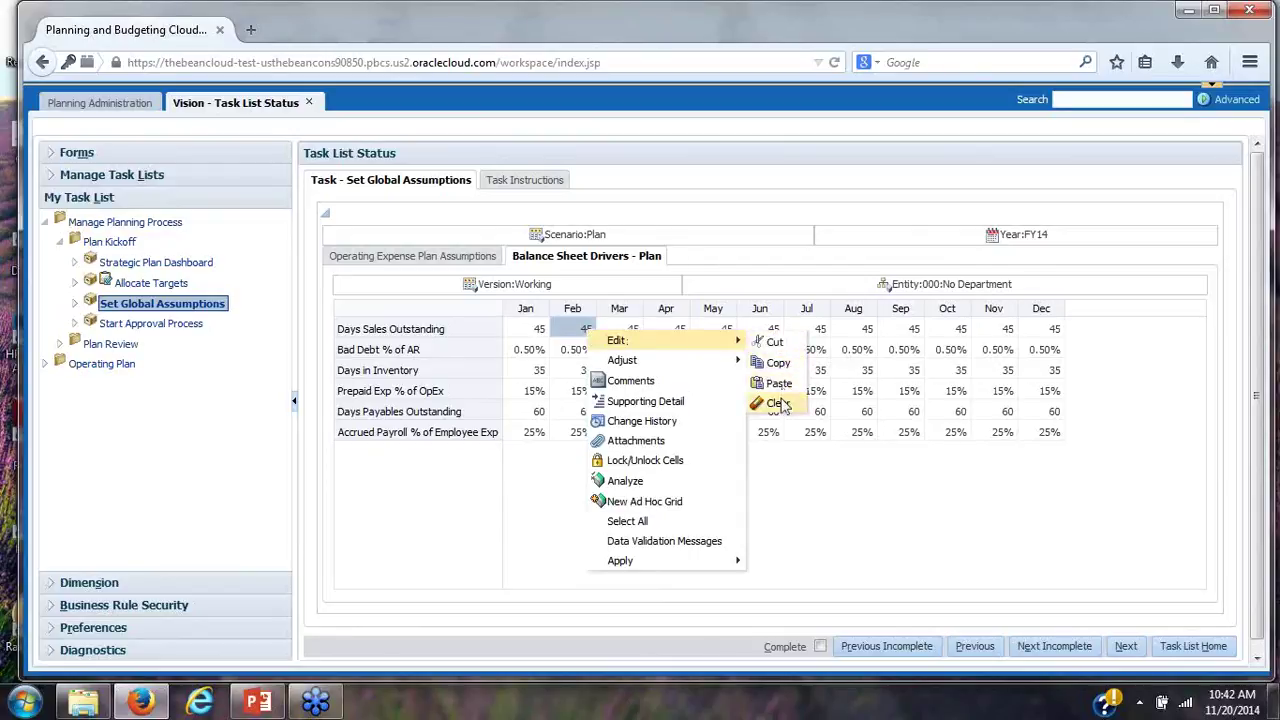
mouse_move(737, 362)
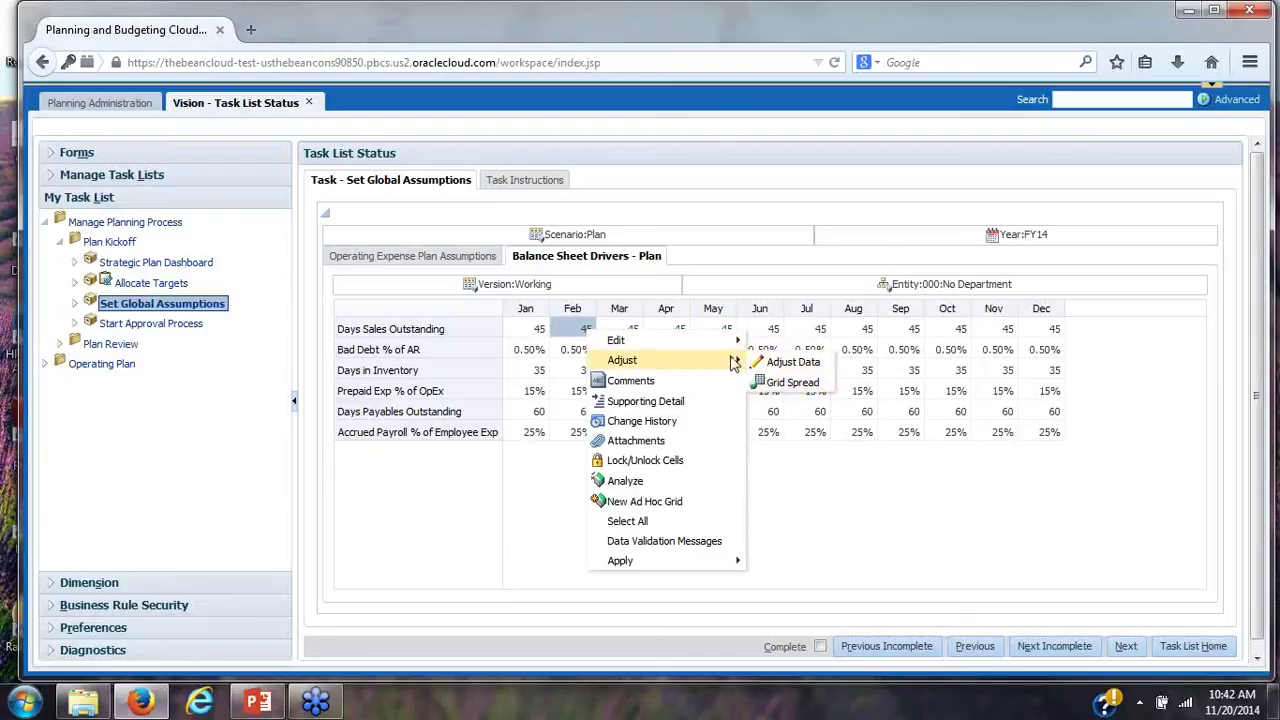
left_click(686, 385)
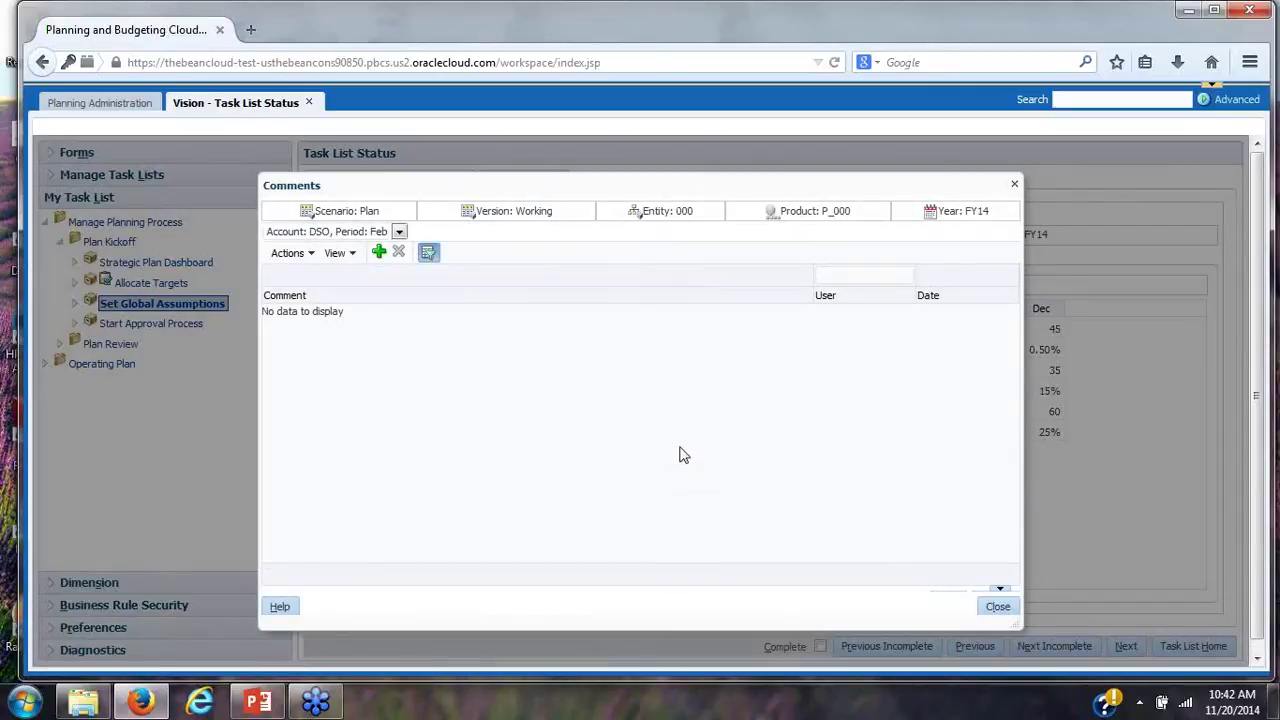
left_click(1014, 189)
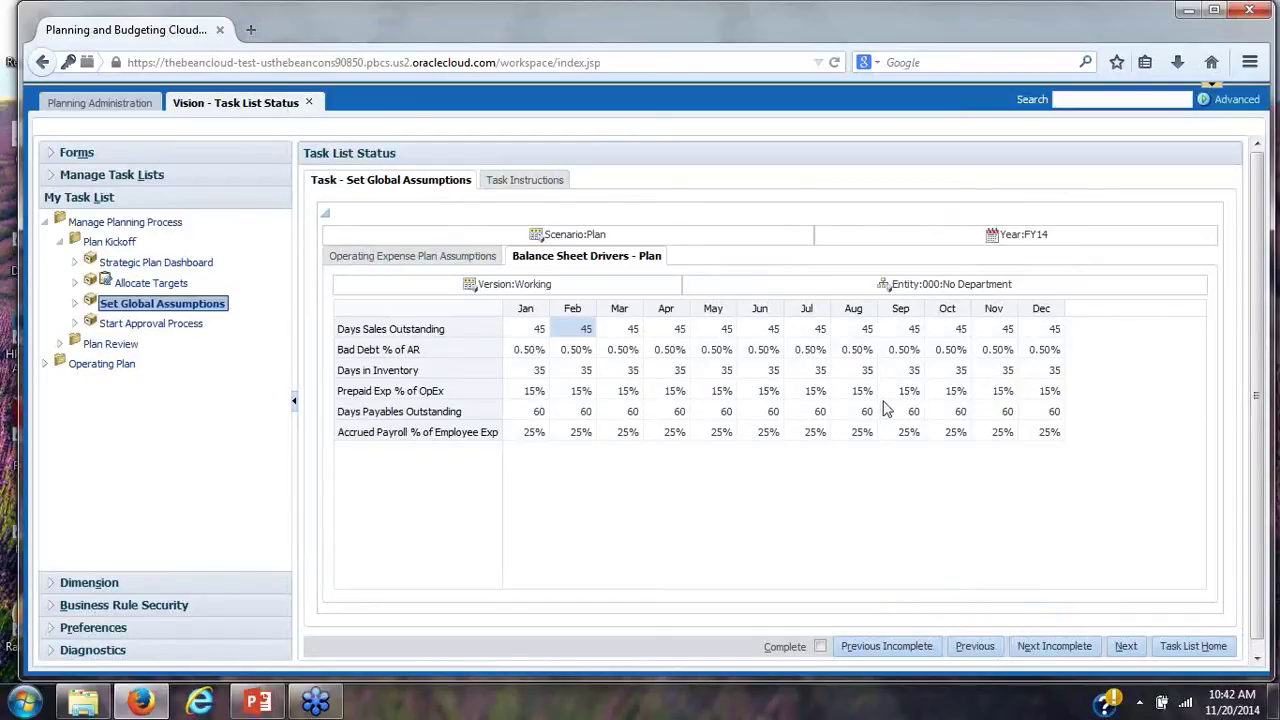
Advance to the Start Approval Process task and collapse then restore its status chart
left_click(1125, 647)
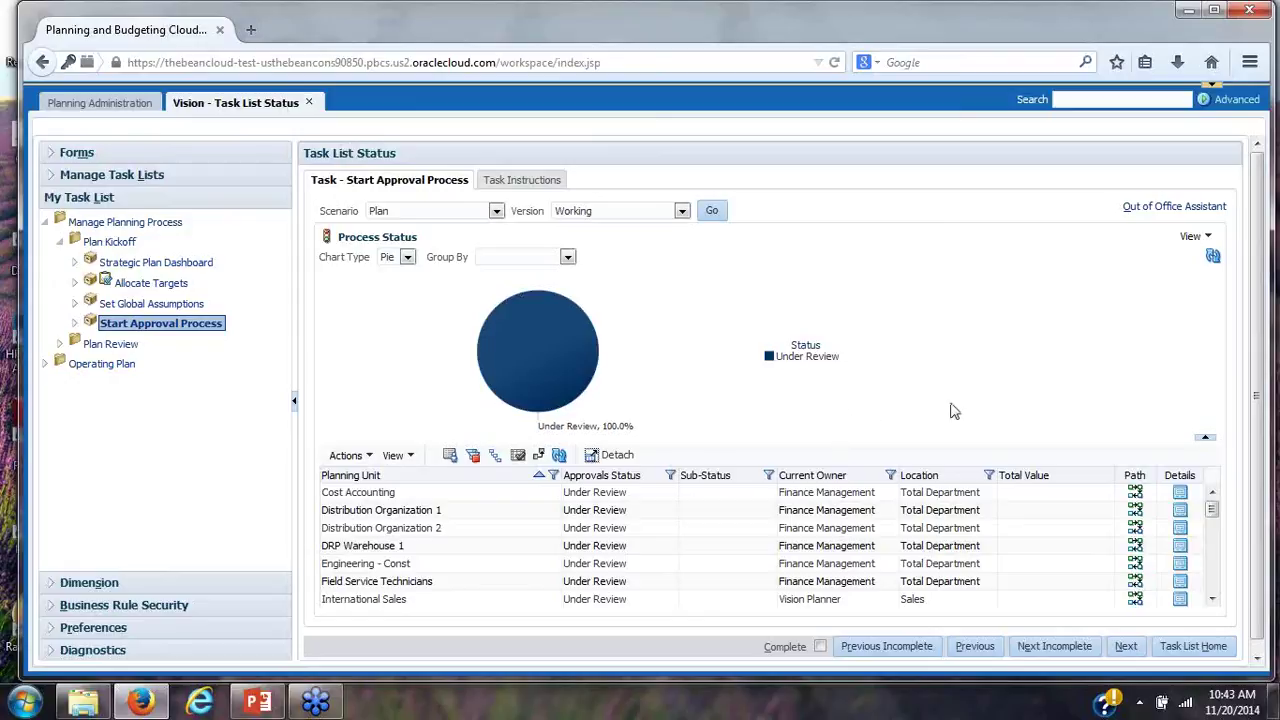
left_click(1203, 441)
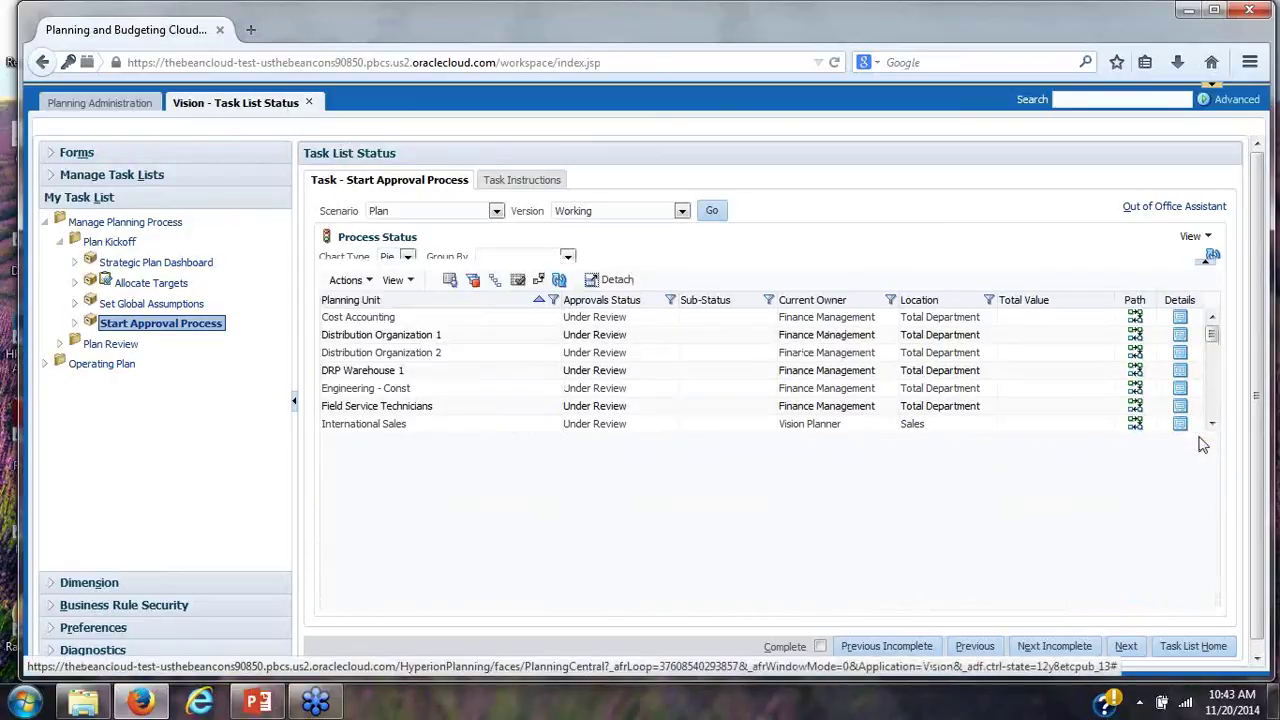
left_click(1209, 254)
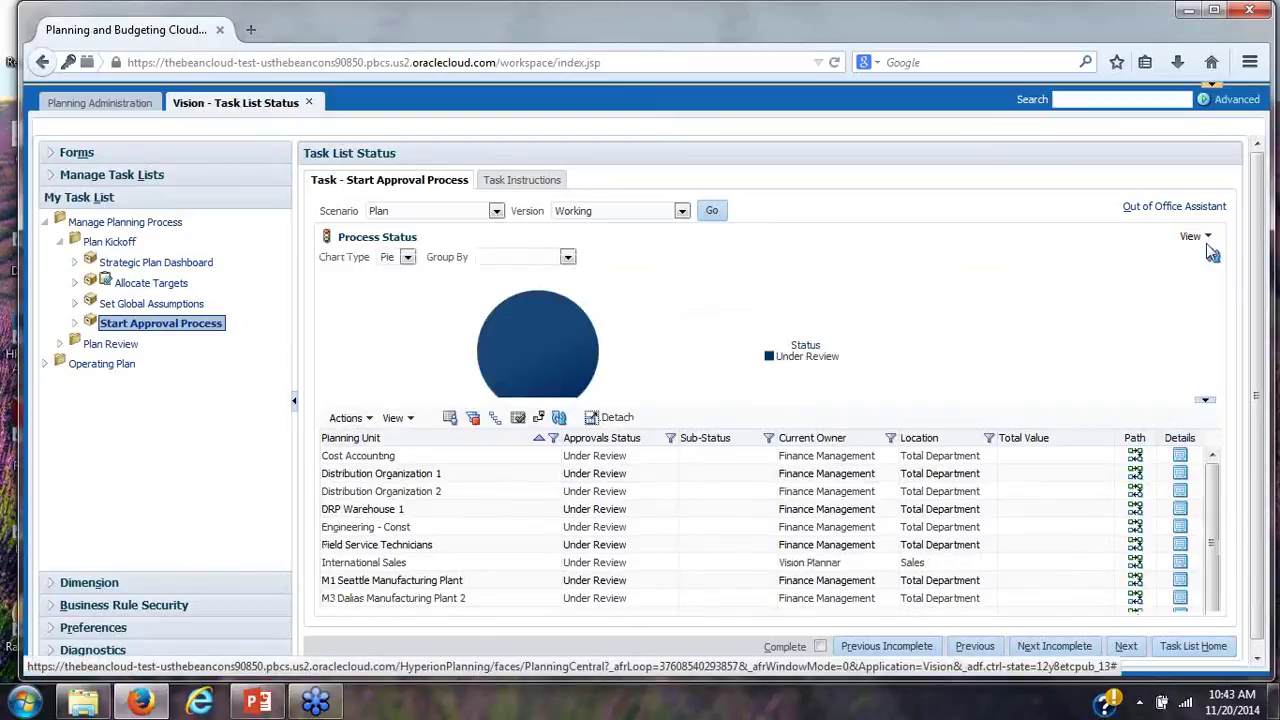
Show approvals in Tree View and expand Entity Hierarchy Plan and Total Department
left_click(1203, 240)
left_click(1158, 316)
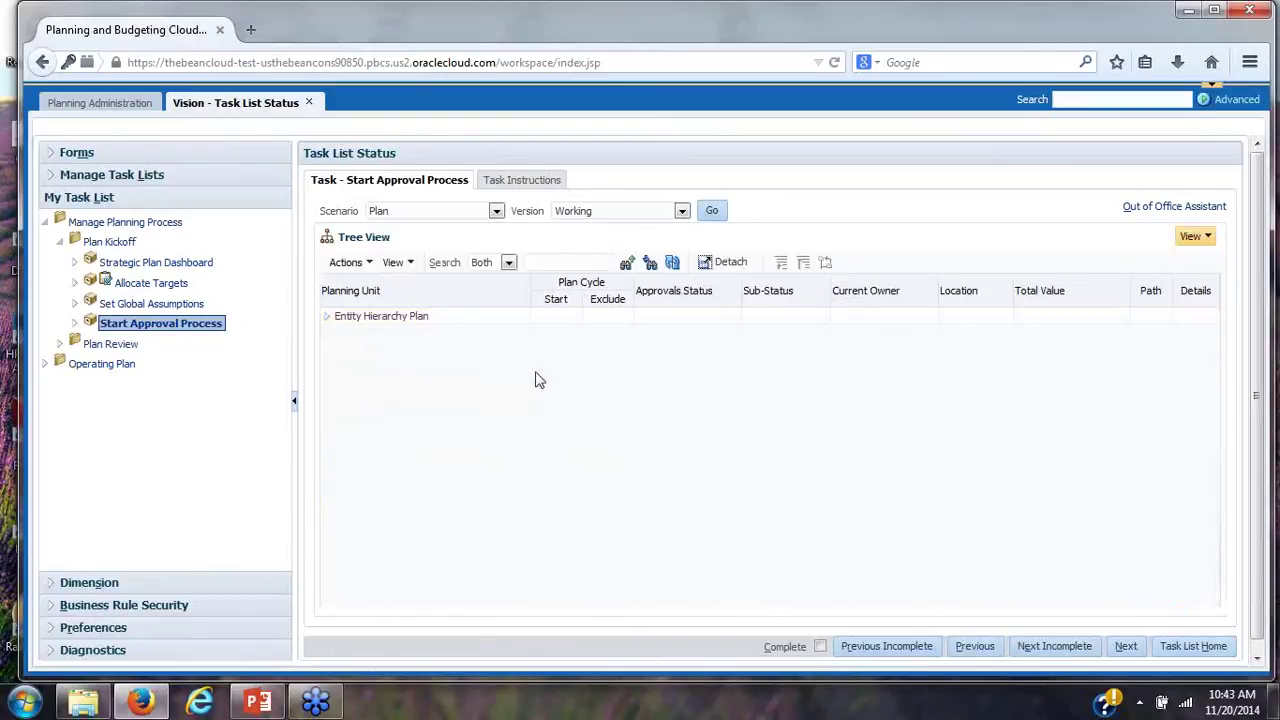
left_click(327, 318)
left_click(341, 336)
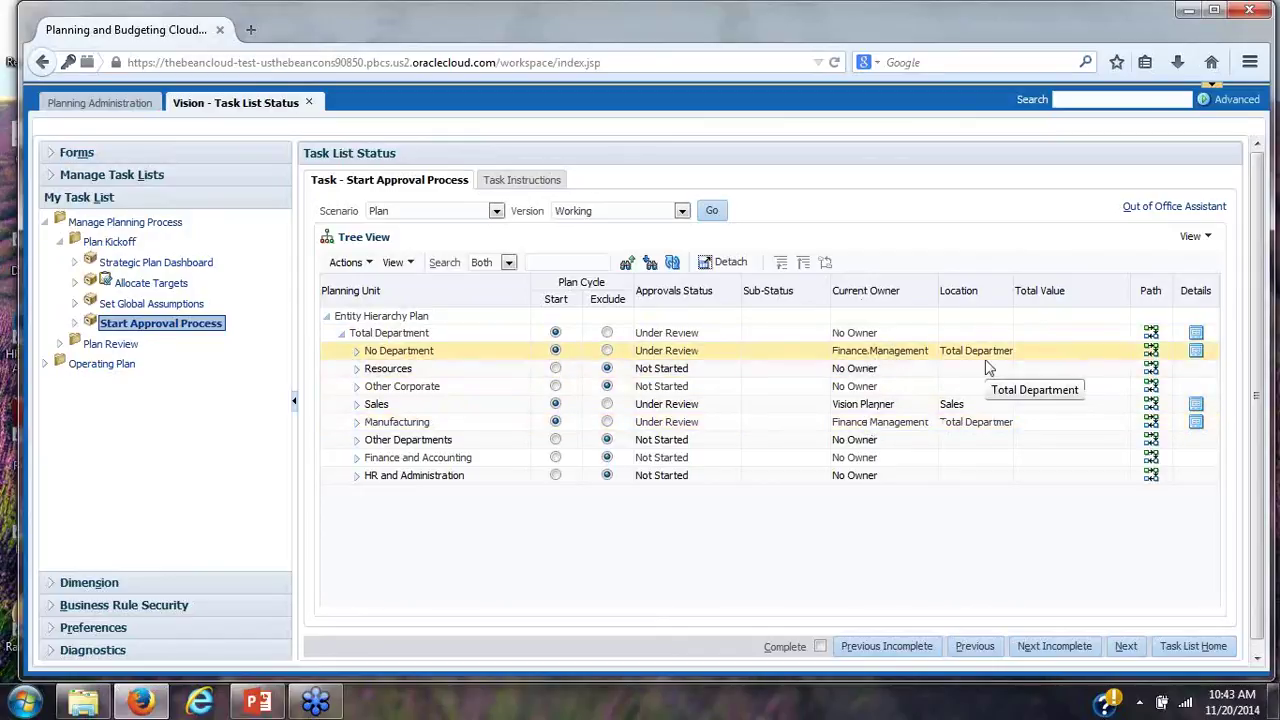
Check the Scenario and Version lists, keep Plan and Working selected, and advance to the next task
left_click(497, 212)
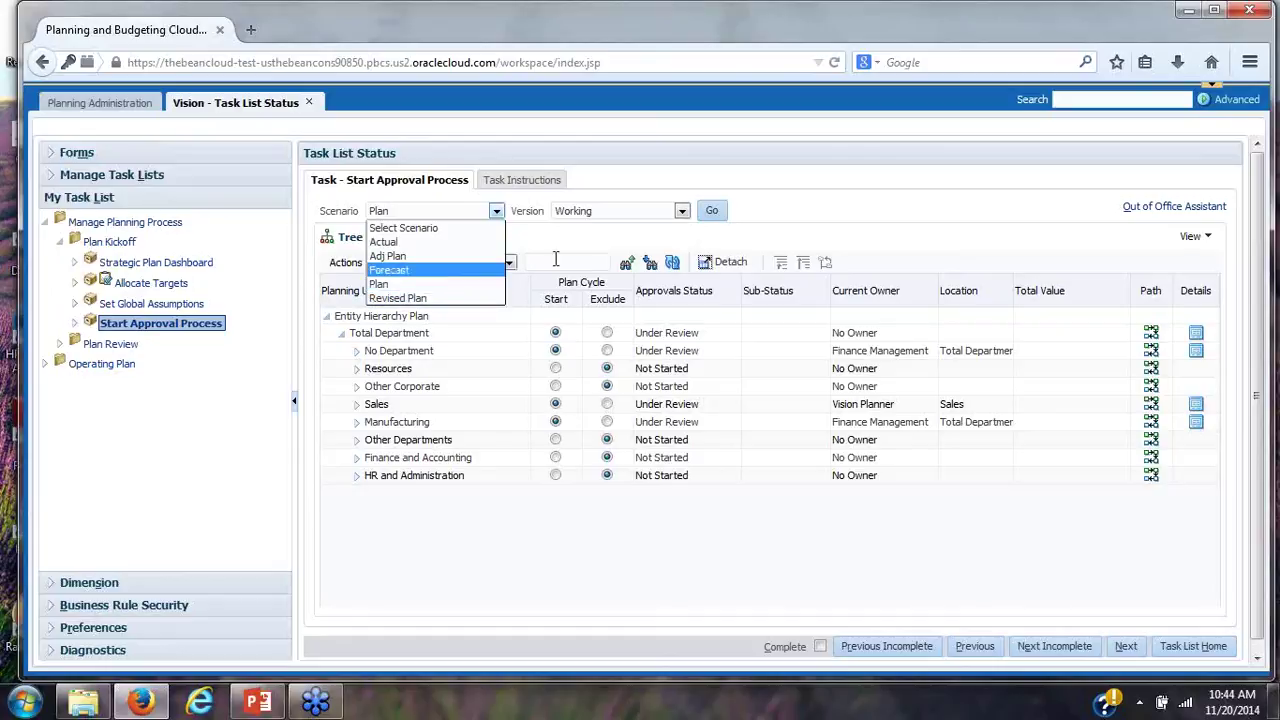
left_click(683, 220)
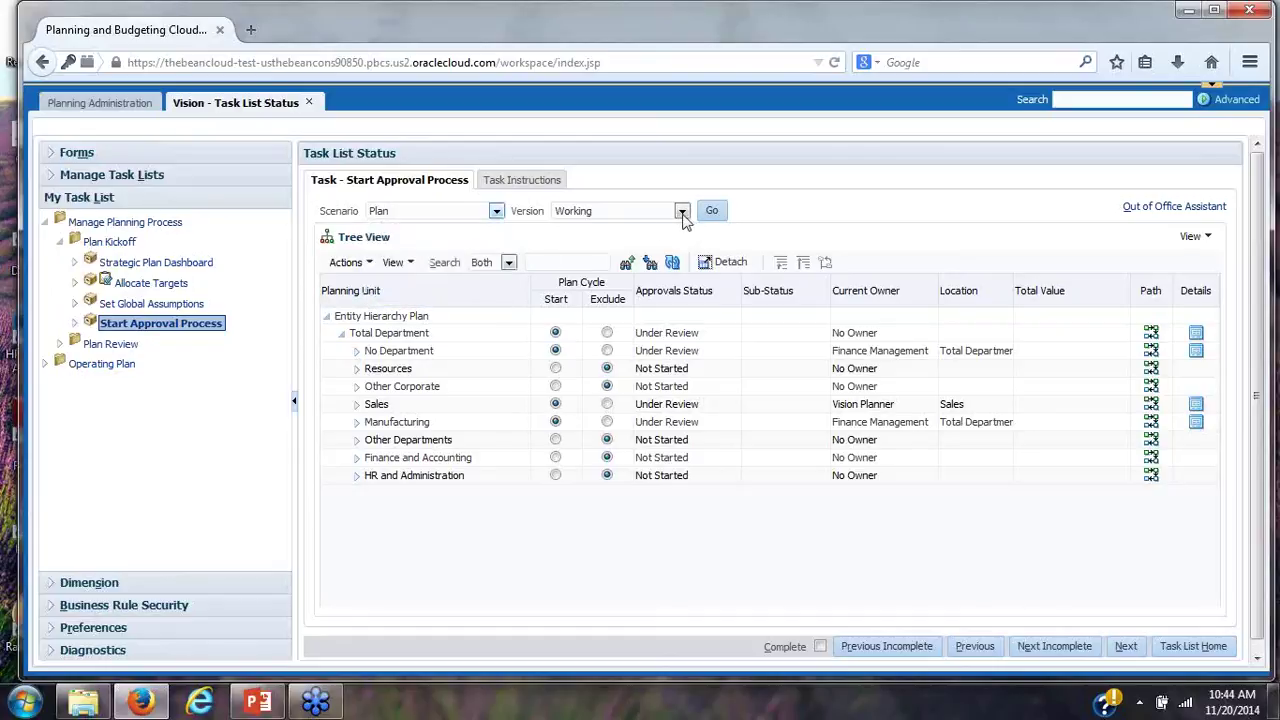
left_click(683, 214)
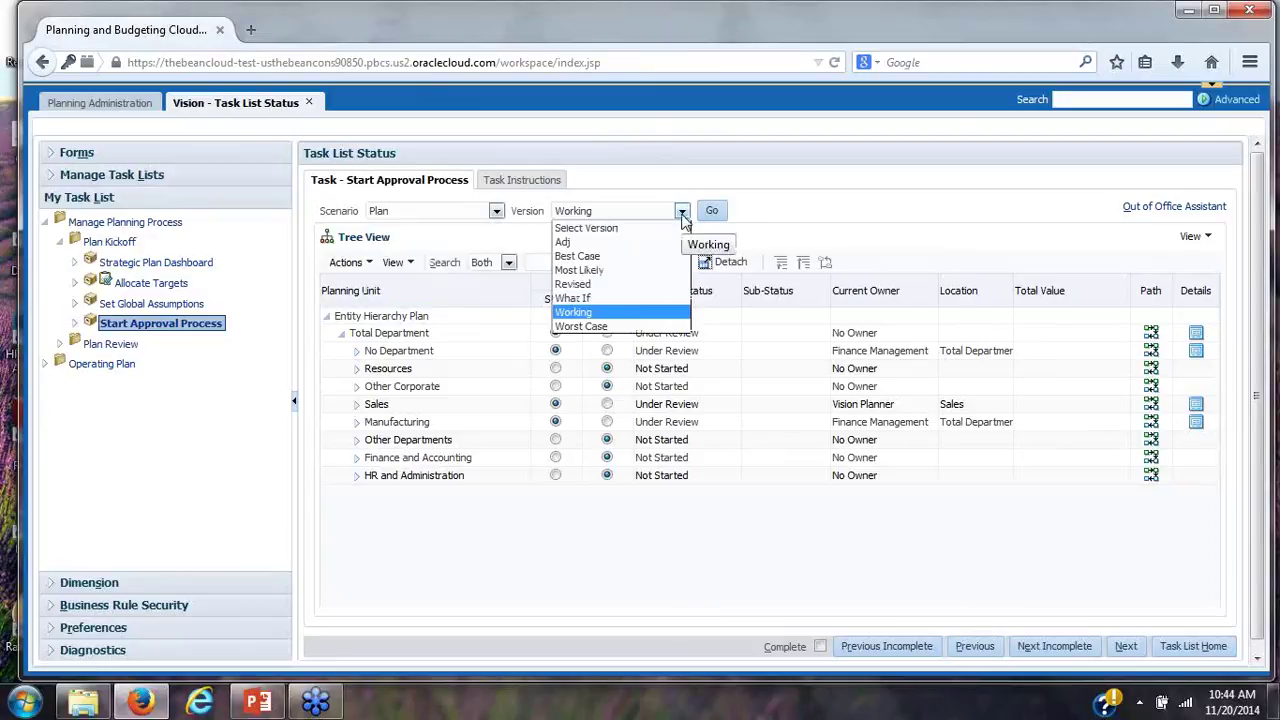
left_click(683, 218)
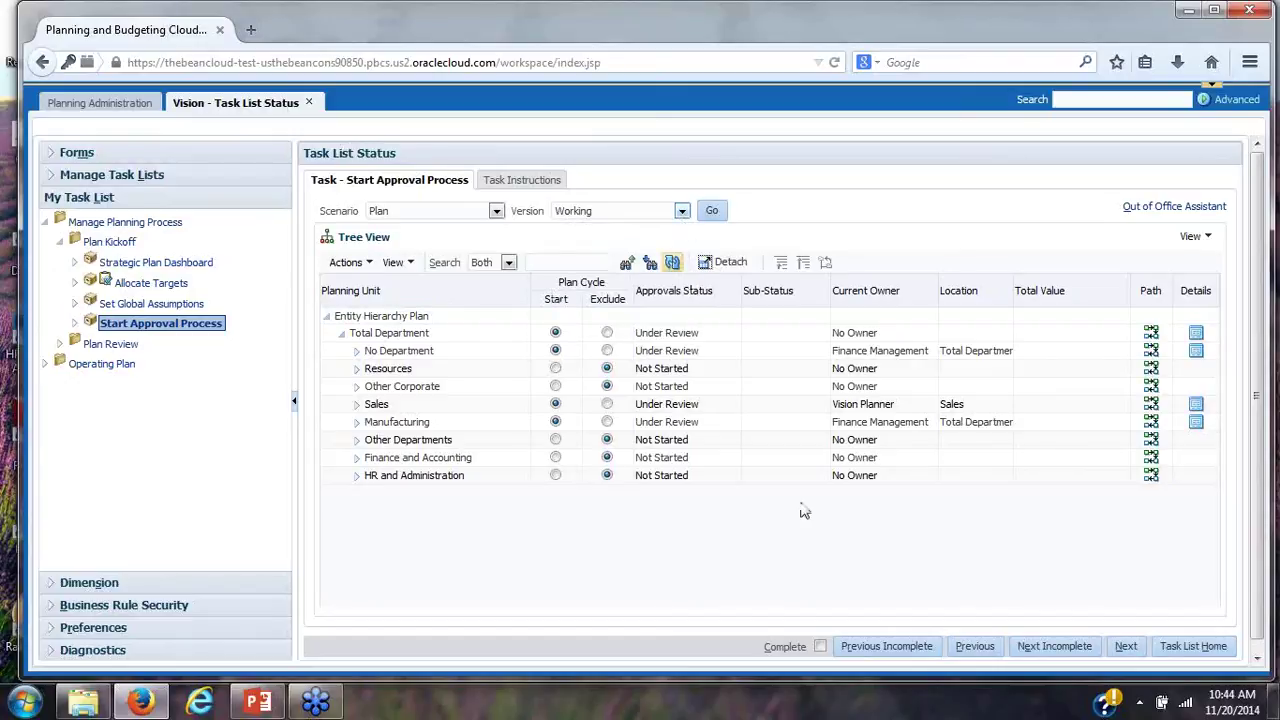
left_click(1122, 648)
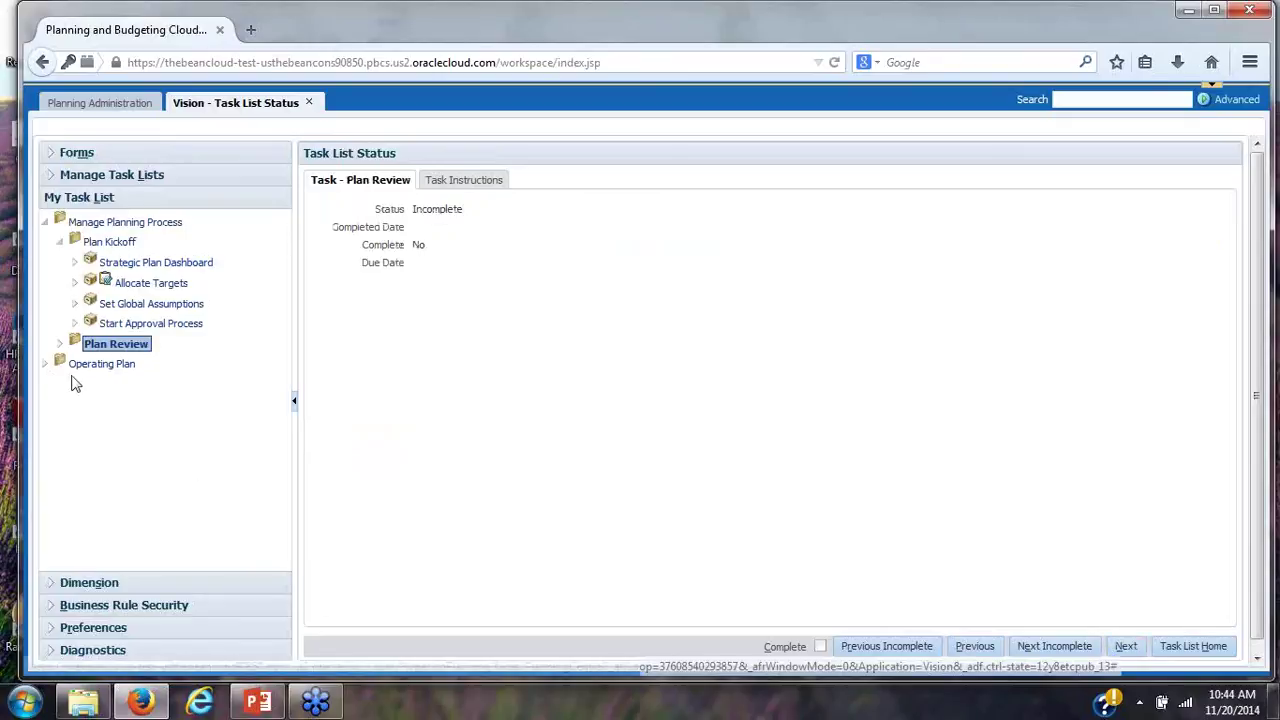
Expand Operating Plan in My Task List and open the Review Actual vs Plan task
left_click(88, 367)
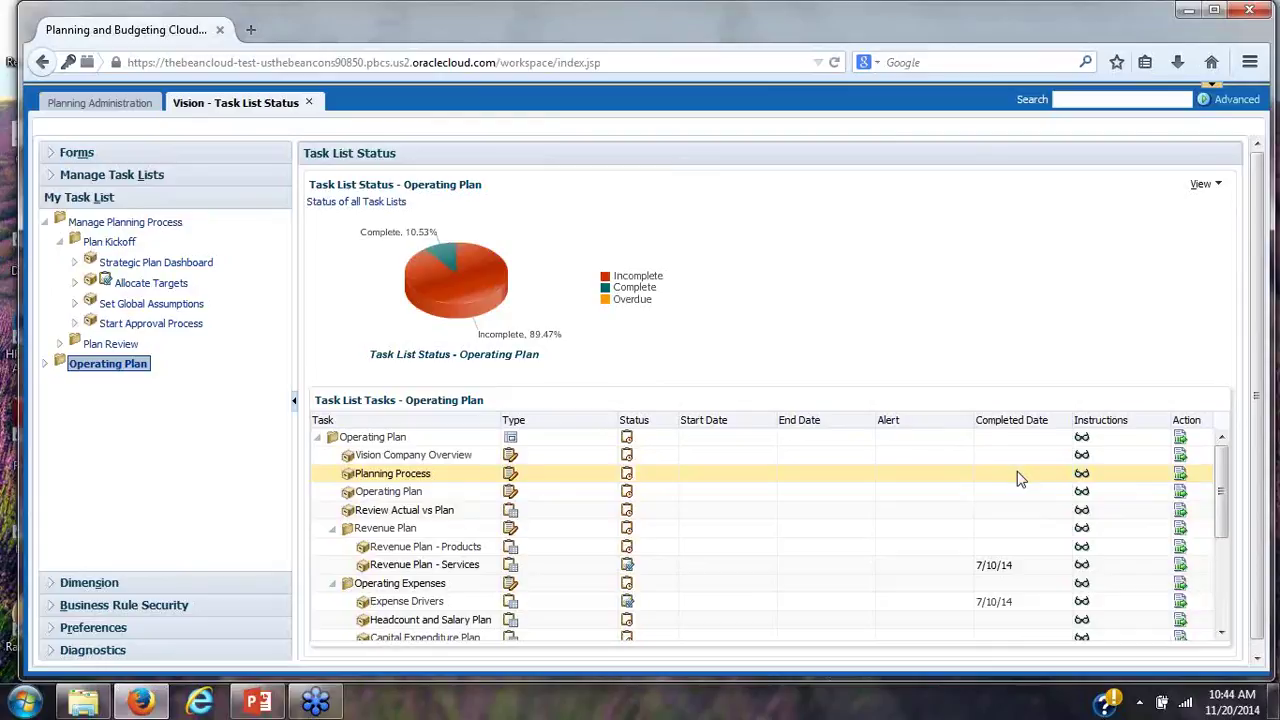
left_click(45, 368)
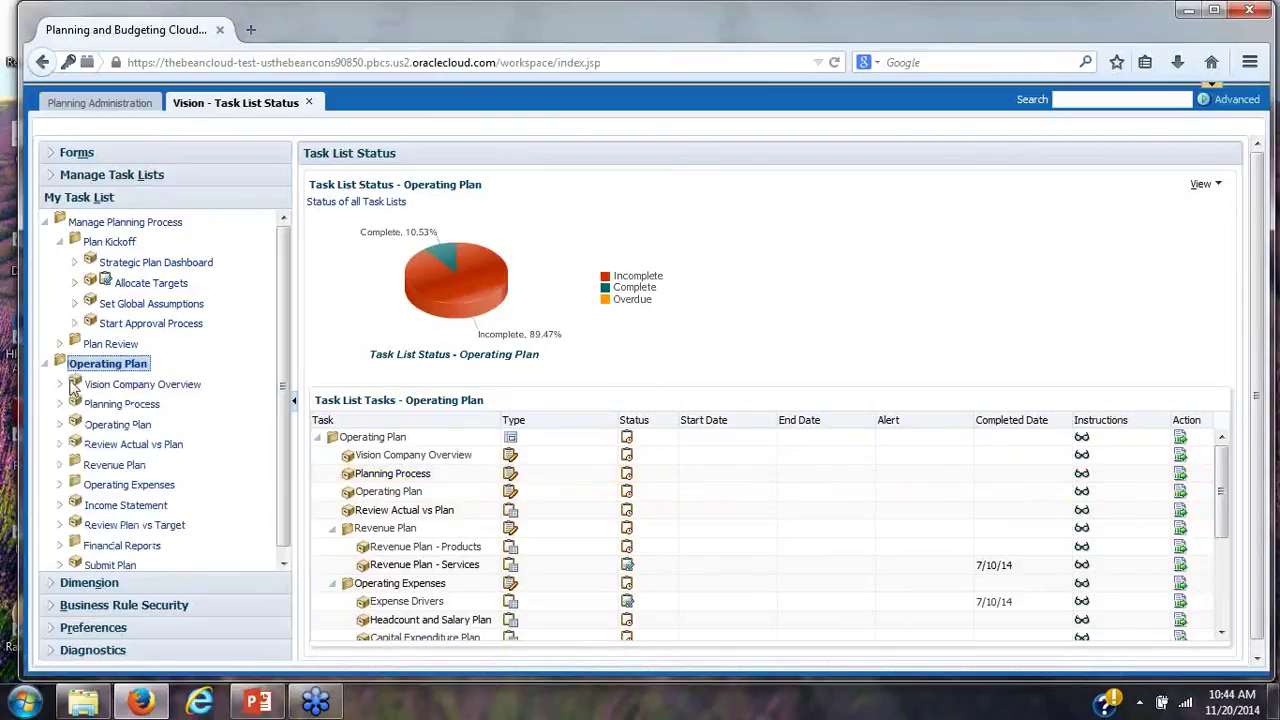
left_click(87, 446)
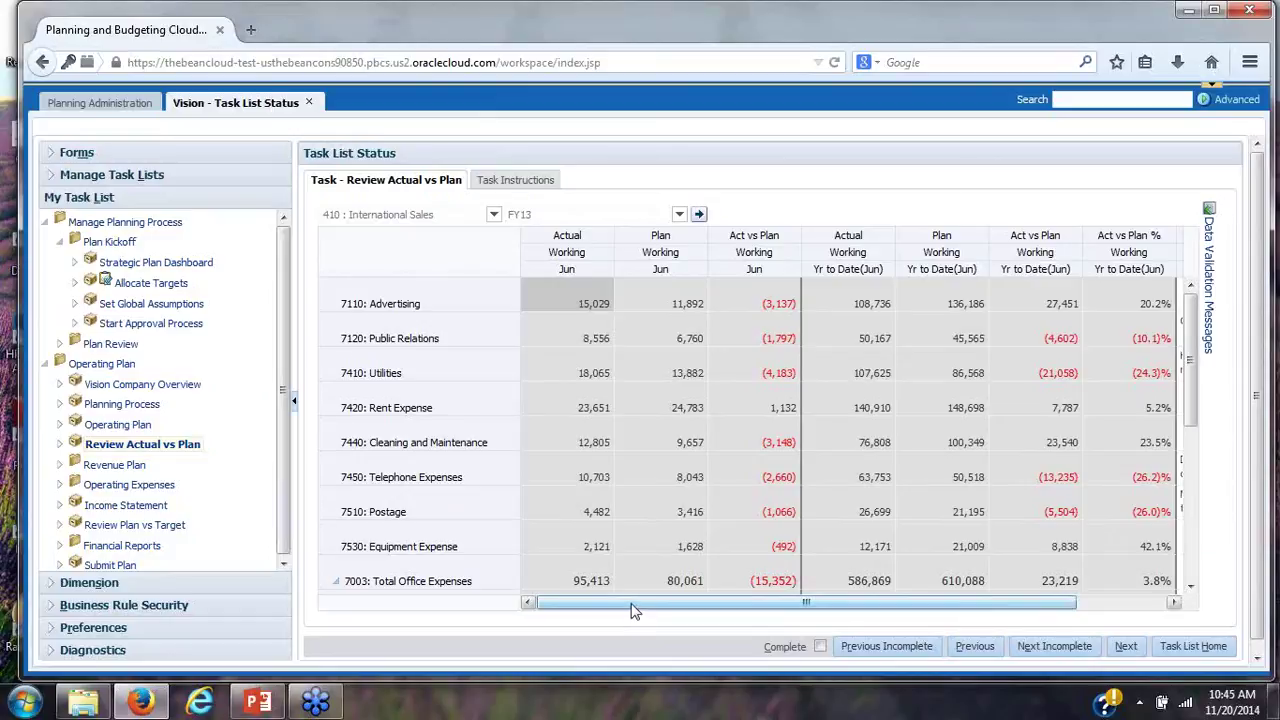
left_click_drag(631, 607, 755, 608)
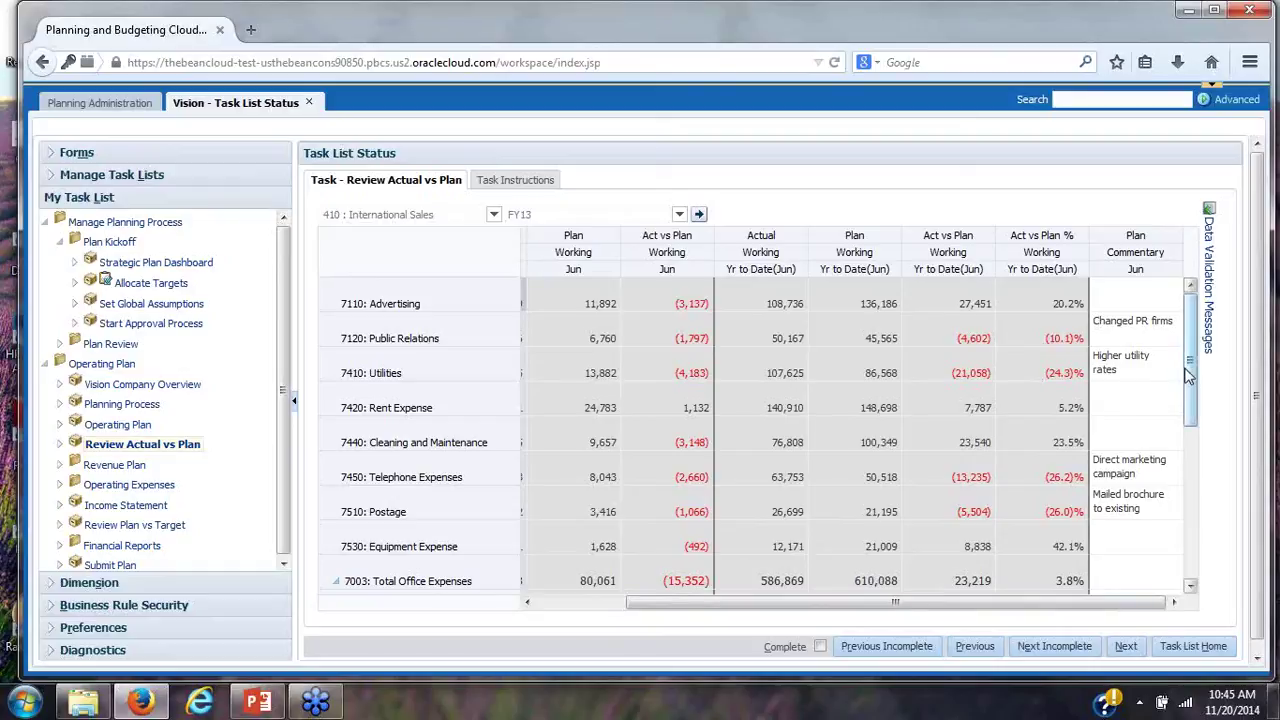
left_click_drag(1187, 373, 1186, 482)
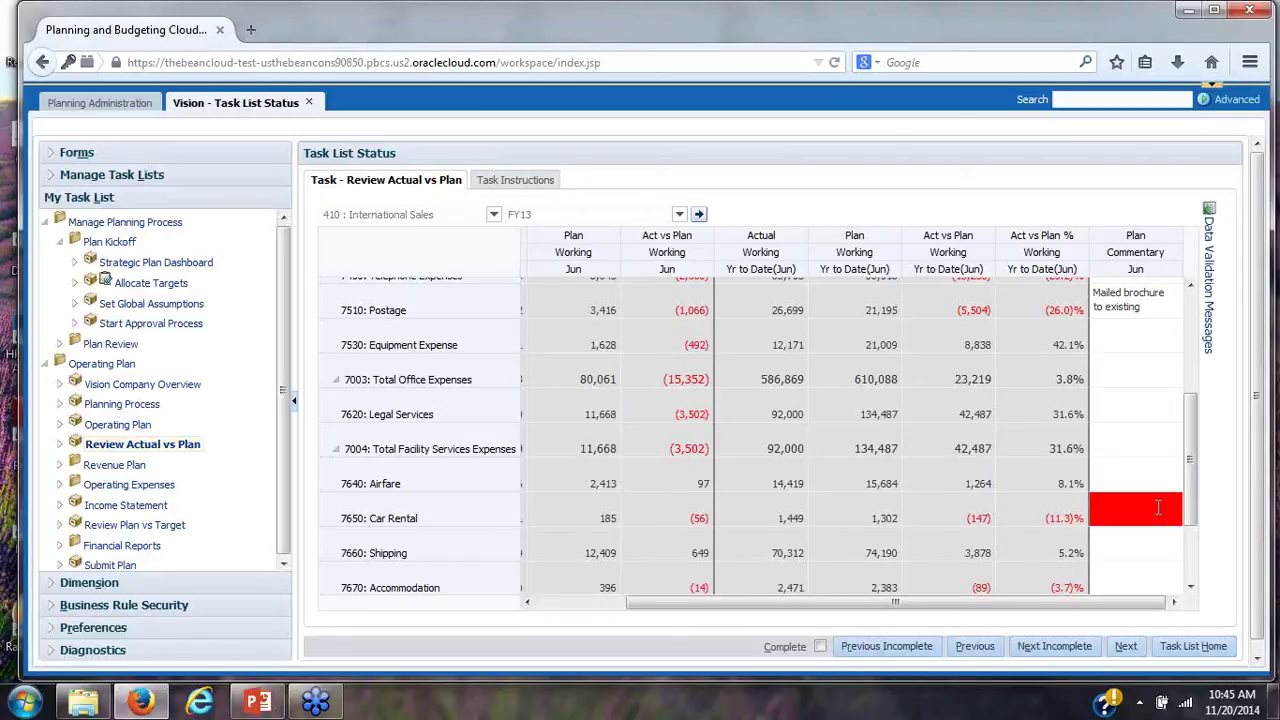
Read the Data Validation Messages, close the panel, and advance to the Revenue Plan task
left_click(1210, 347)
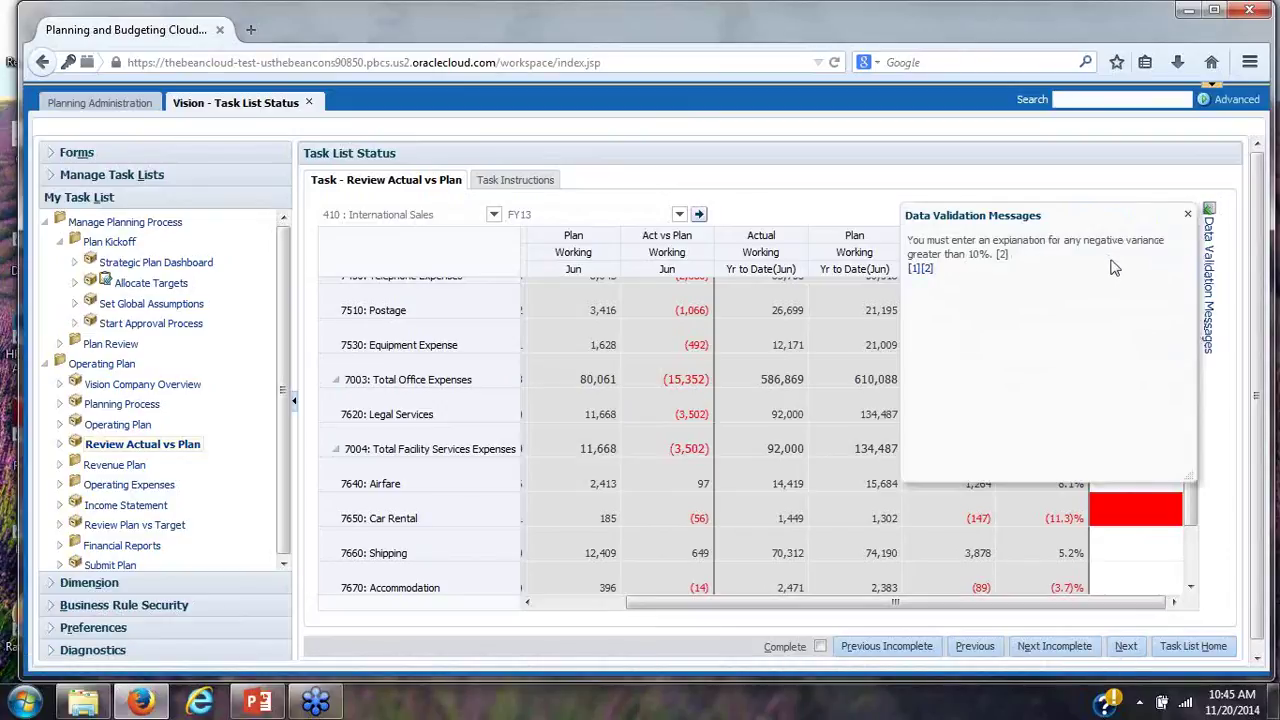
left_click(1188, 218)
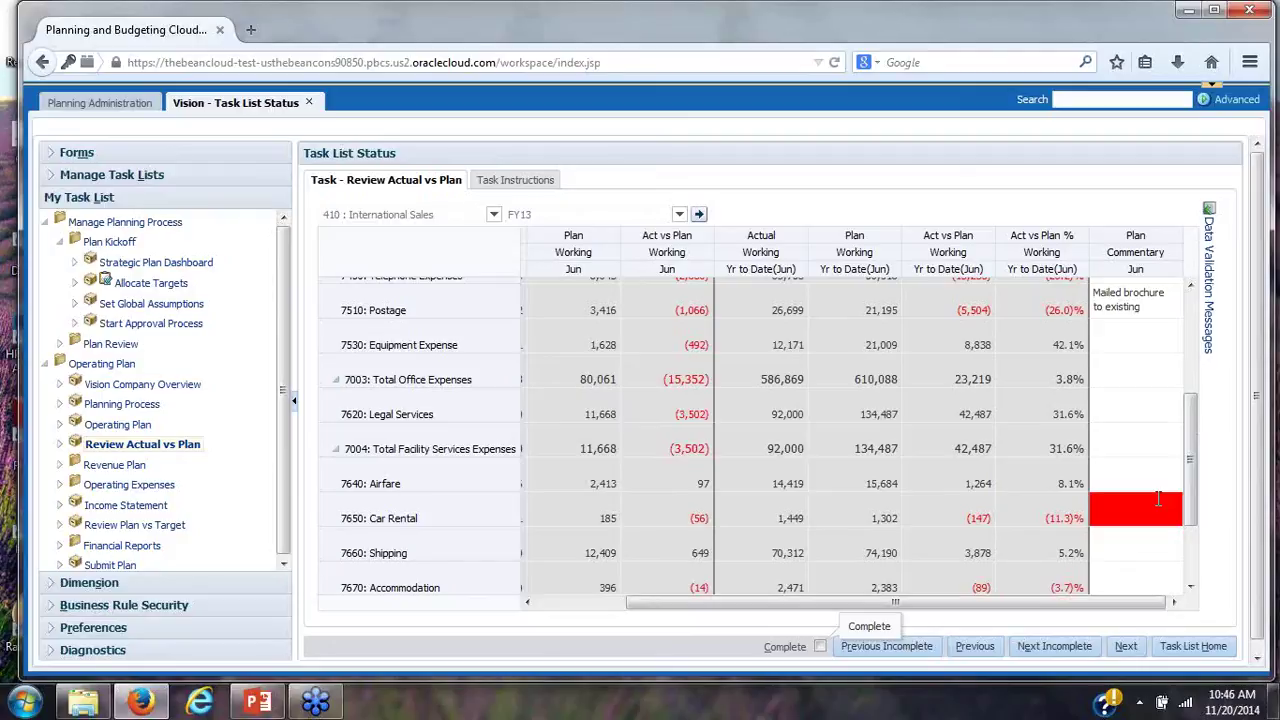
left_click(1122, 647)
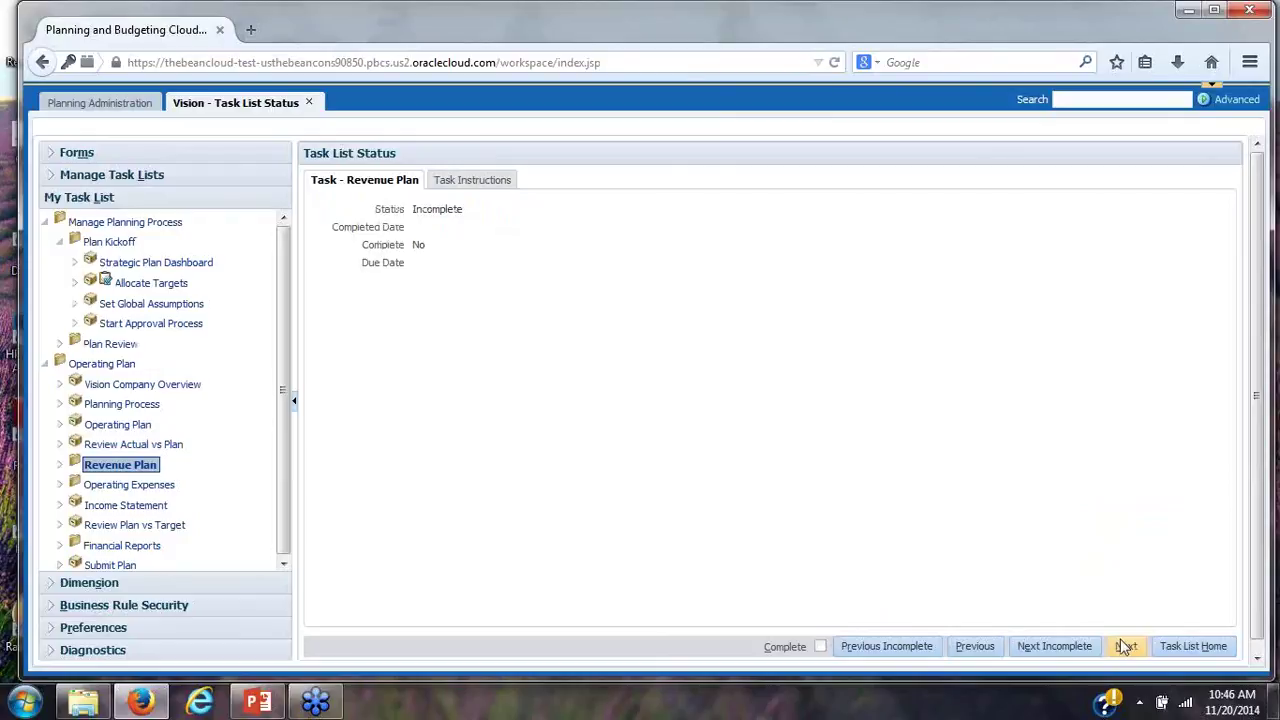
Advance to the Revenue Plan - Products form for International Sales, FY14
left_click(1120, 650)
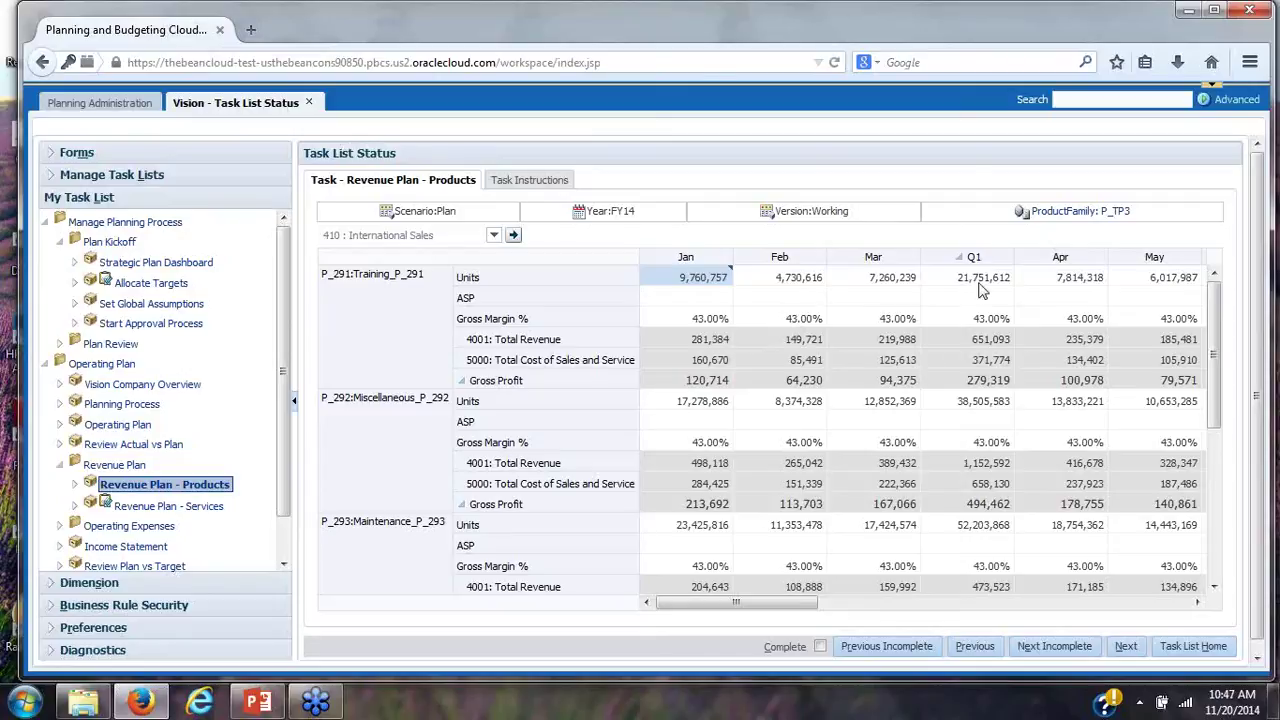
Grid-spread Training_P_291's Q1 Units proportionally across Jan, Feb and Mar, then advance to the next task
right_click(981, 285)
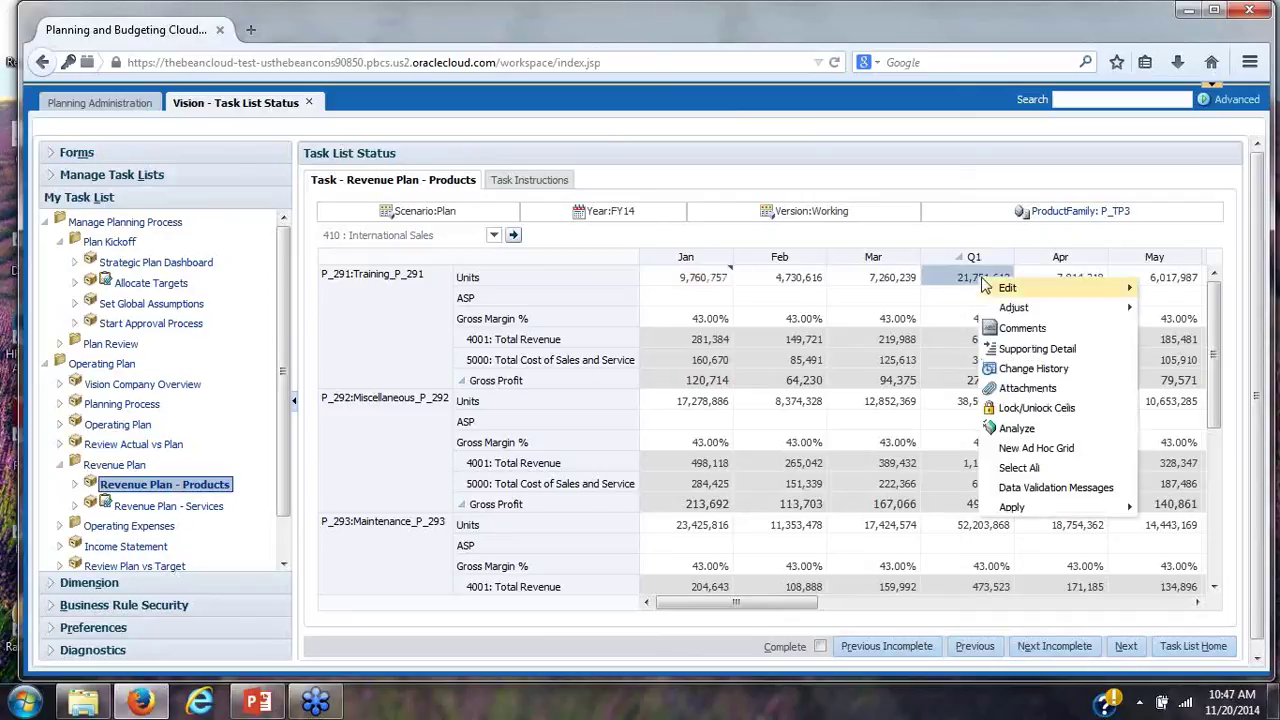
mouse_move(1003, 308)
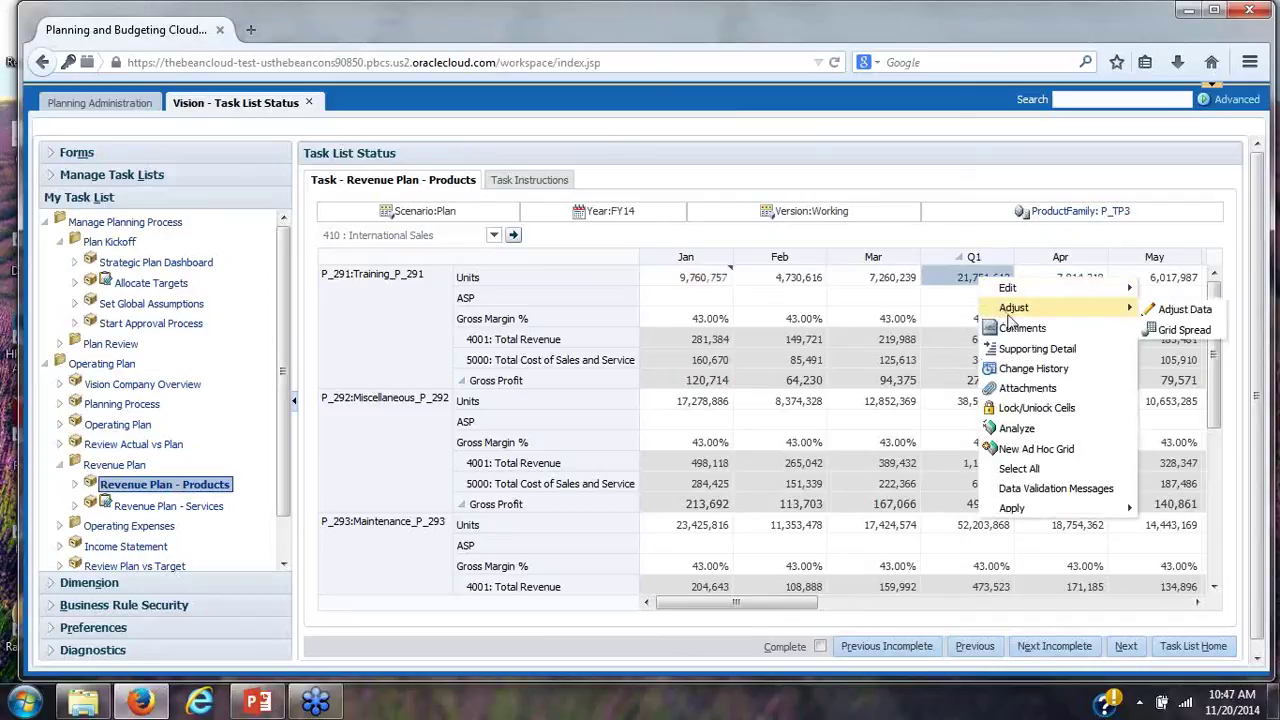
left_click(1185, 332)
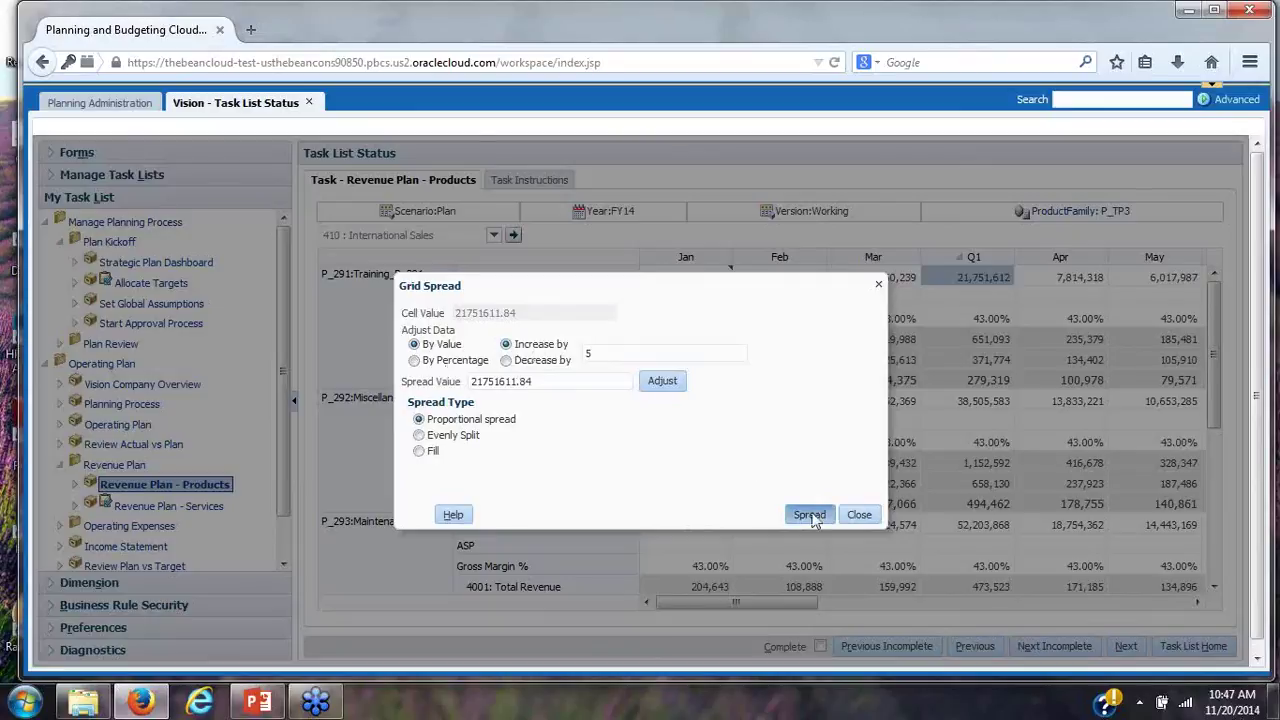
left_click(811, 516)
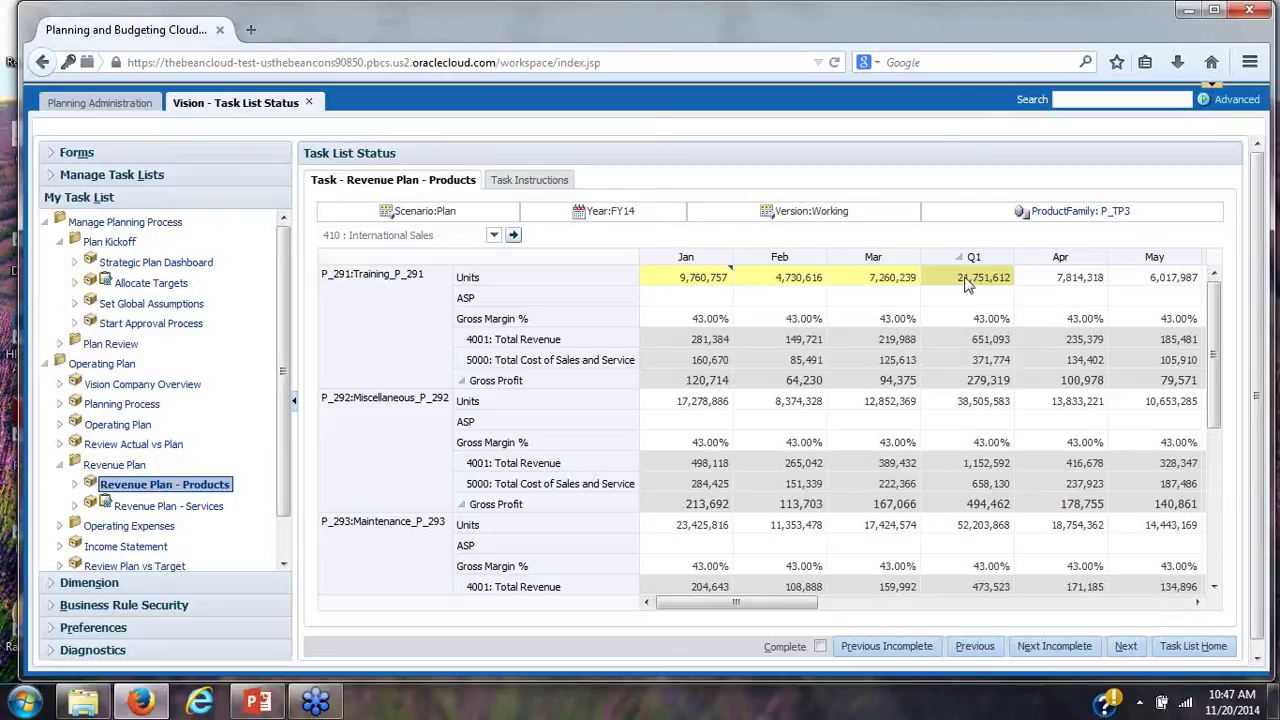
left_click(1126, 648)
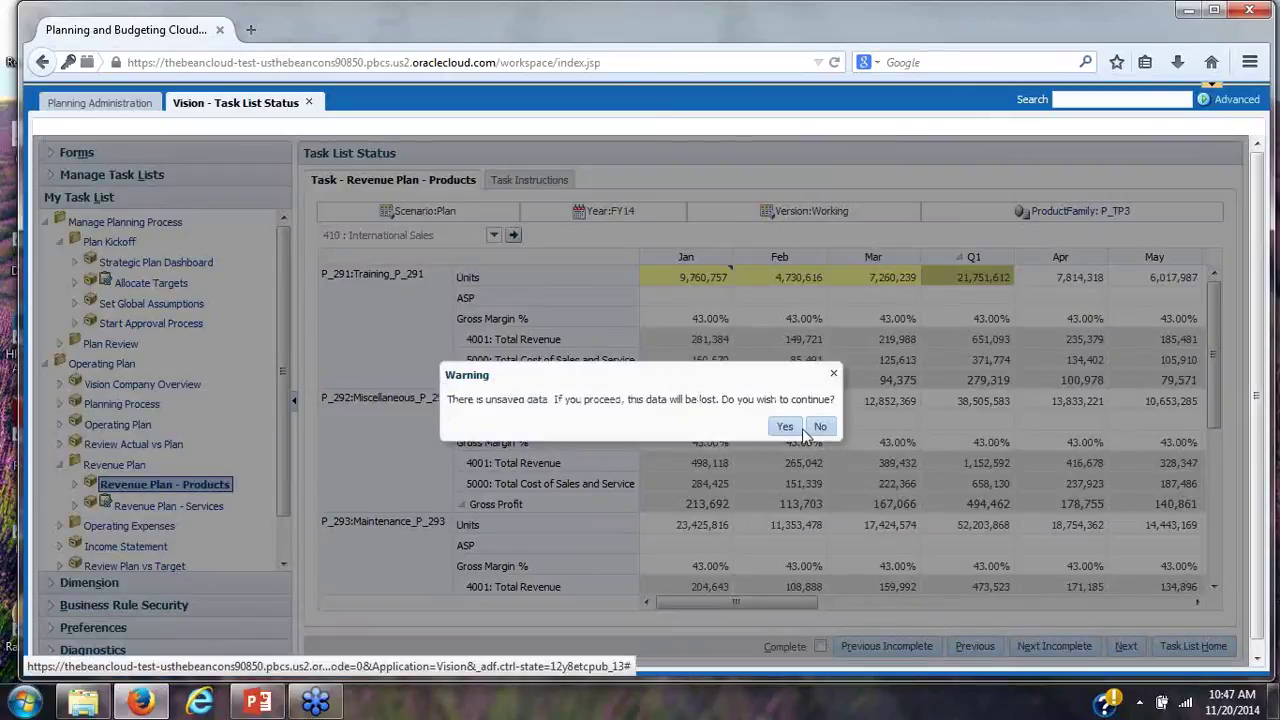
Leave the form without saving, review Revenue Plan - Services, and advance to Operating Expenses
left_click(790, 430)
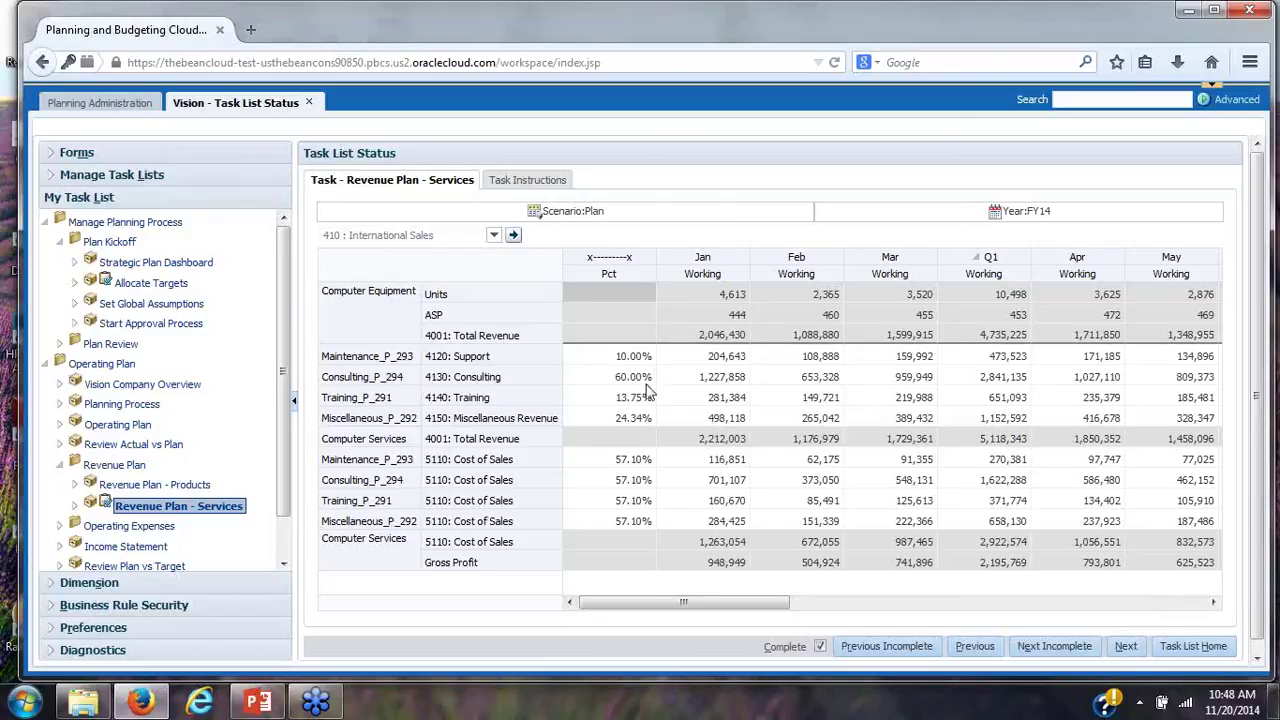
left_click(1123, 648)
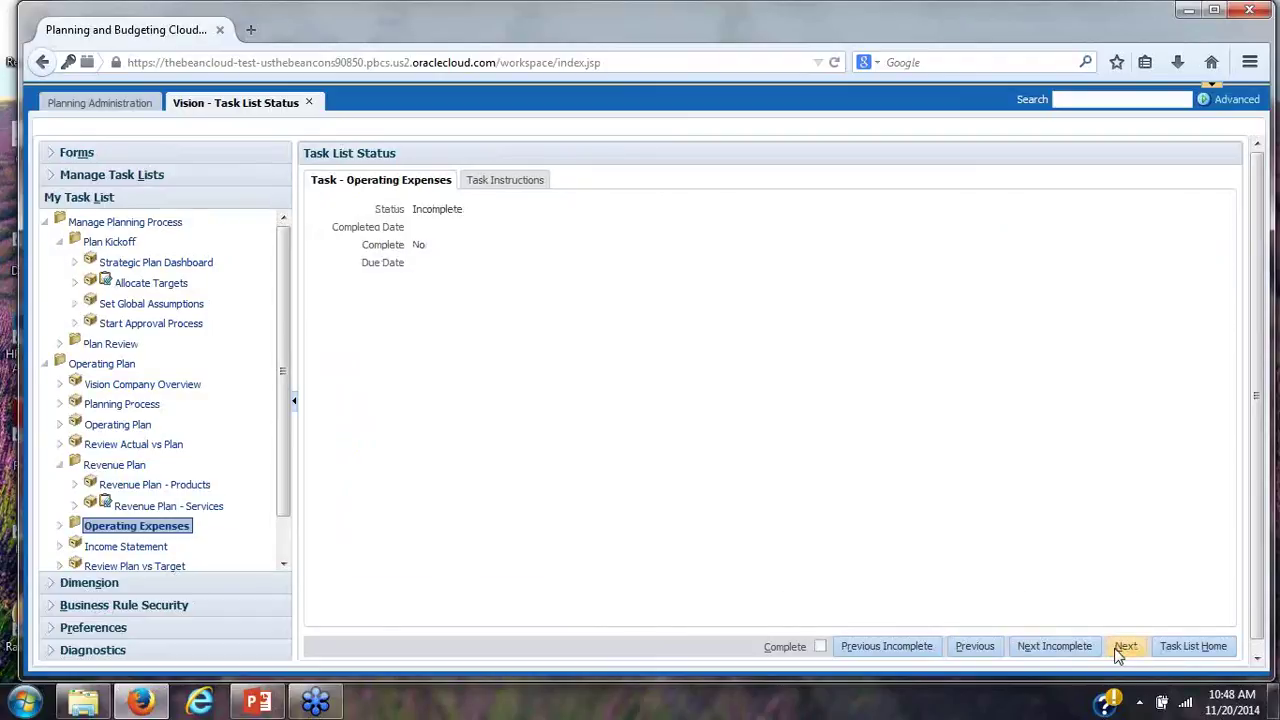
Expand Operating Expenses and advance to the Expense Drivers task
left_click(62, 526)
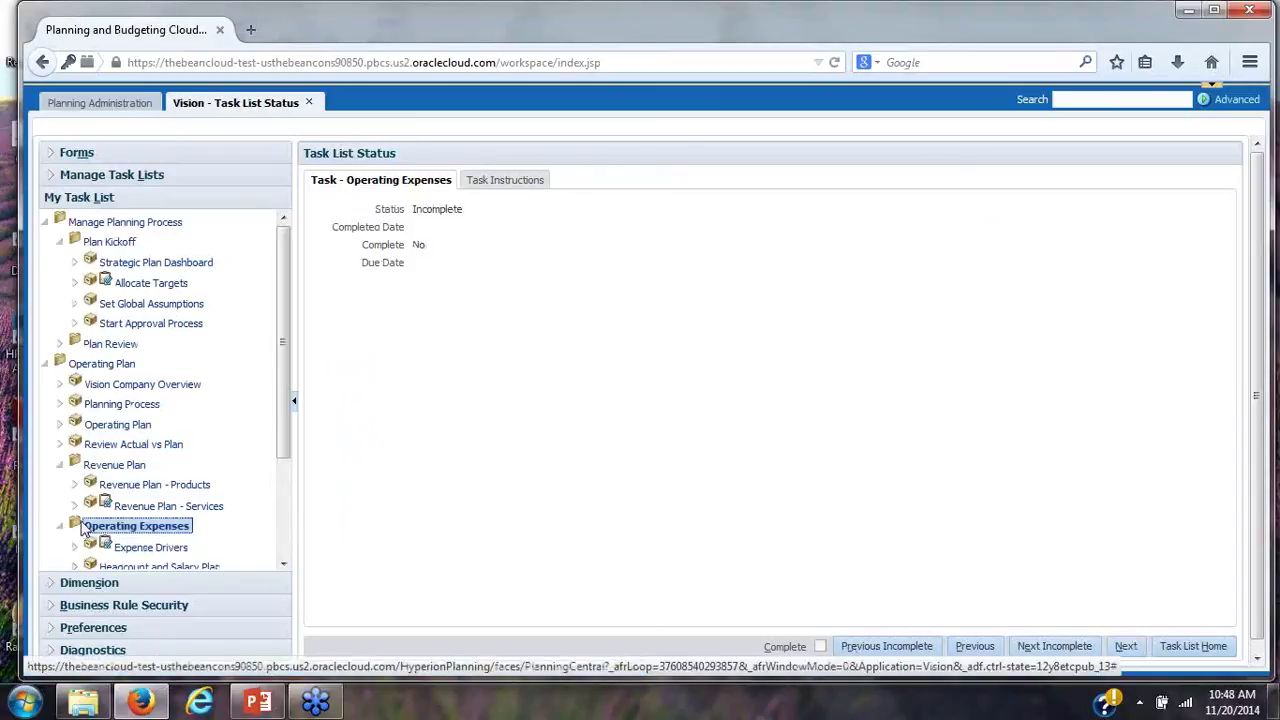
scroll(283, 500, "down", 1)
scroll(280, 505, "down", 2)
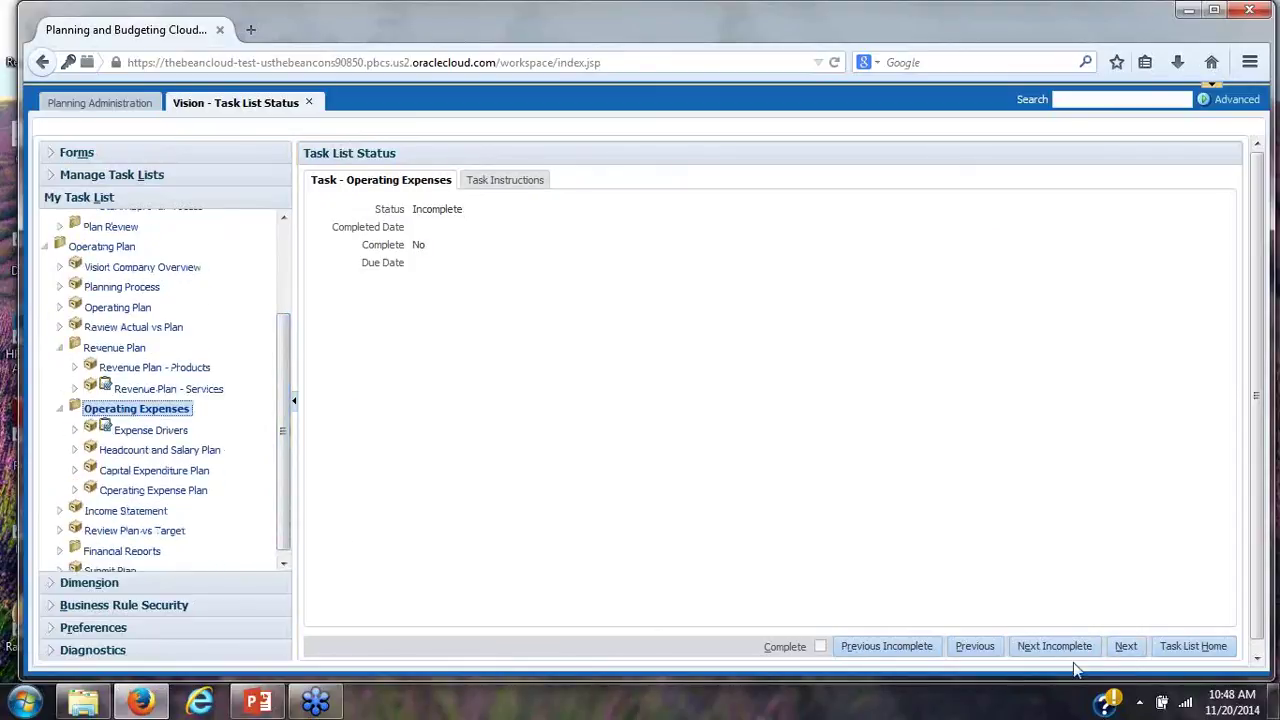
left_click(1125, 646)
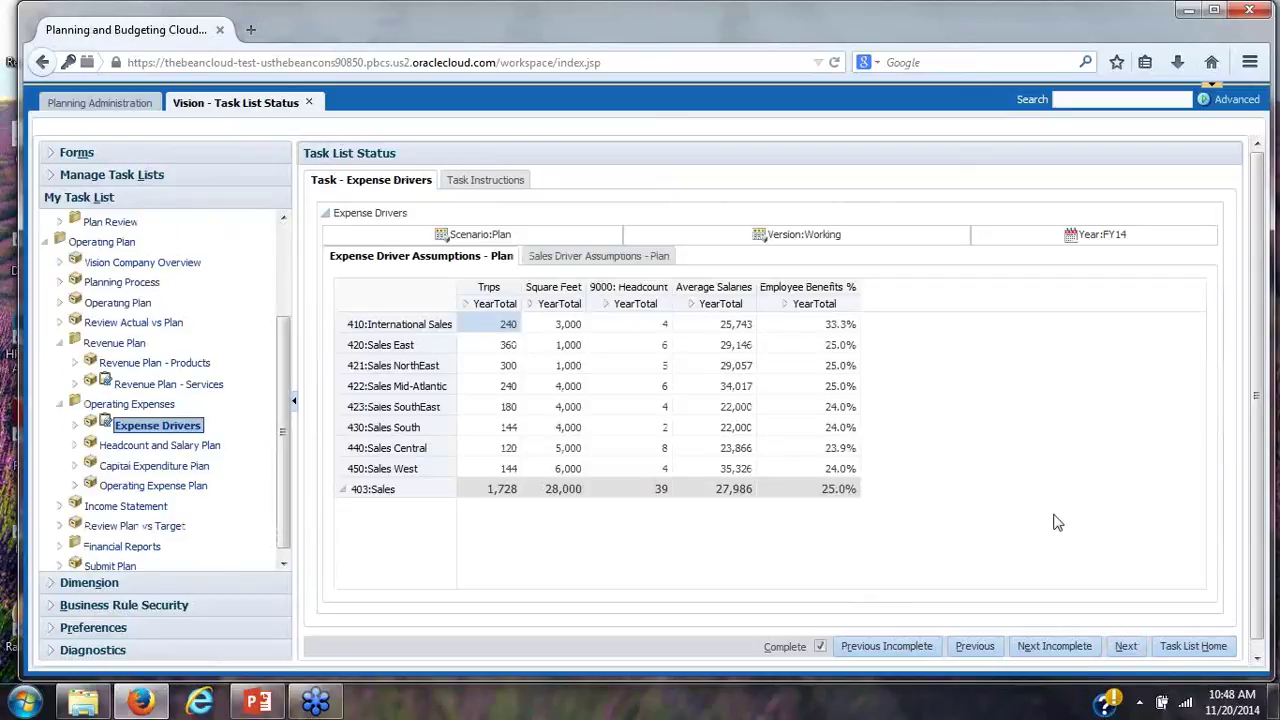
Select the Trips, Square Feet, Headcount, Average Salaries and Employee Benefits % columns in turn
left_click(504, 285)
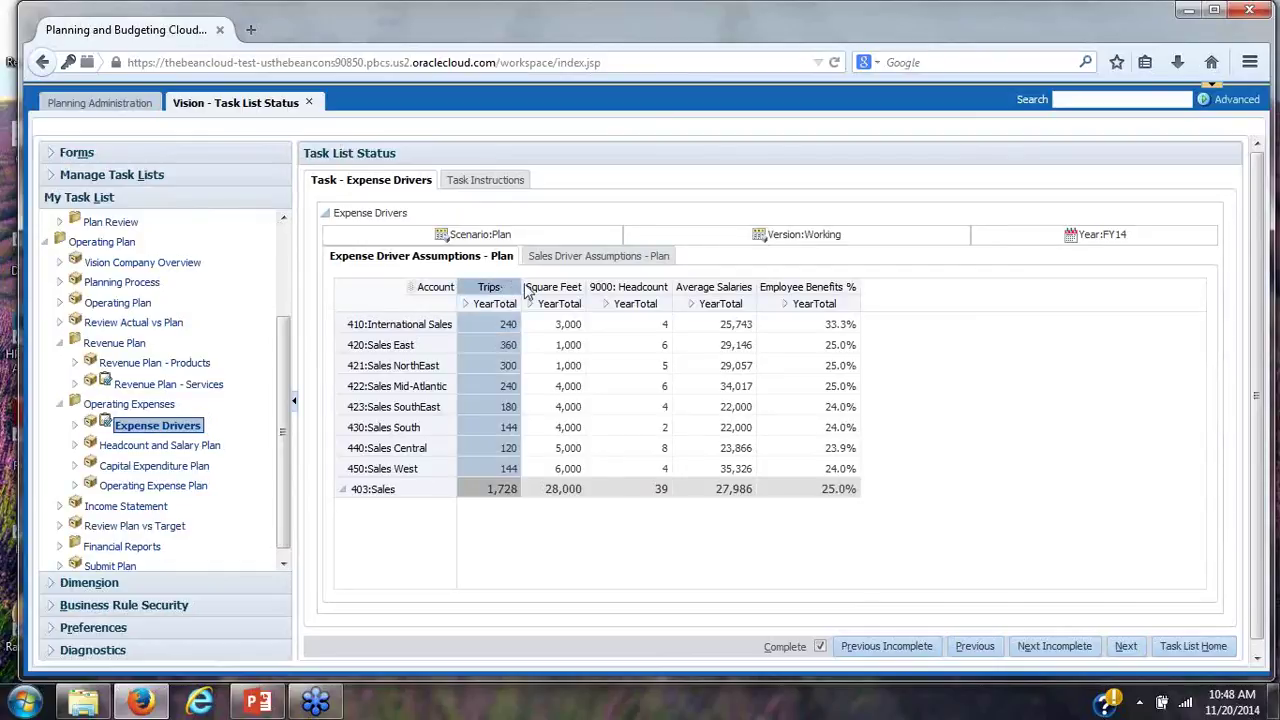
left_click(545, 284)
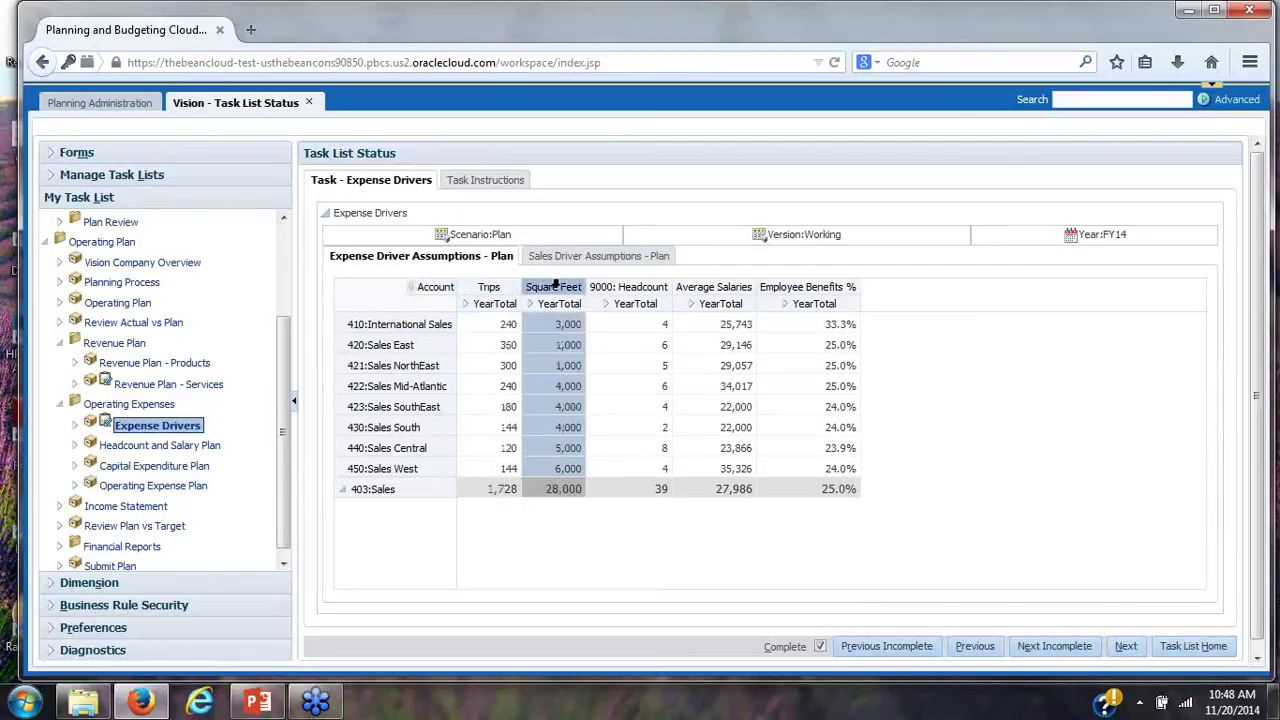
left_click(623, 285)
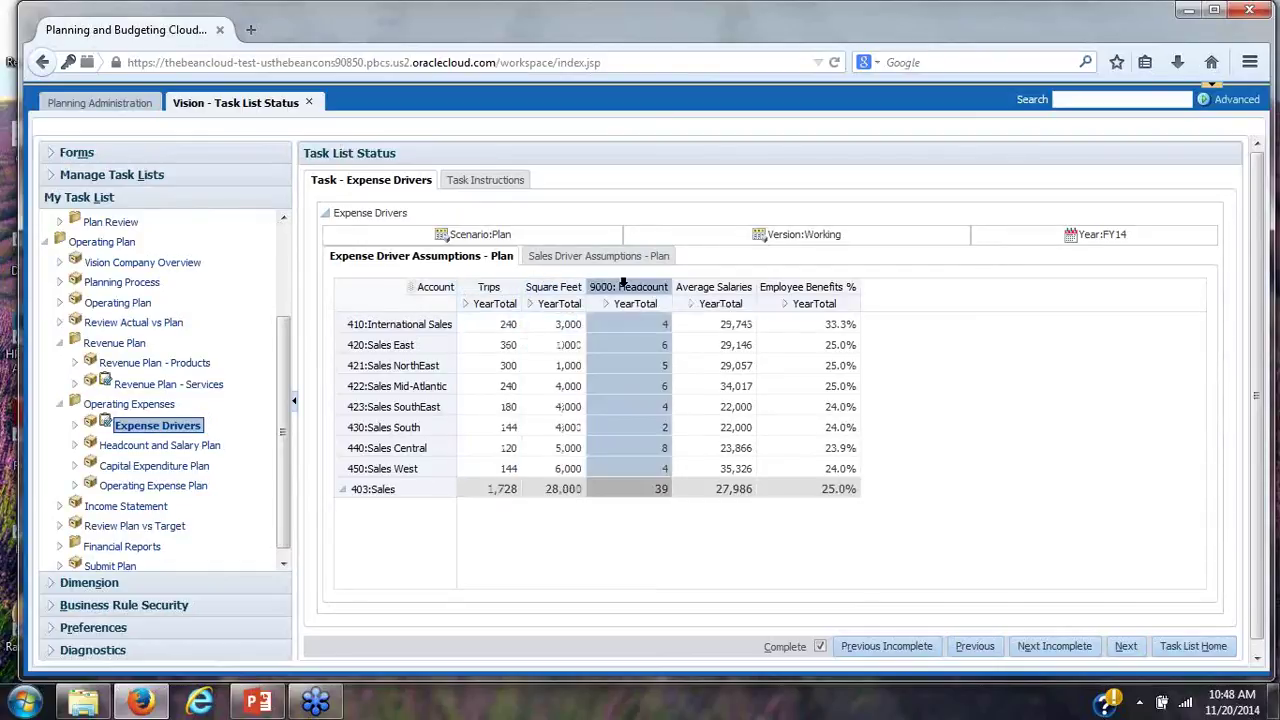
left_click(711, 280)
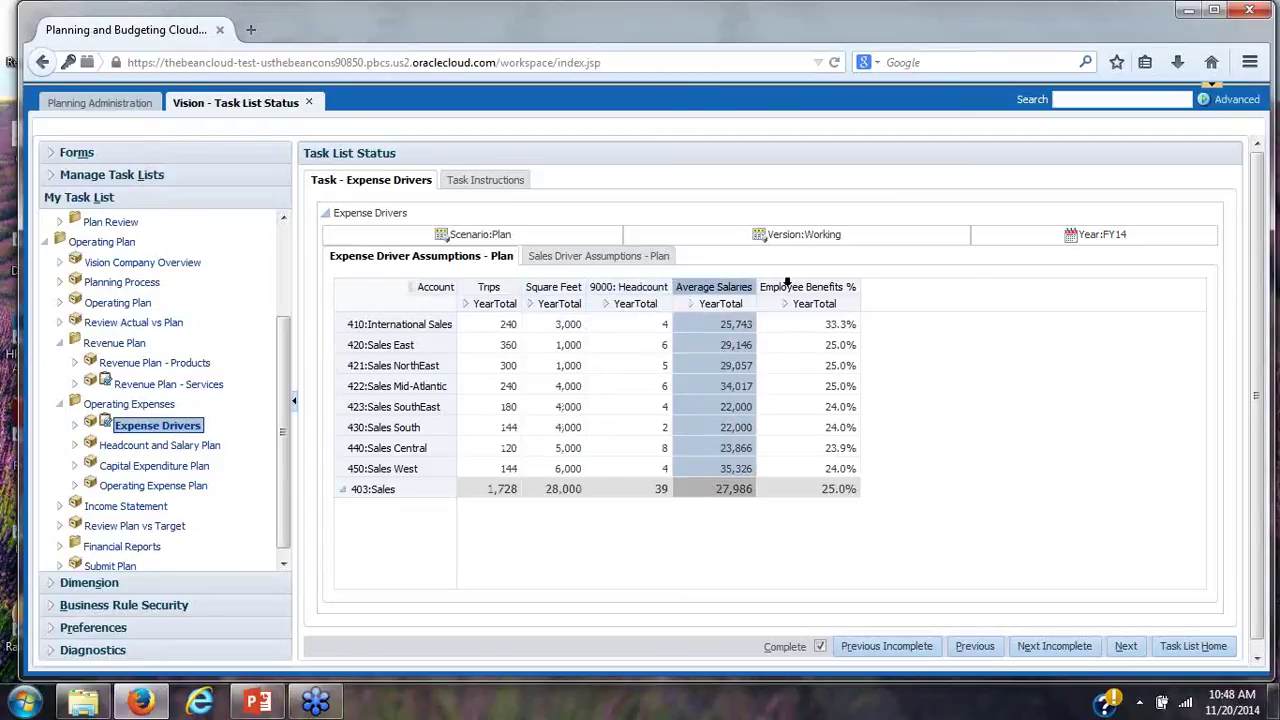
left_click(787, 283)
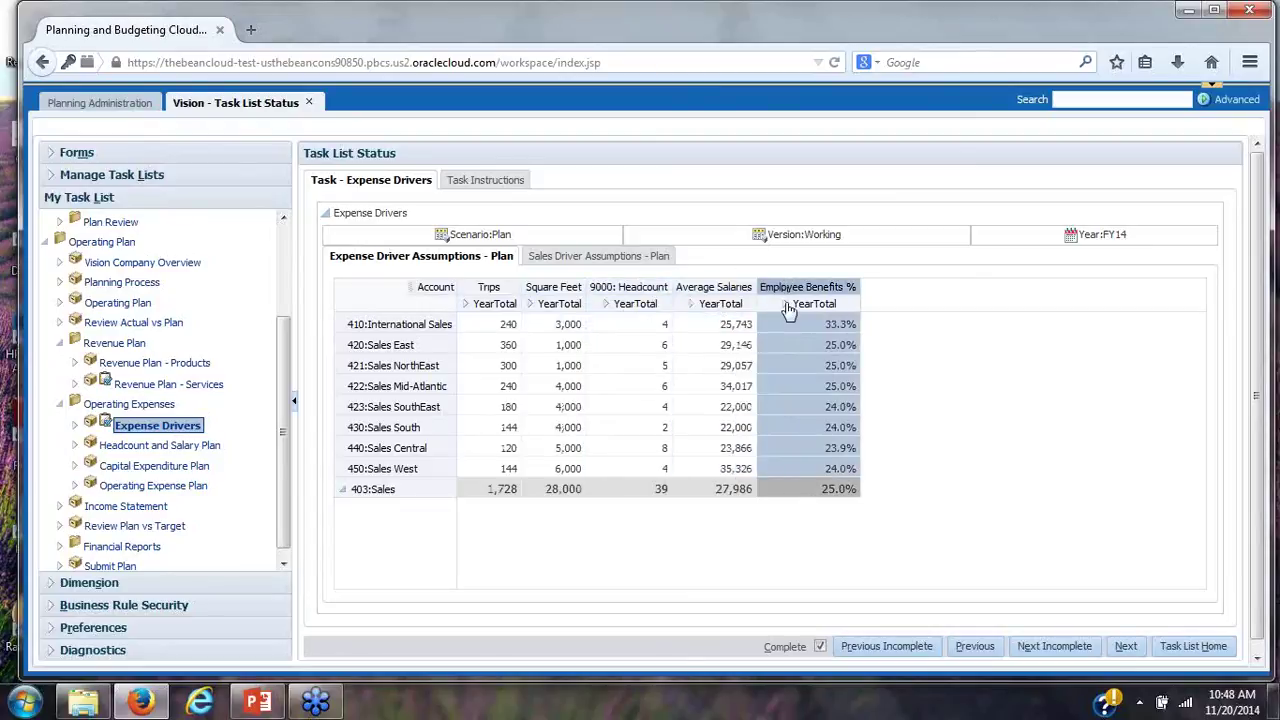
Show the actions list for the Sales East Trips value 360, then dismiss it
left_click(511, 353)
right_click(513, 356)
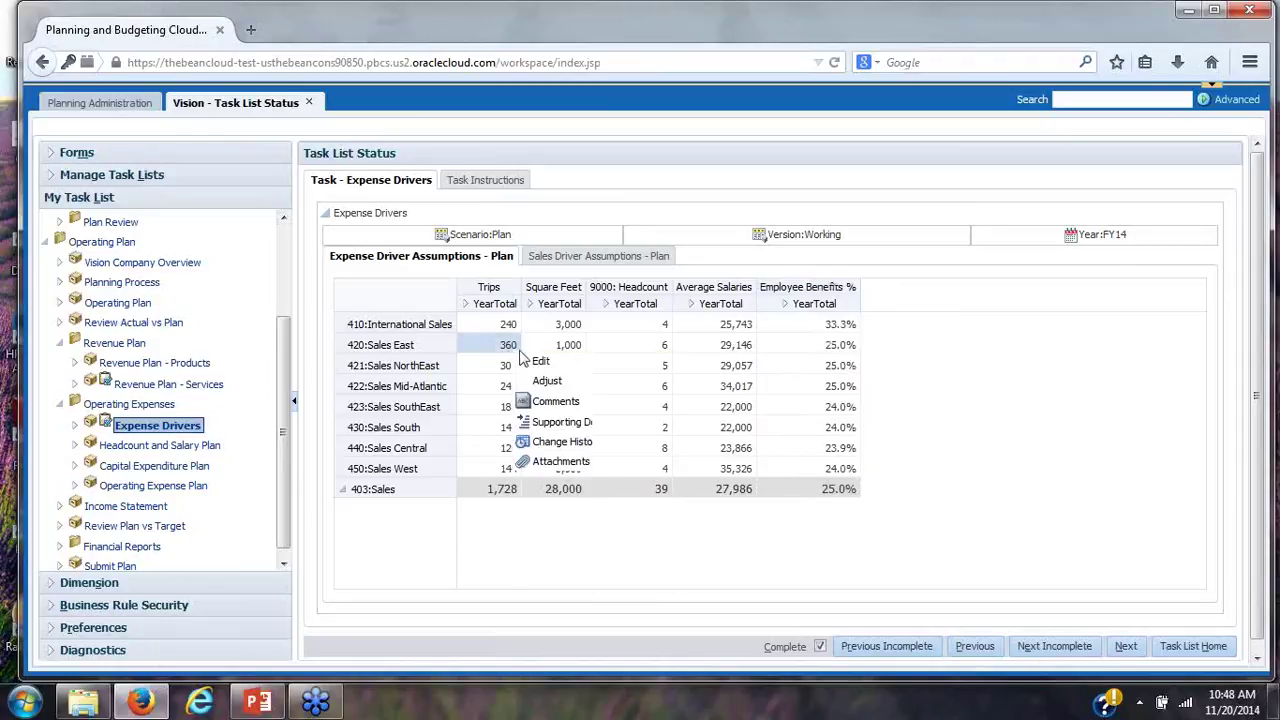
mouse_move(572, 381)
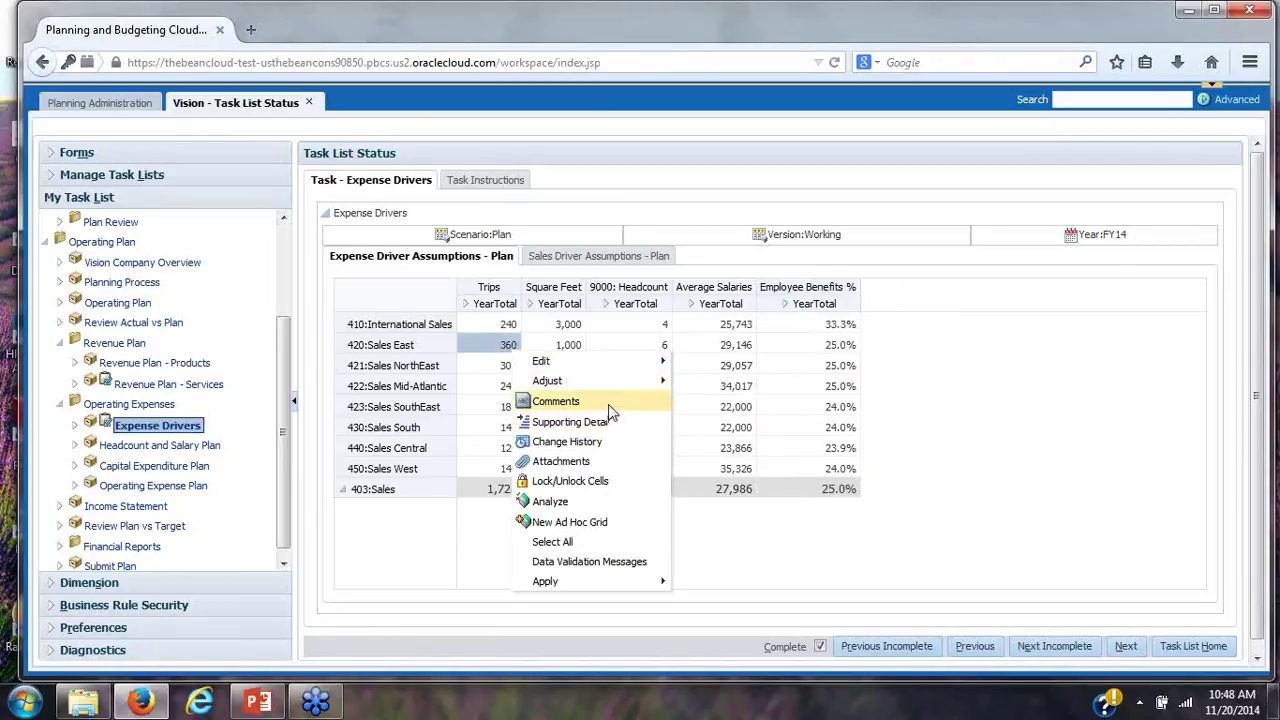
left_click(1133, 654)
Advance through Headcount and Salary Plan to the Capital Expenditure Plan task
left_click(1127, 647)
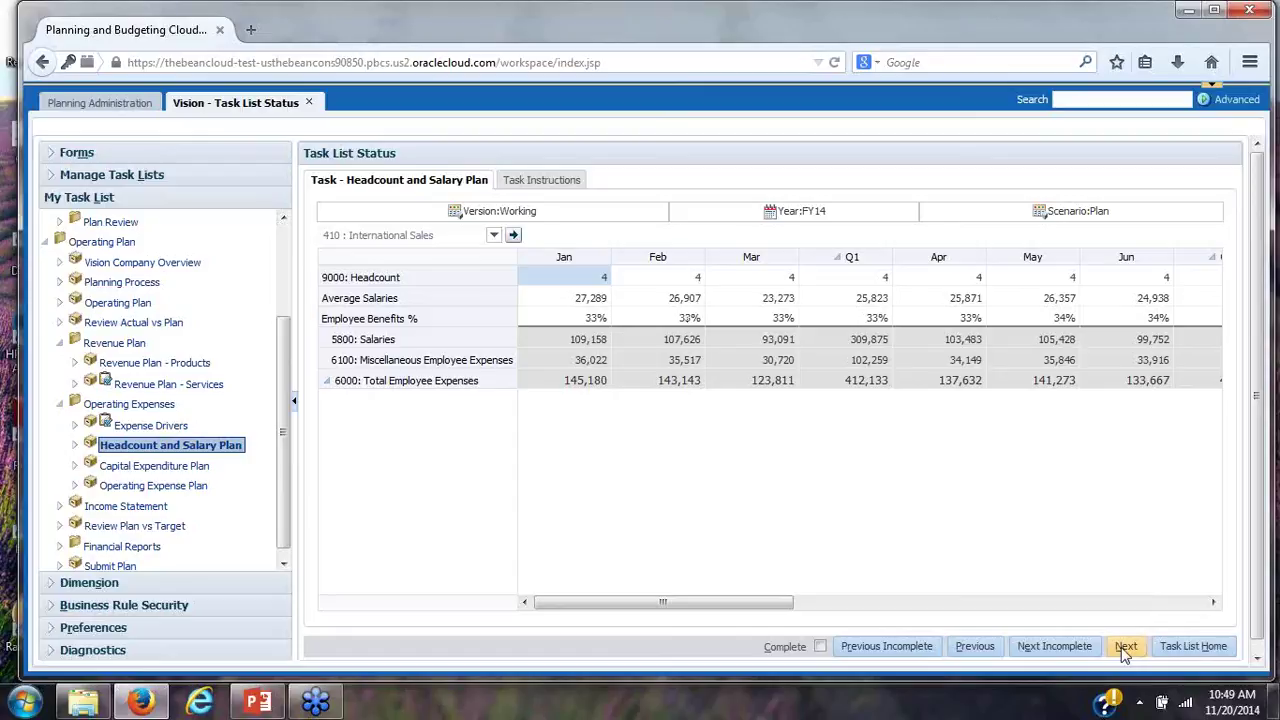
left_click(1126, 647)
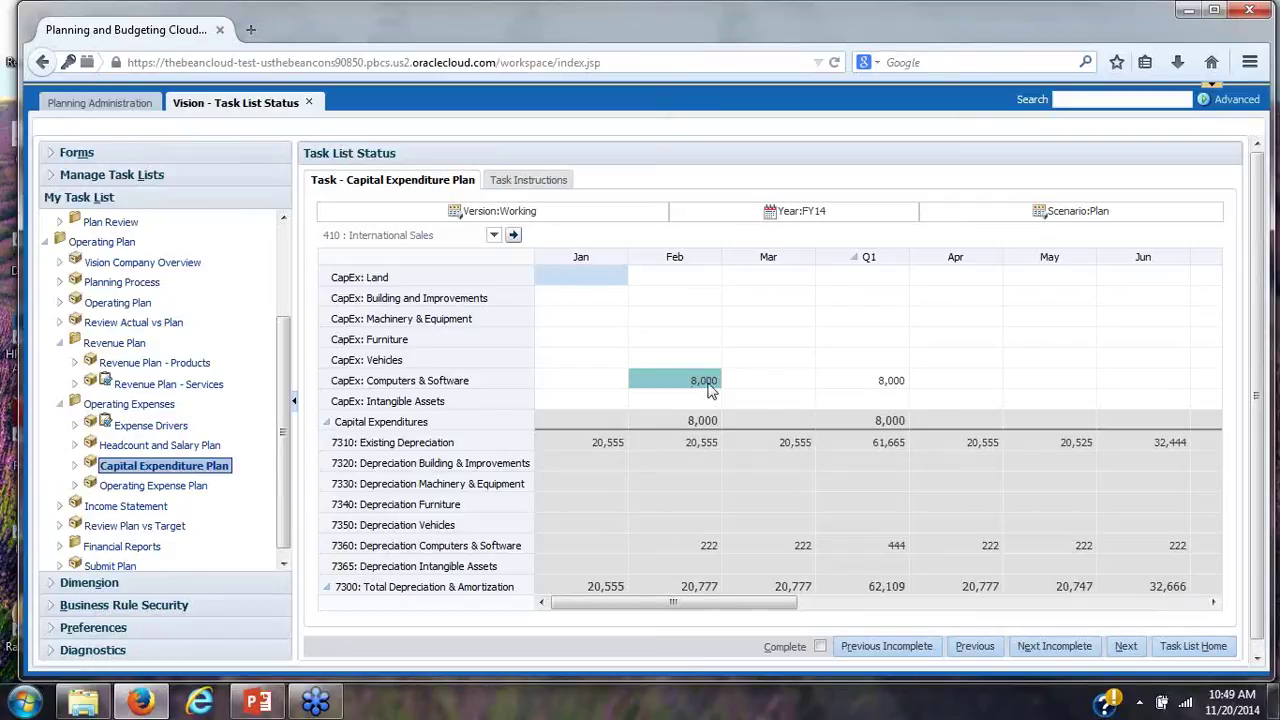
left_click(708, 385)
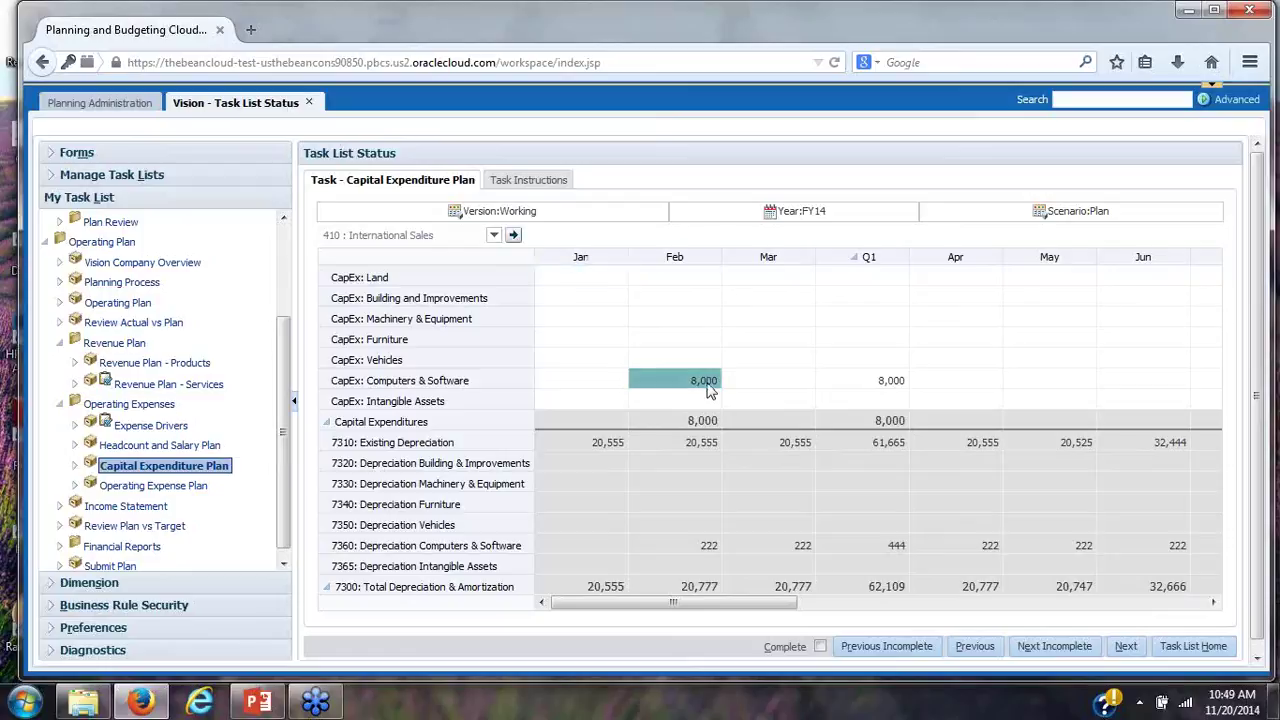
right_click(708, 390)
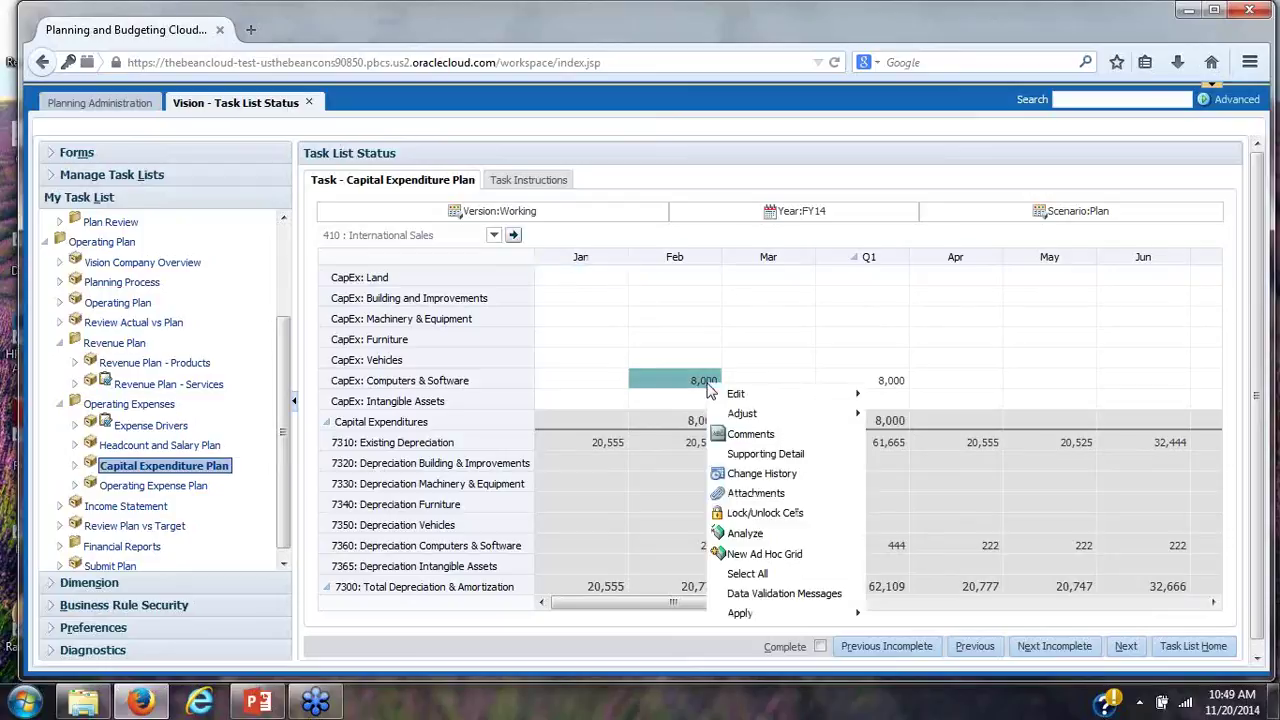
left_click(757, 456)
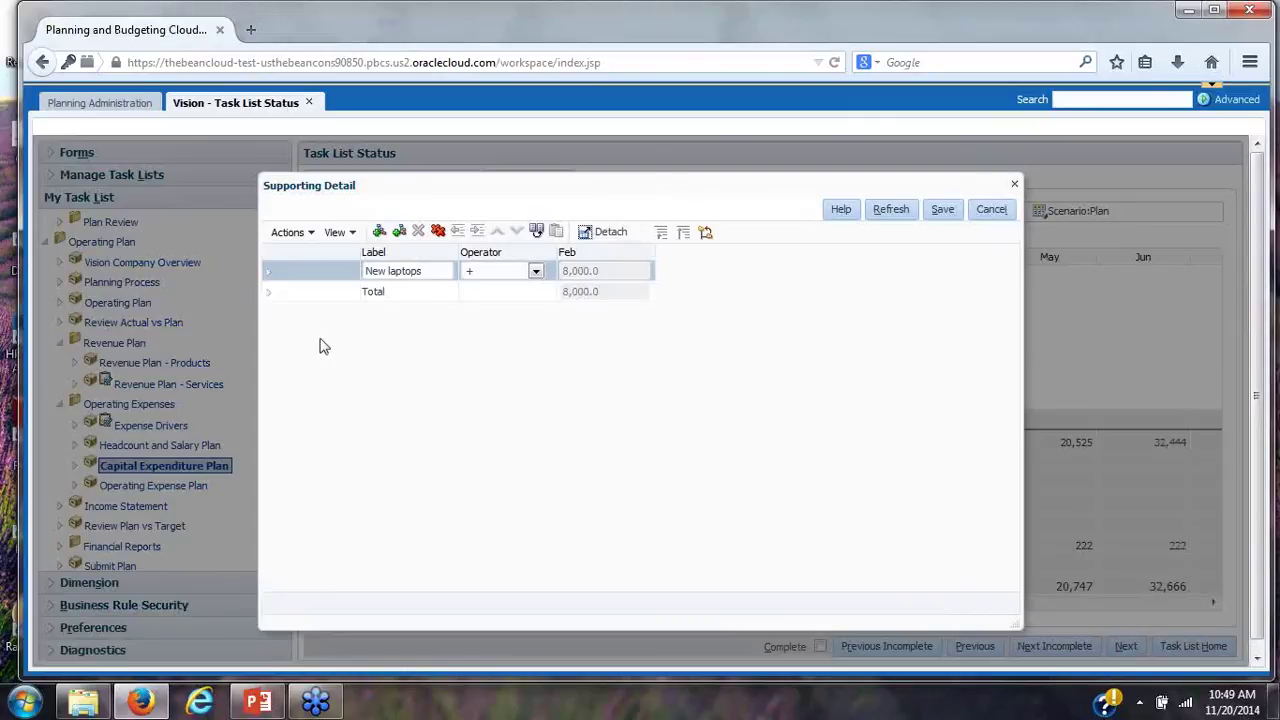
left_click(269, 272)
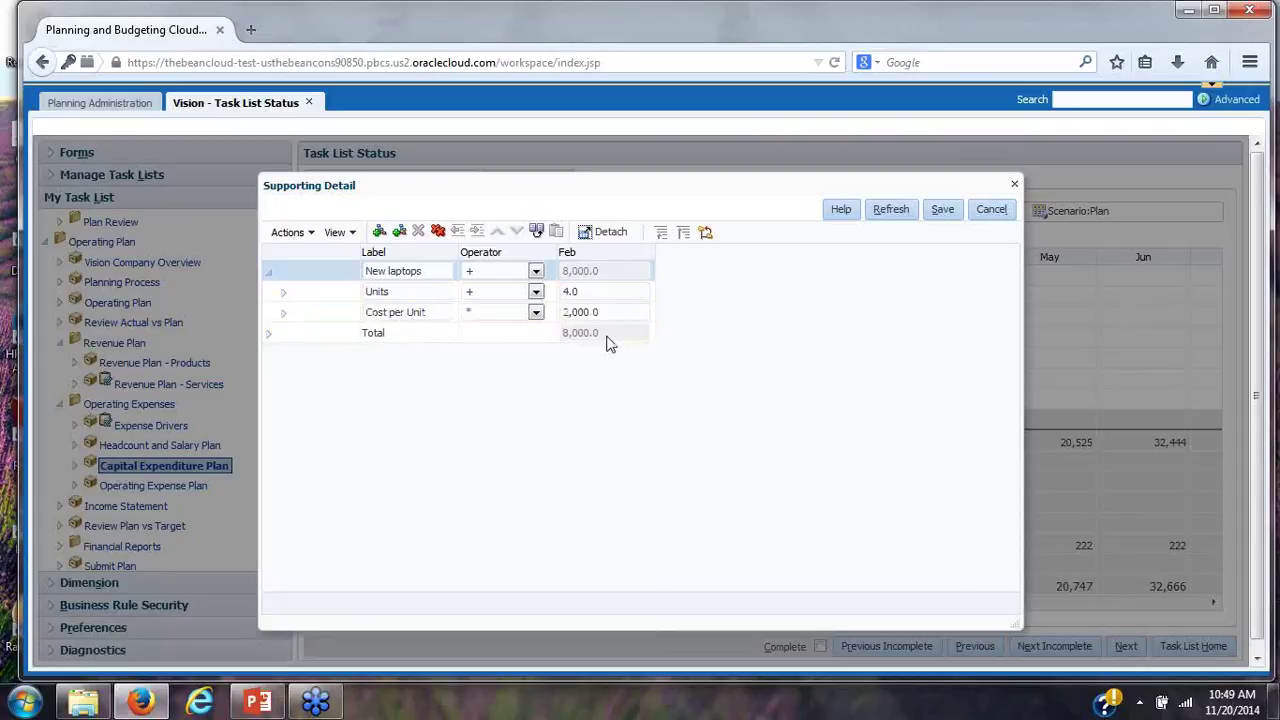
left_click(1012, 186)
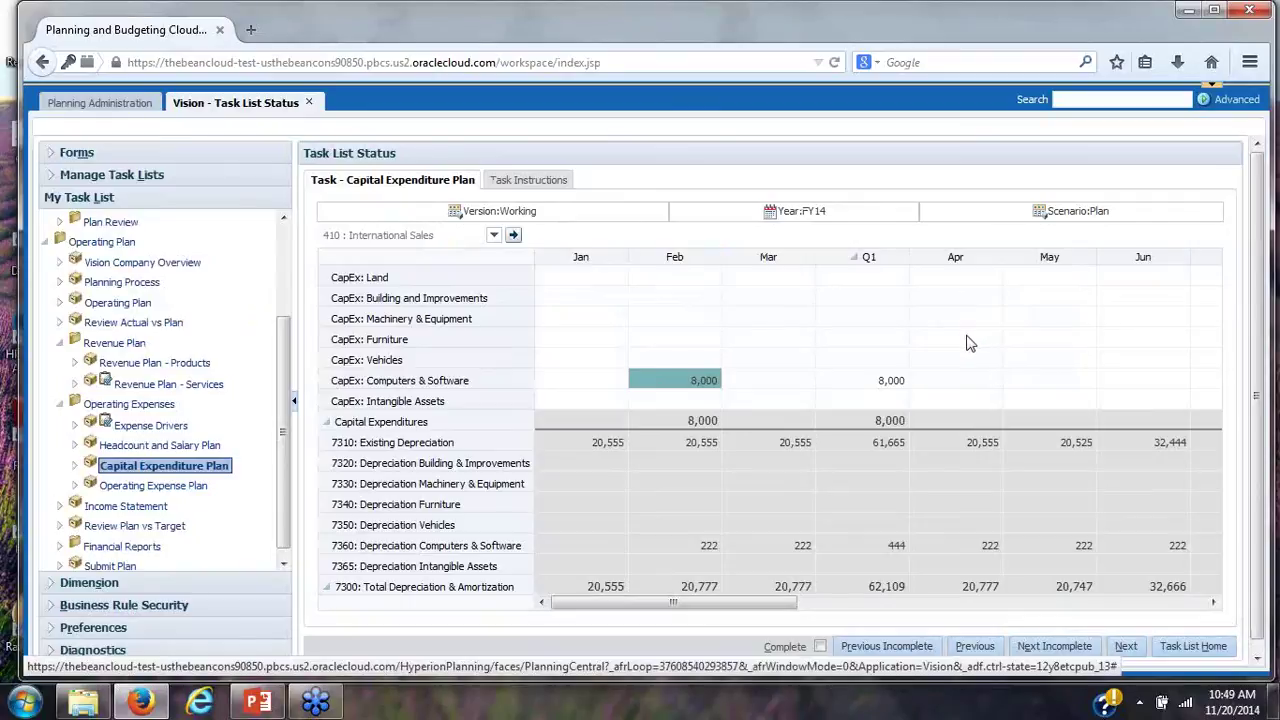
left_click(1126, 647)
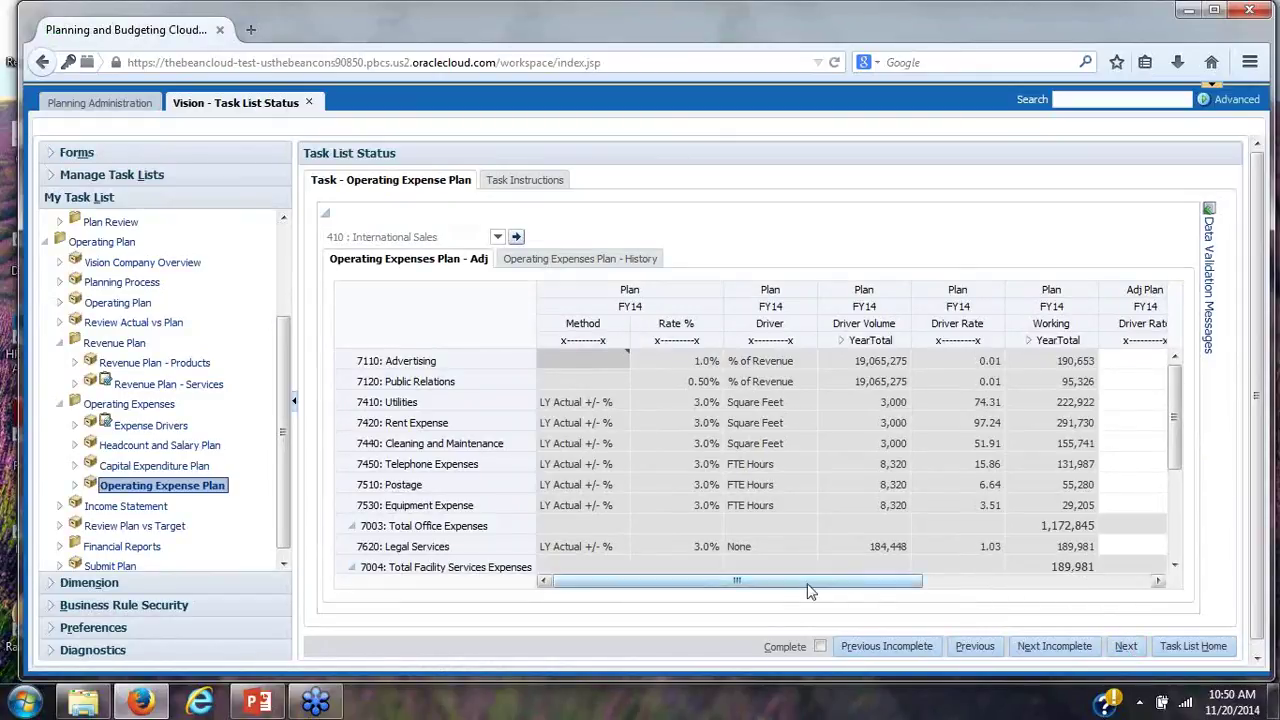
Scroll the Operating Expense Plan grid right, then review and close the Data Validation Messages
left_click_drag(818, 583, 1100, 582)
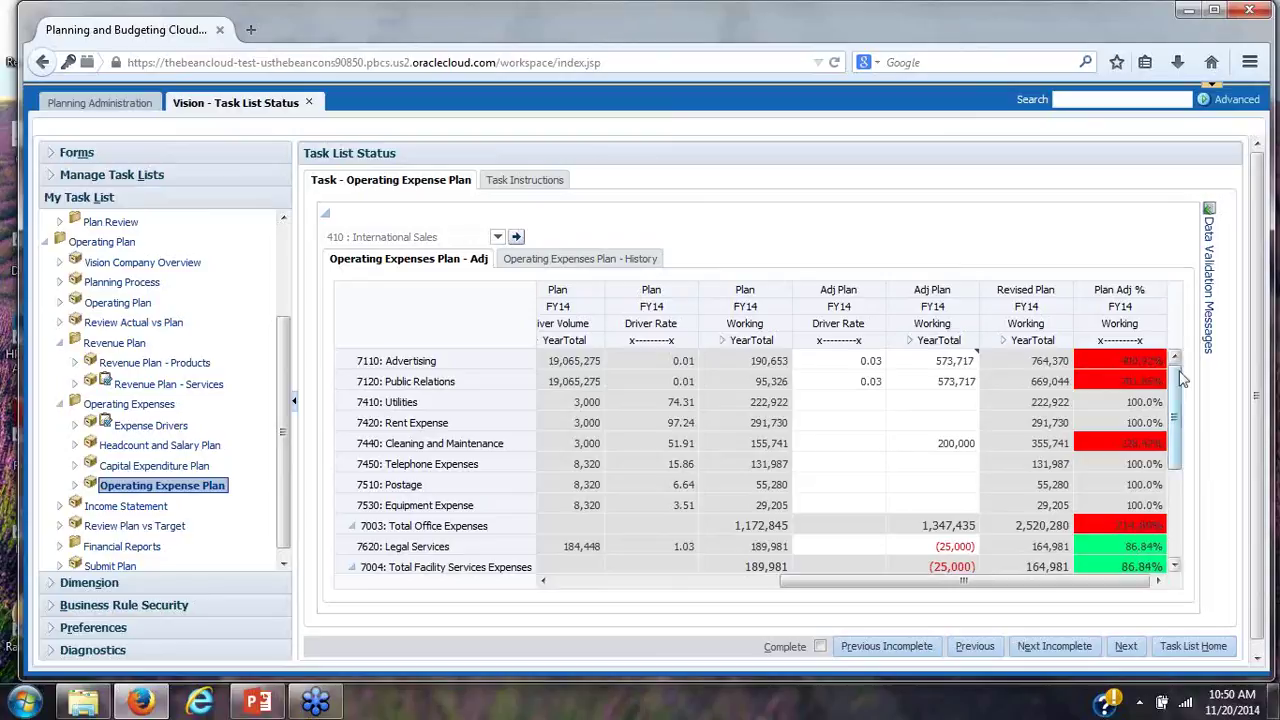
left_click(1211, 320)
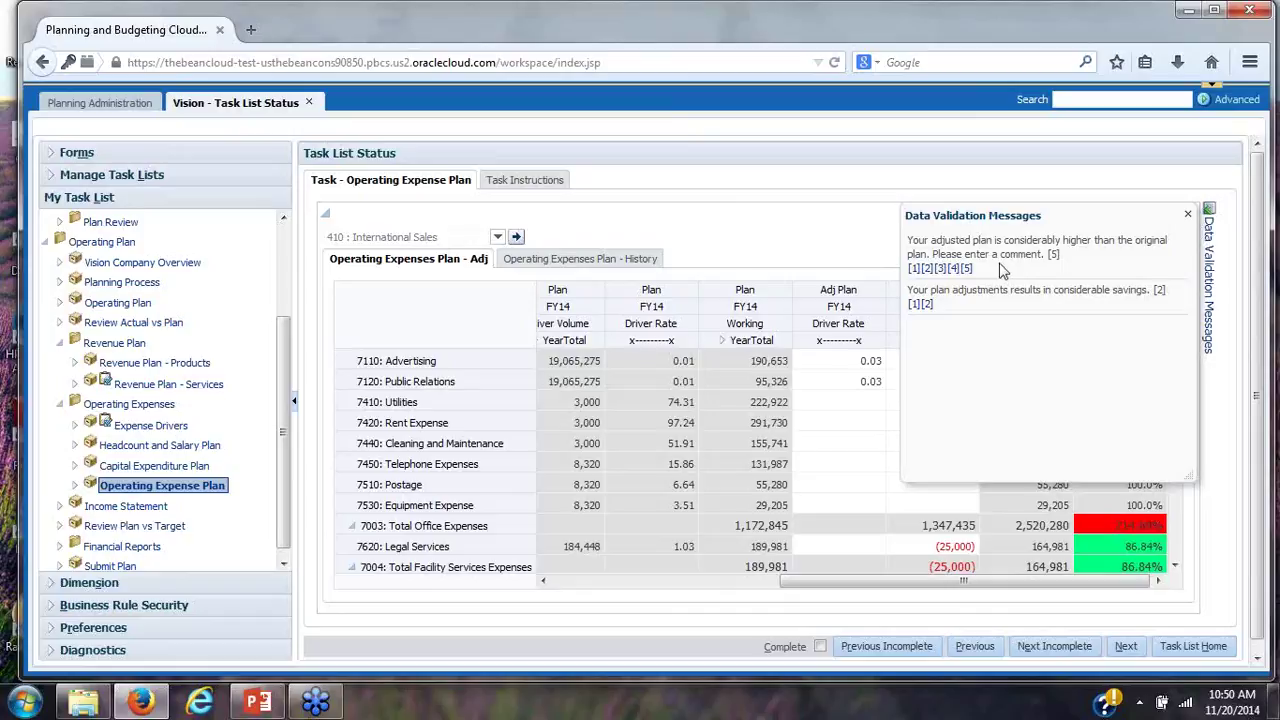
left_click(1188, 216)
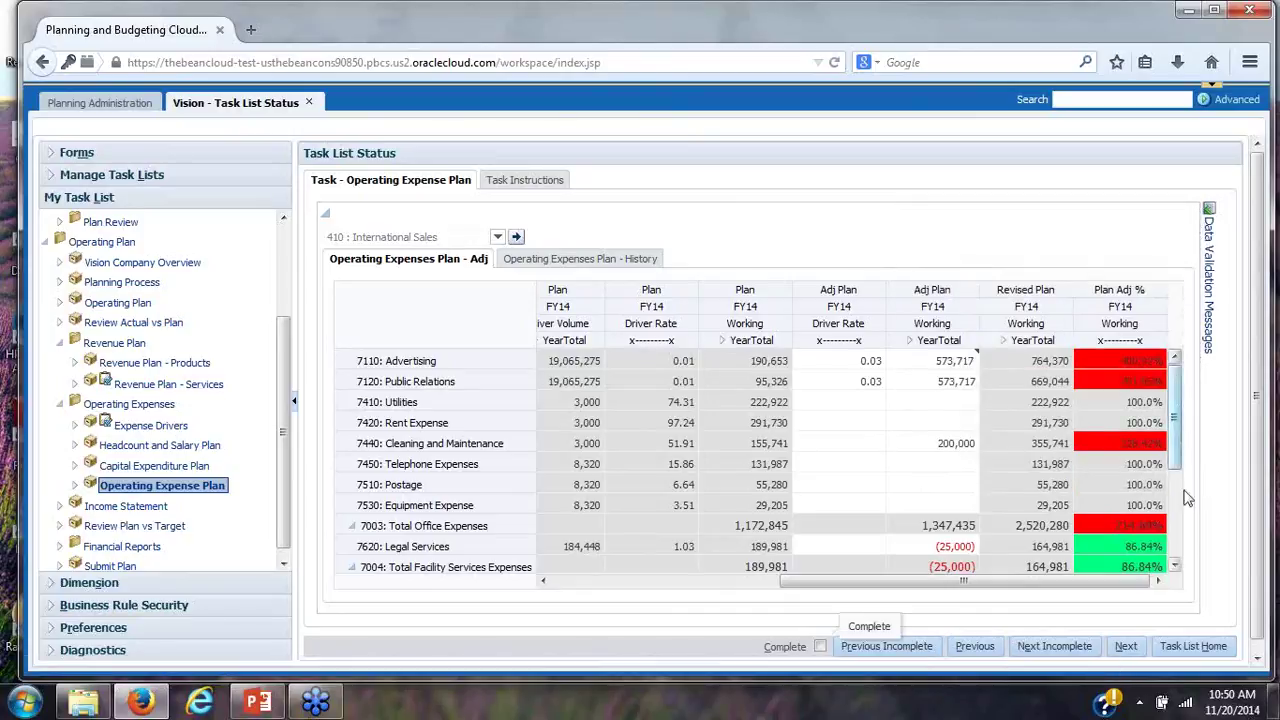
Advance to the Income Statement task and launch Excel 2013 from the Start menu
left_click(1126, 646)
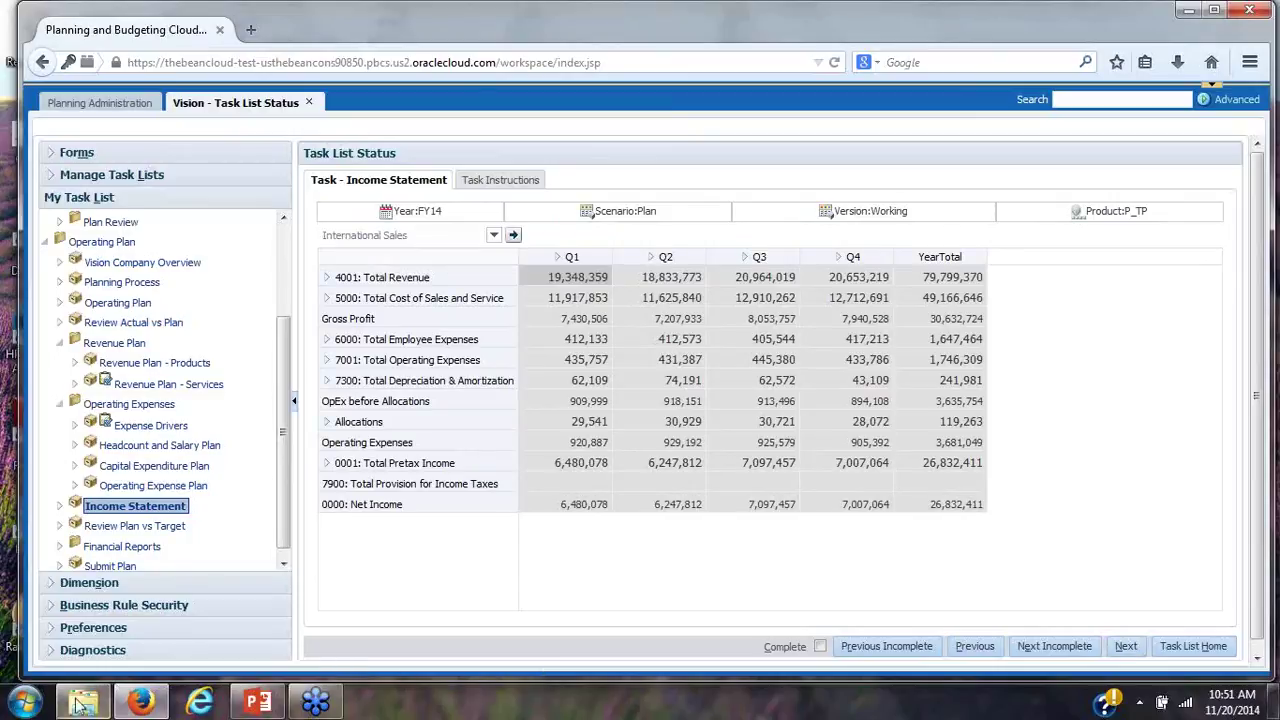
left_click(25, 702)
left_click(61, 306)
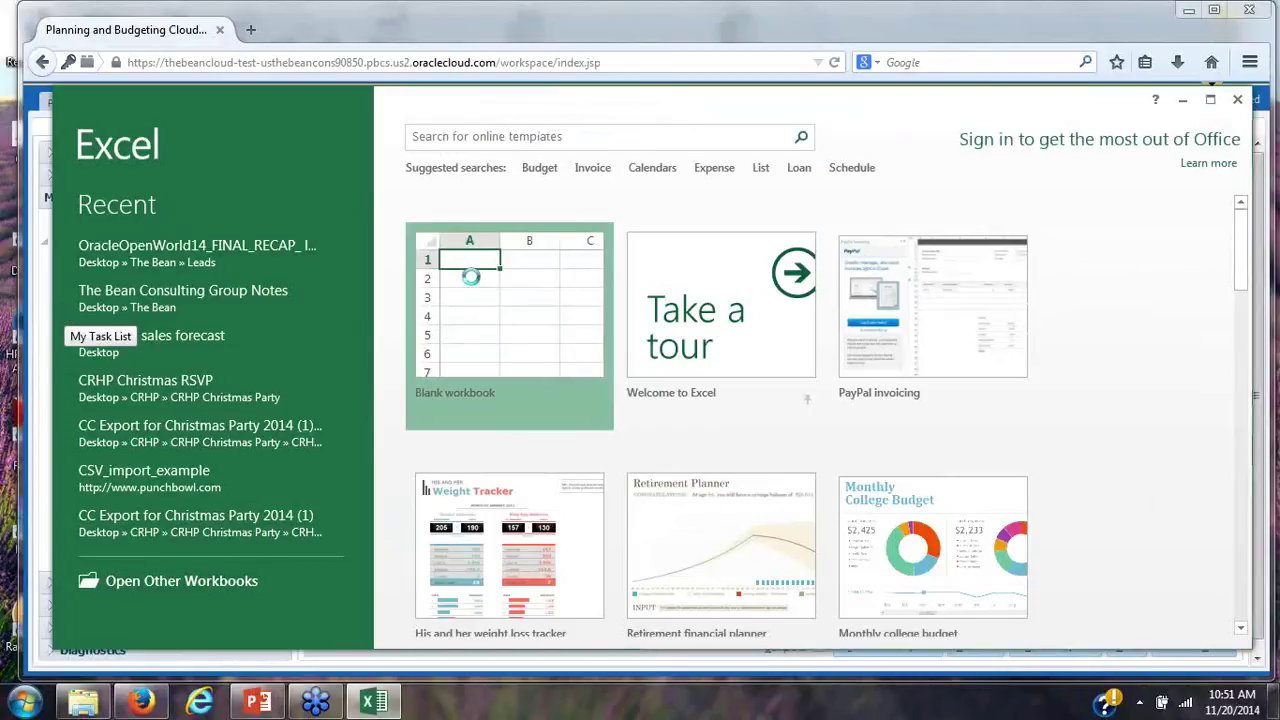
Create a blank Excel workbook and open Shared Connections in the Smart View panel
left_click(471, 277)
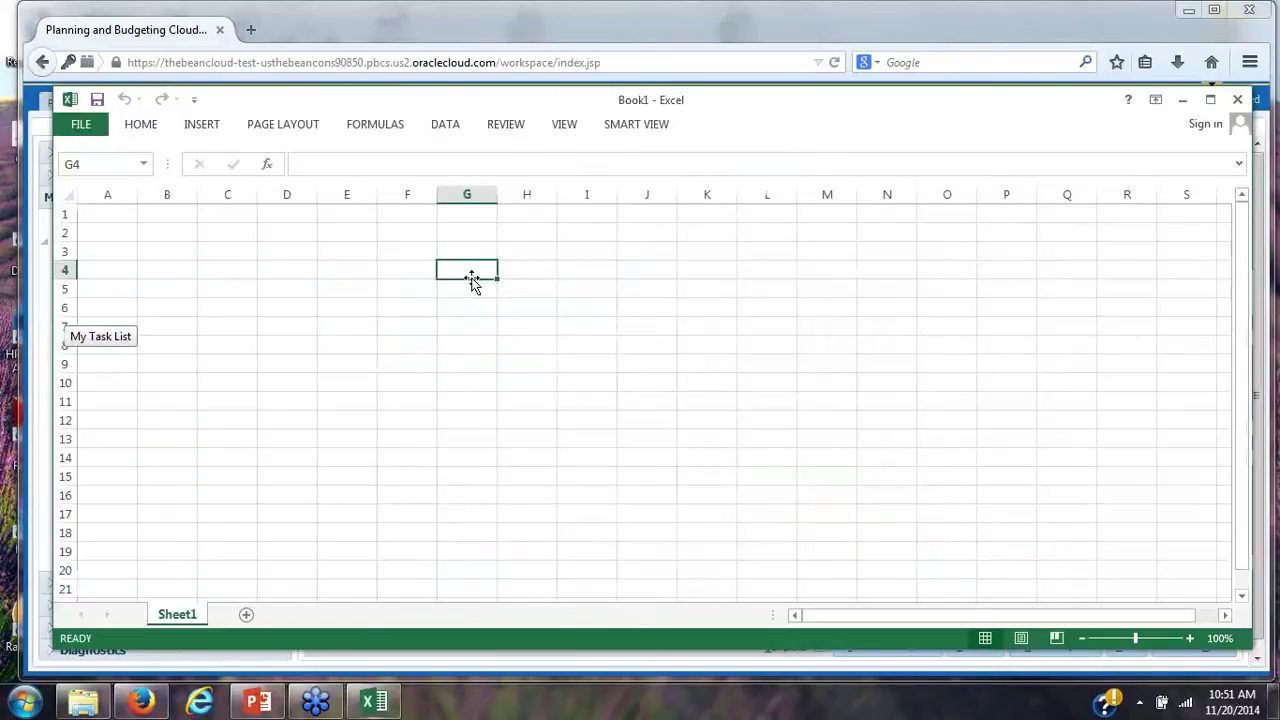
left_click(631, 124)
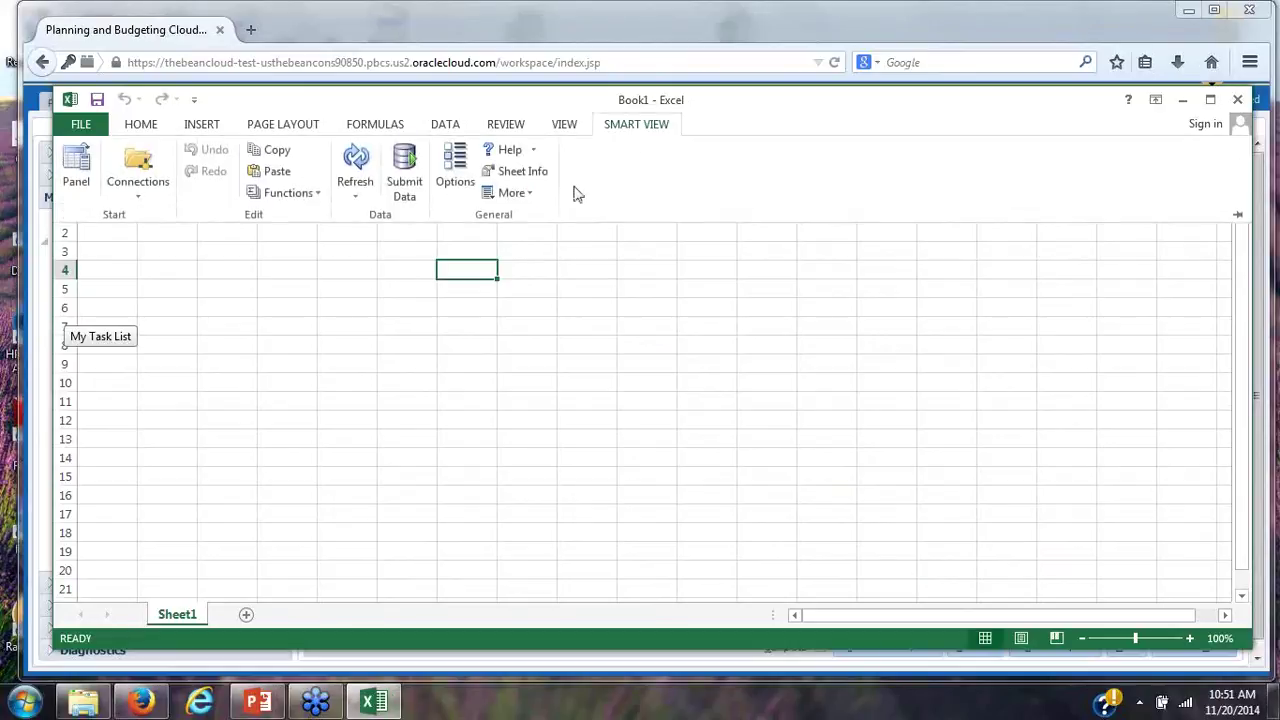
left_click(77, 186)
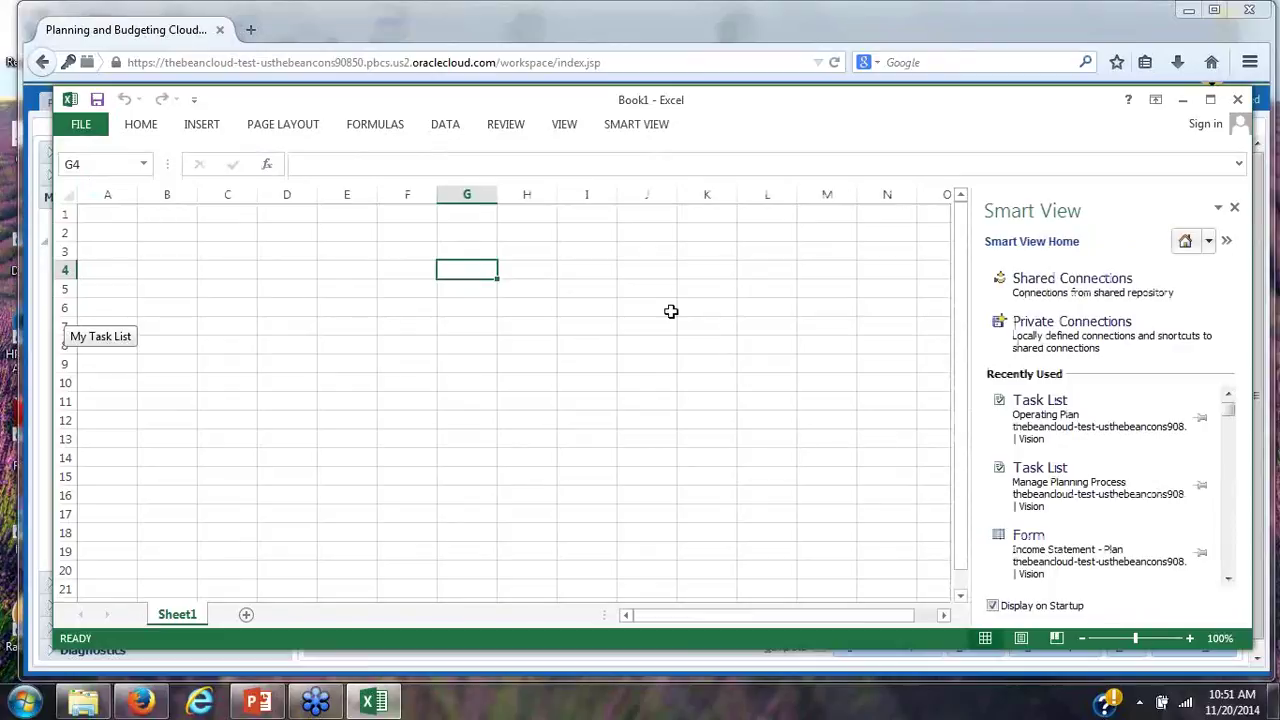
left_click(1075, 290)
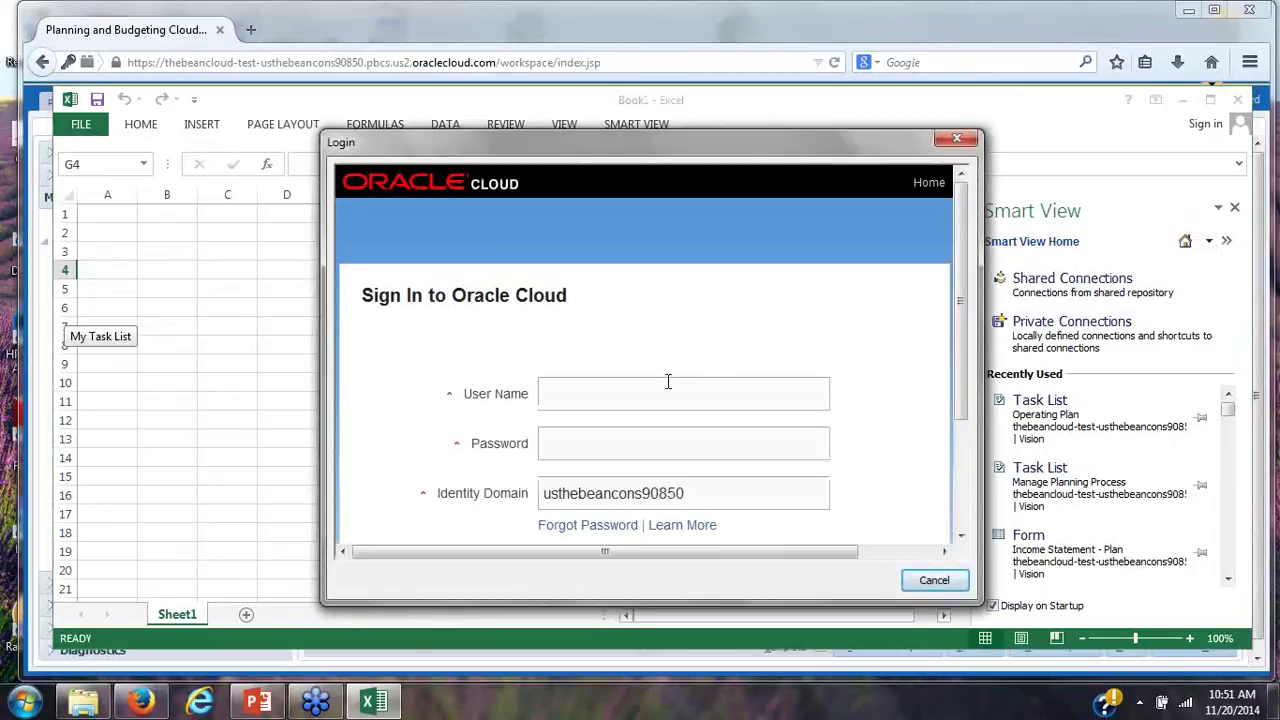
Sign in to Oracle Cloud with the user's e-mail and password to reach Shared Connections
left_click(656, 392)
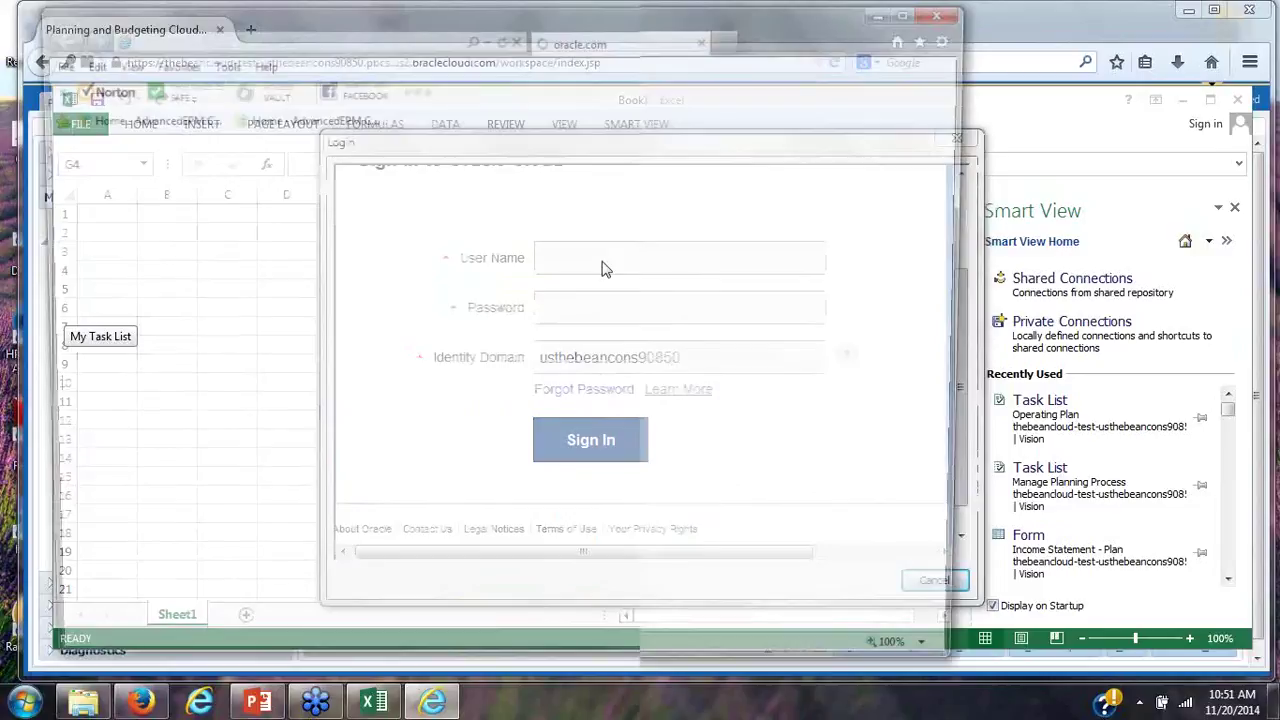
left_click(953, 14)
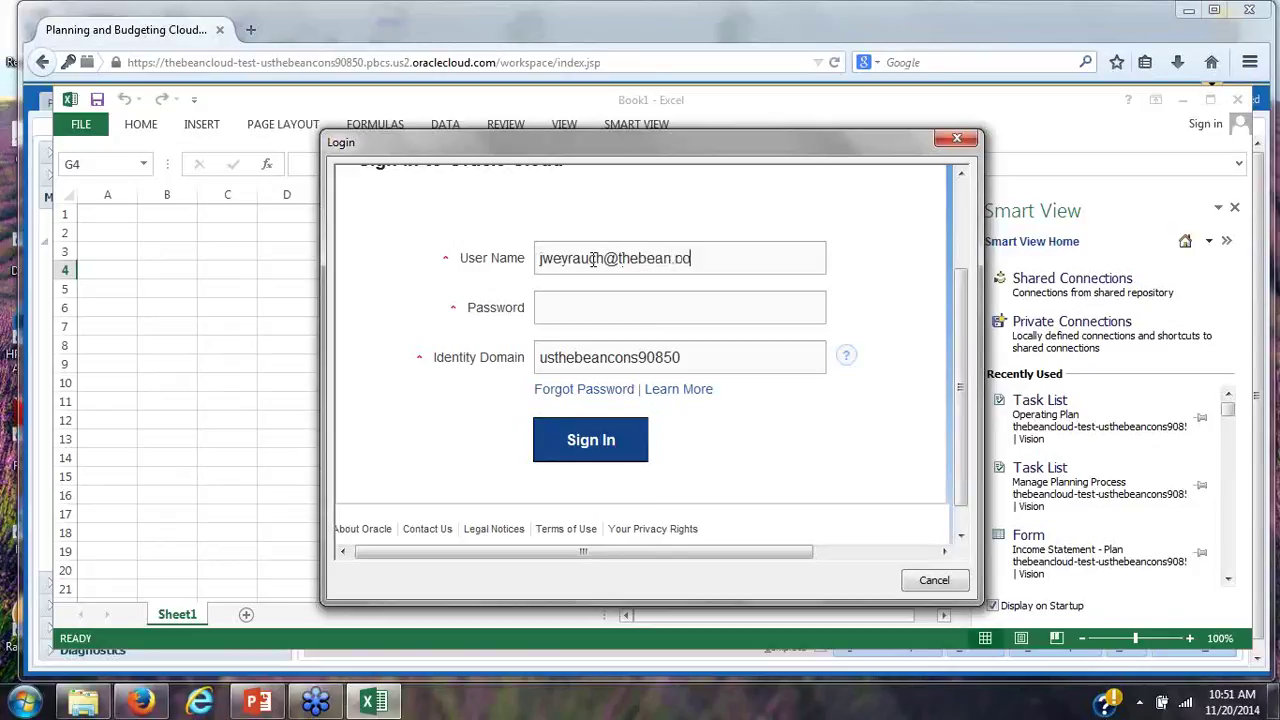
key("Tab")
type("*********")
left_click(575, 445)
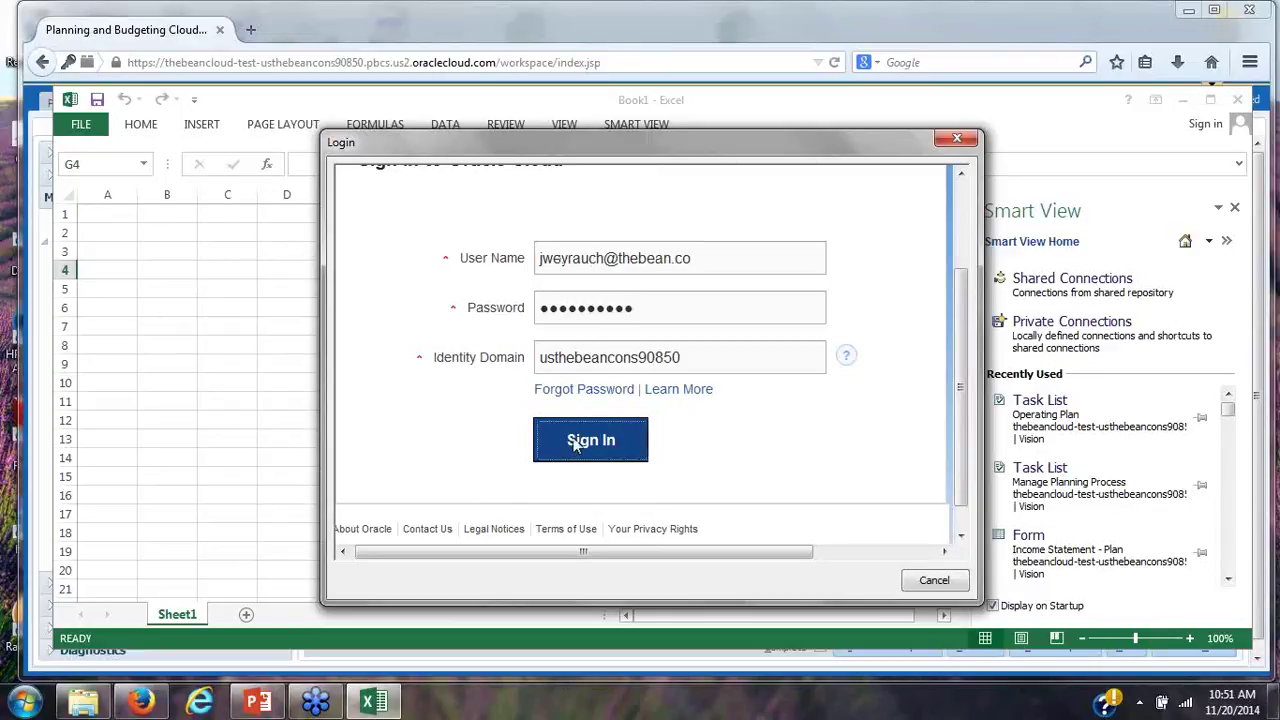
left_click(1066, 279)
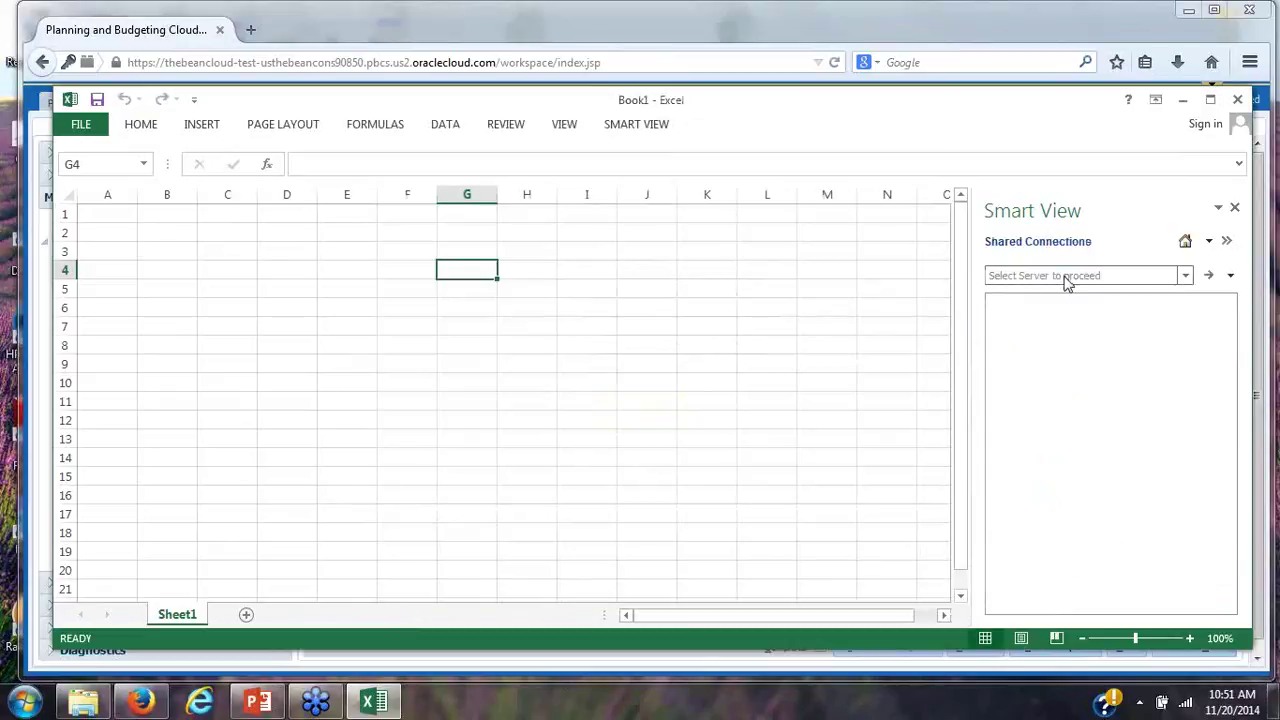
Connect to Oracle Hyperion Planning, Fusion Edition and open Vision's Operating Plan task list
left_click(1186, 277)
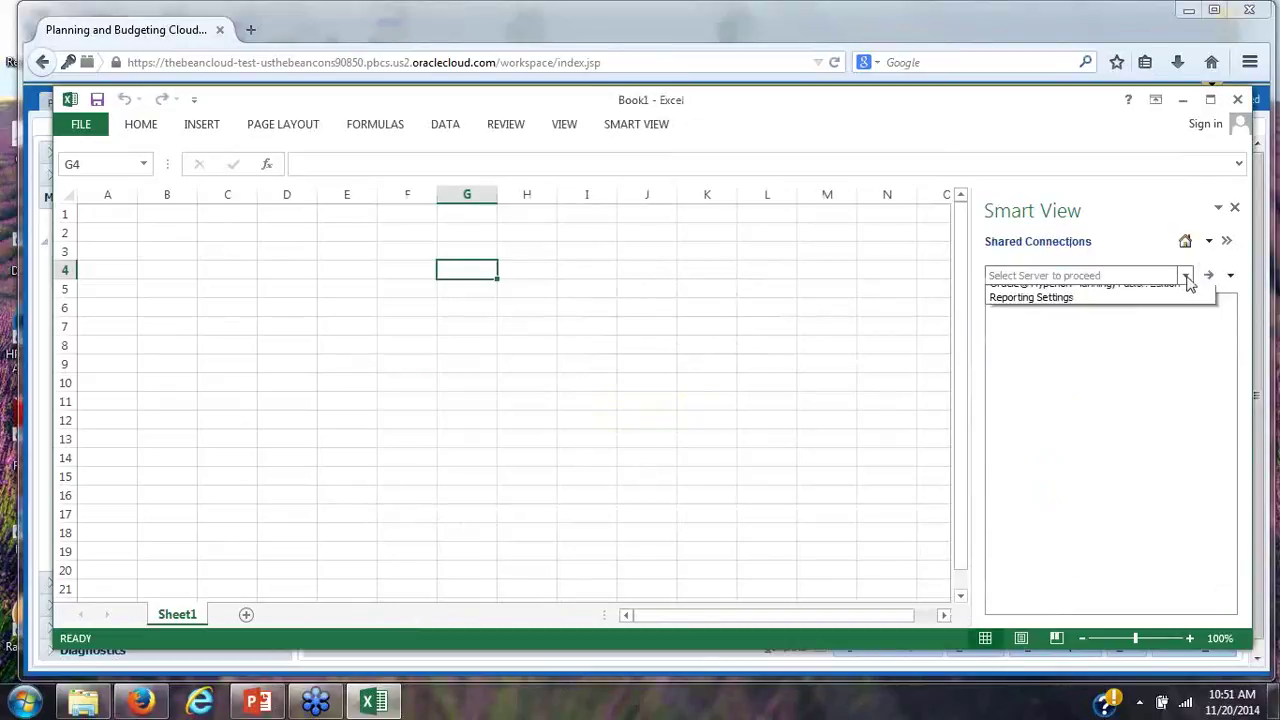
left_click(1160, 293)
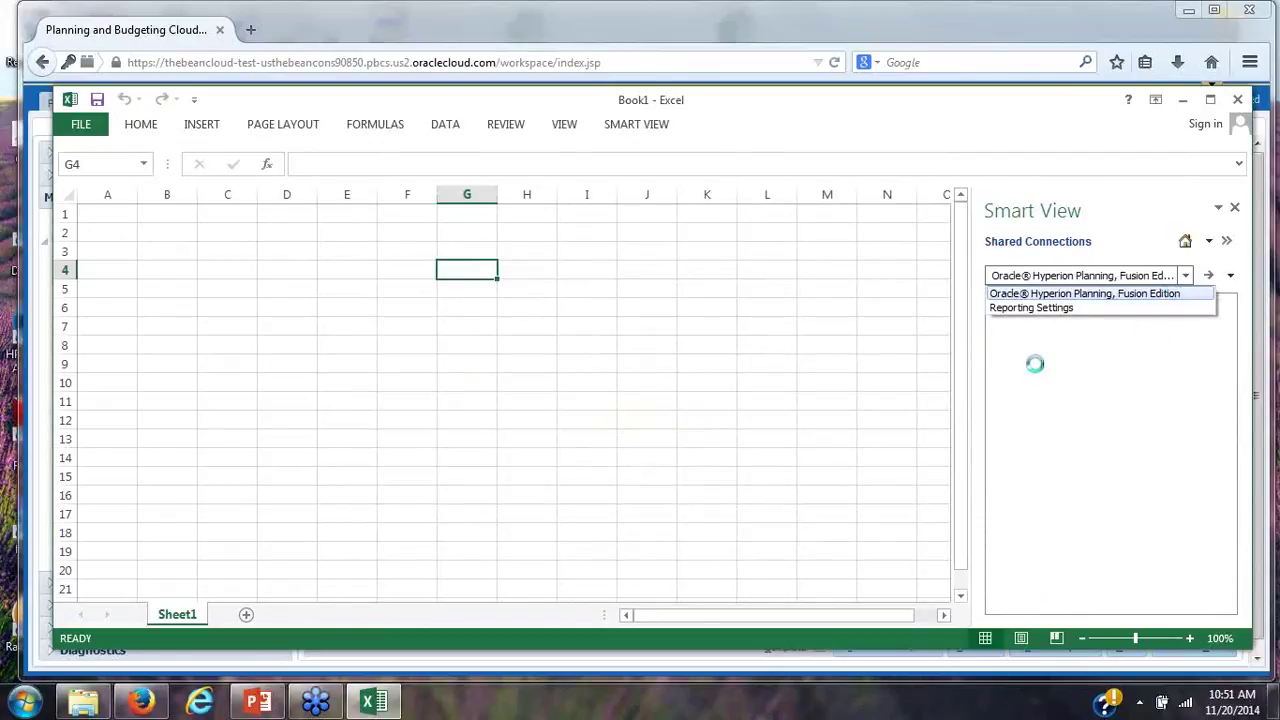
left_click(996, 302)
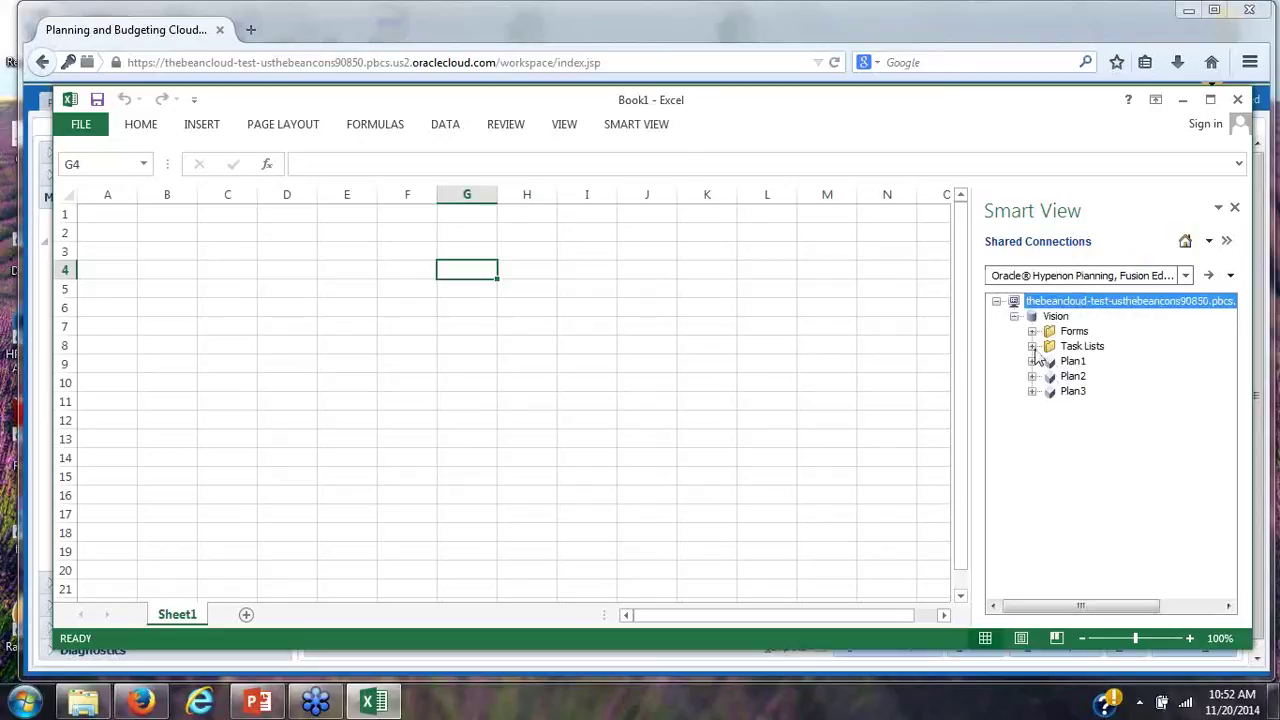
left_click(1032, 331)
left_click(1031, 391)
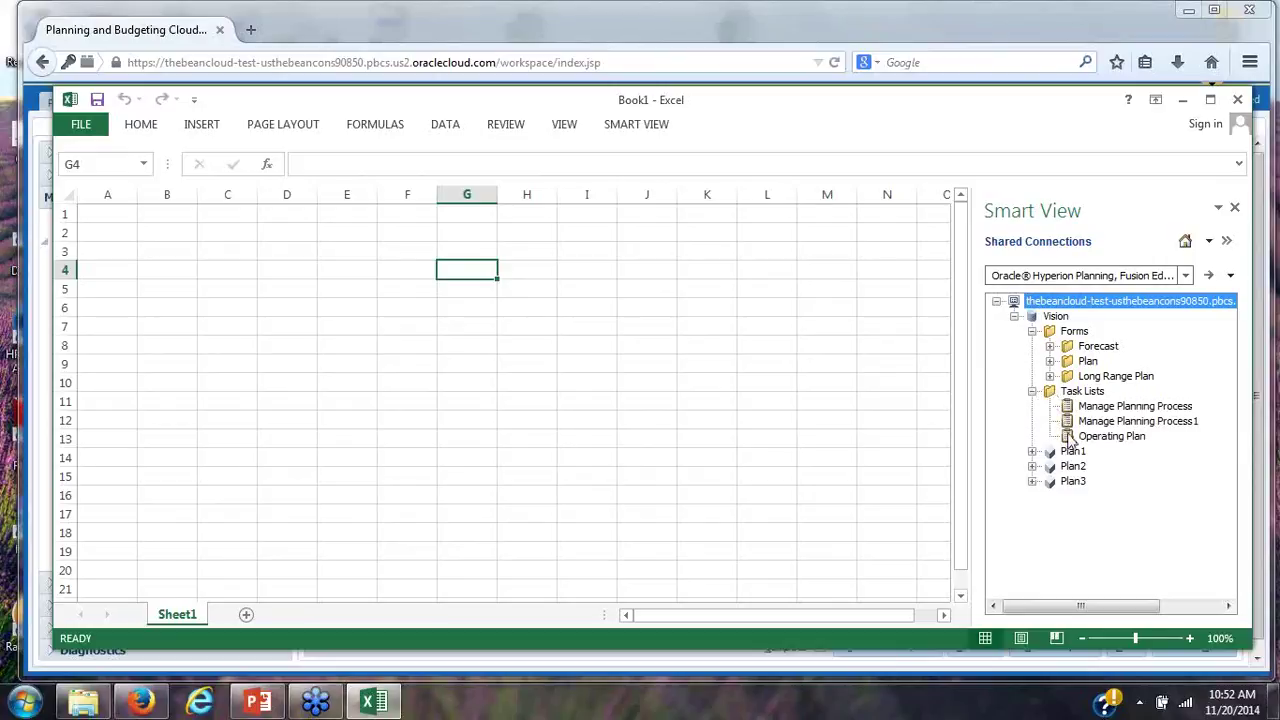
left_click(1071, 440)
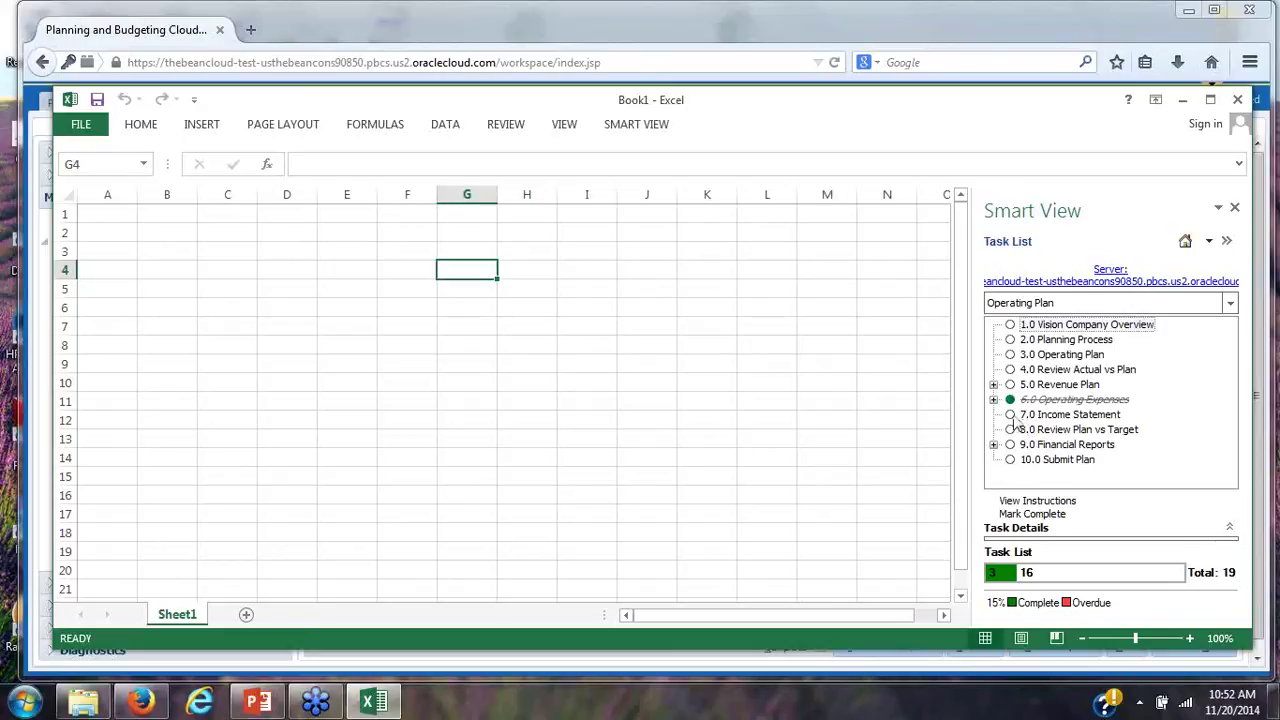
Load the 7.0 Income Statement form into Book1 and refresh its plan data
left_click(1040, 416)
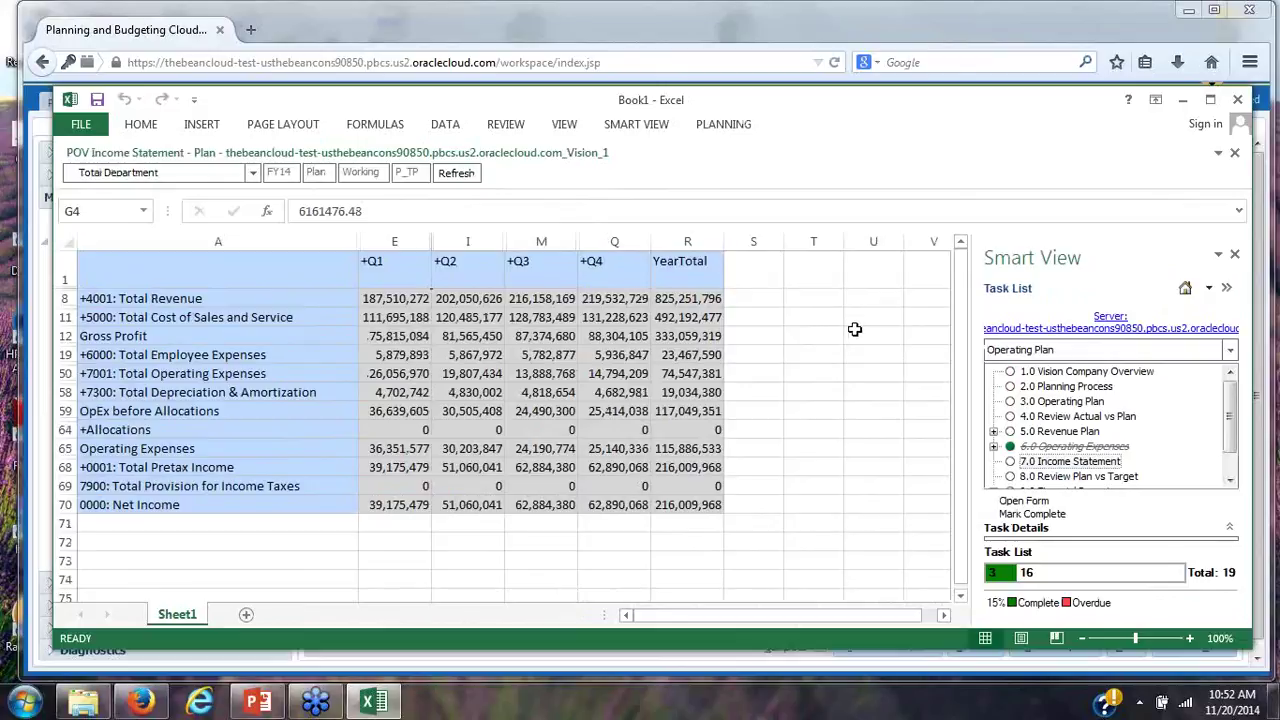
left_click(640, 128)
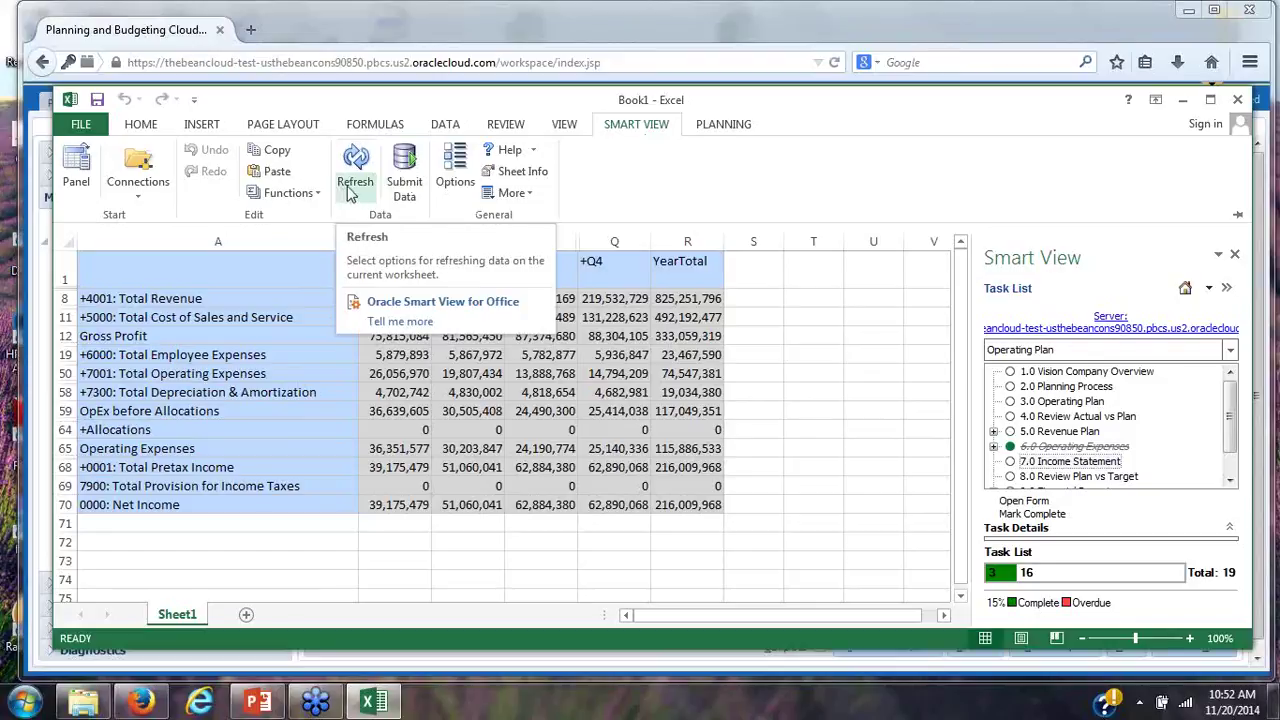
left_click(352, 180)
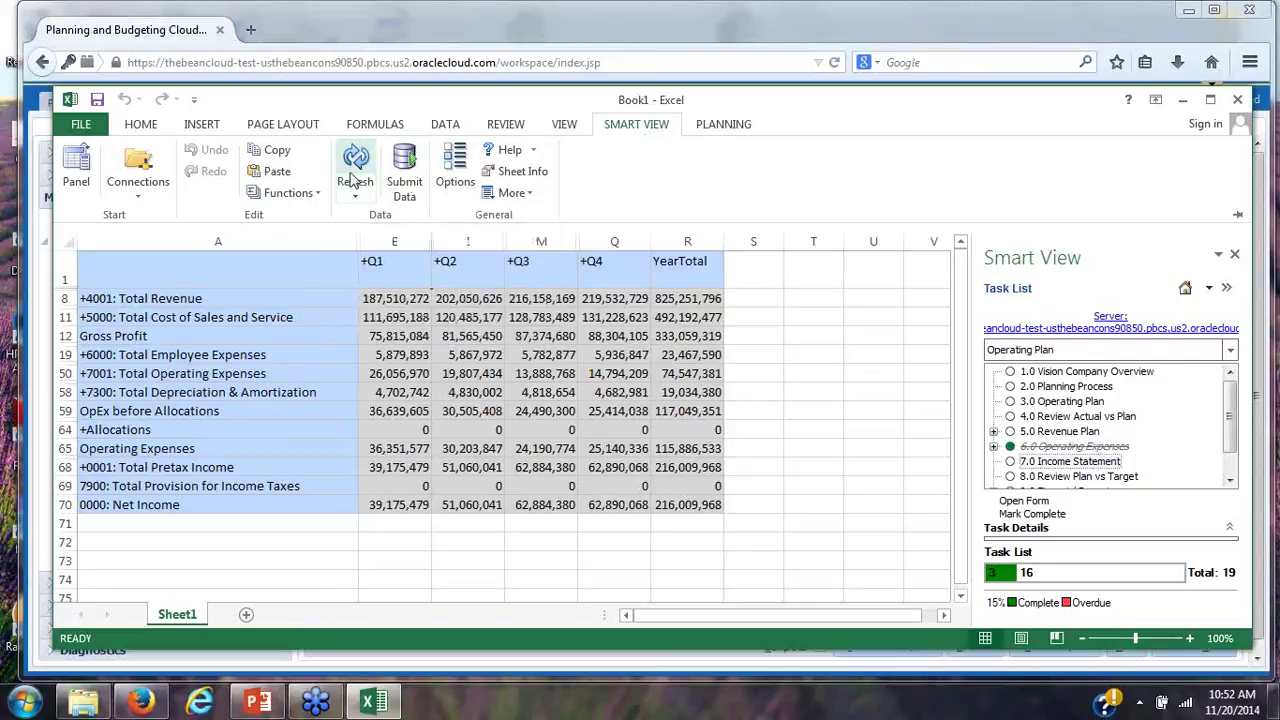
left_click(354, 178)
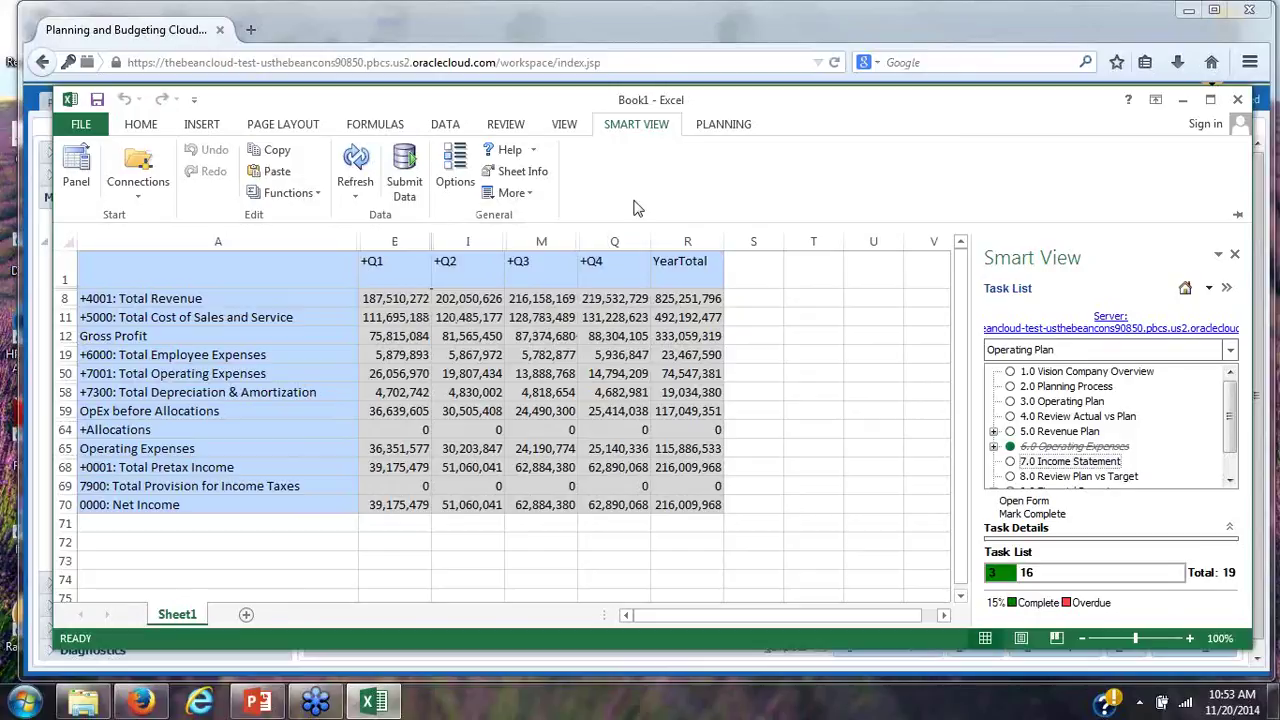
Collapse the Smart View ribbon and close Excel
left_click(899, 115)
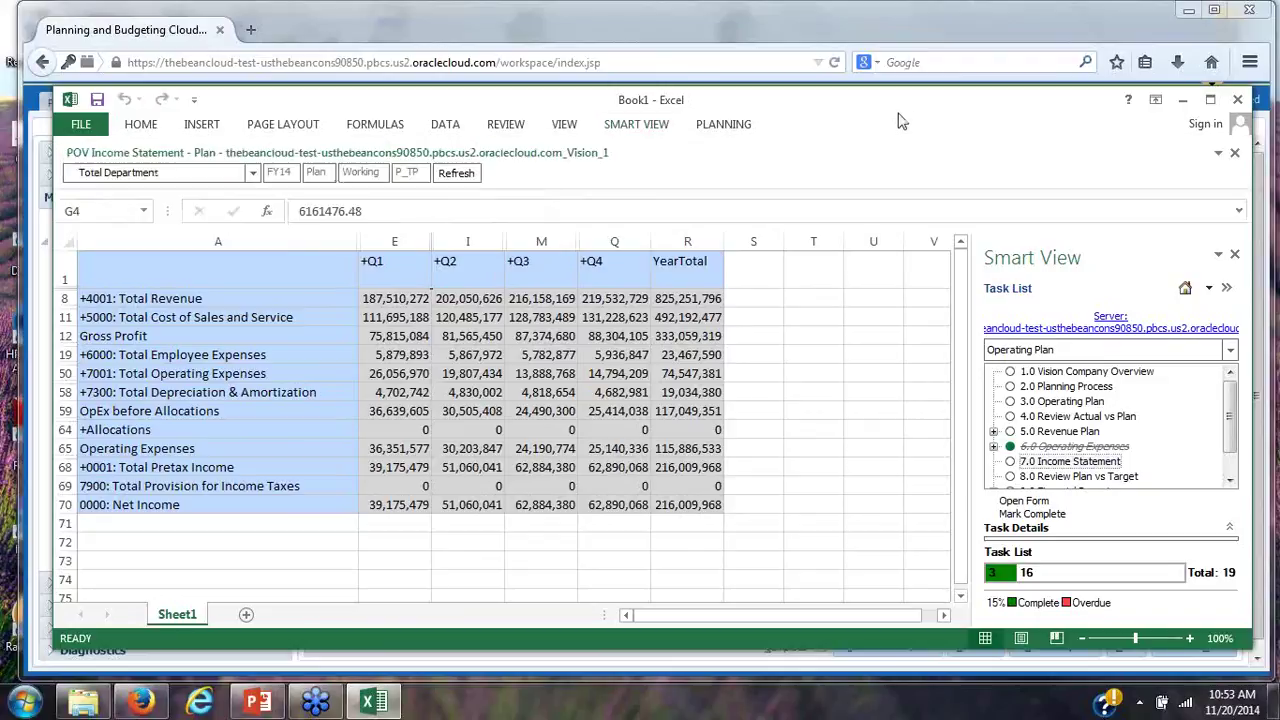
left_click_drag(899, 114, 882, 114)
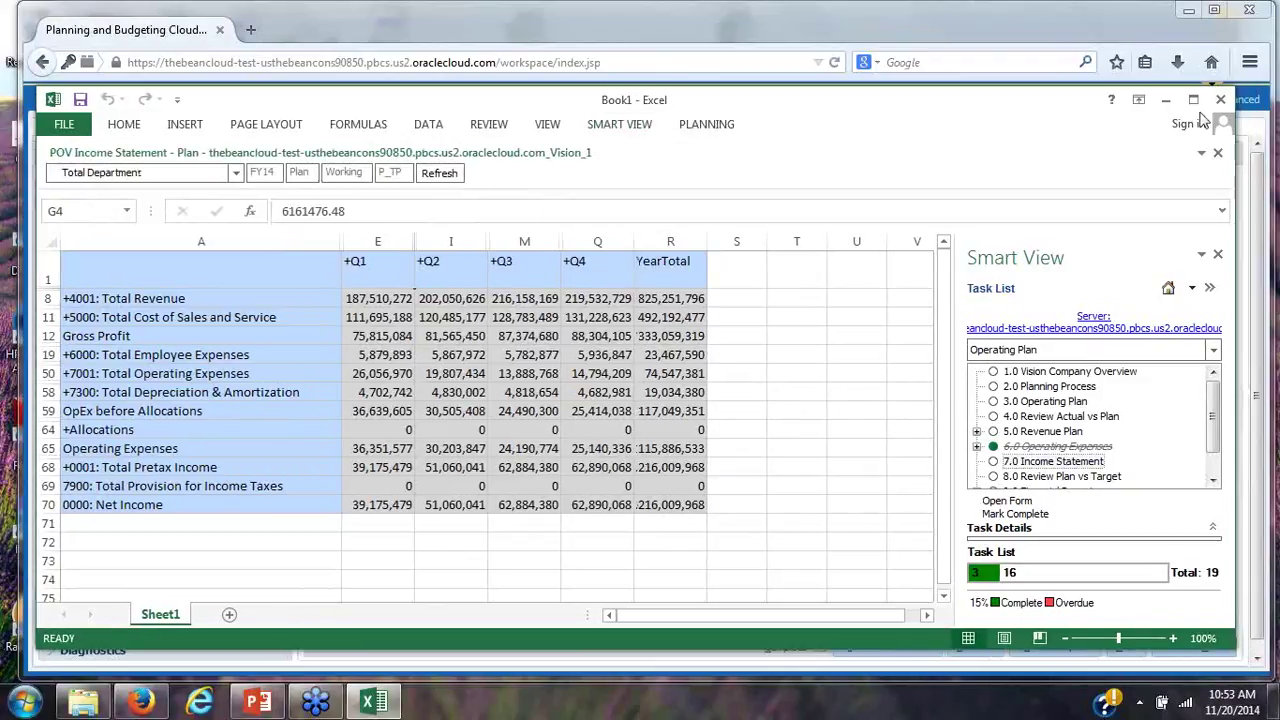
left_click(1221, 104)
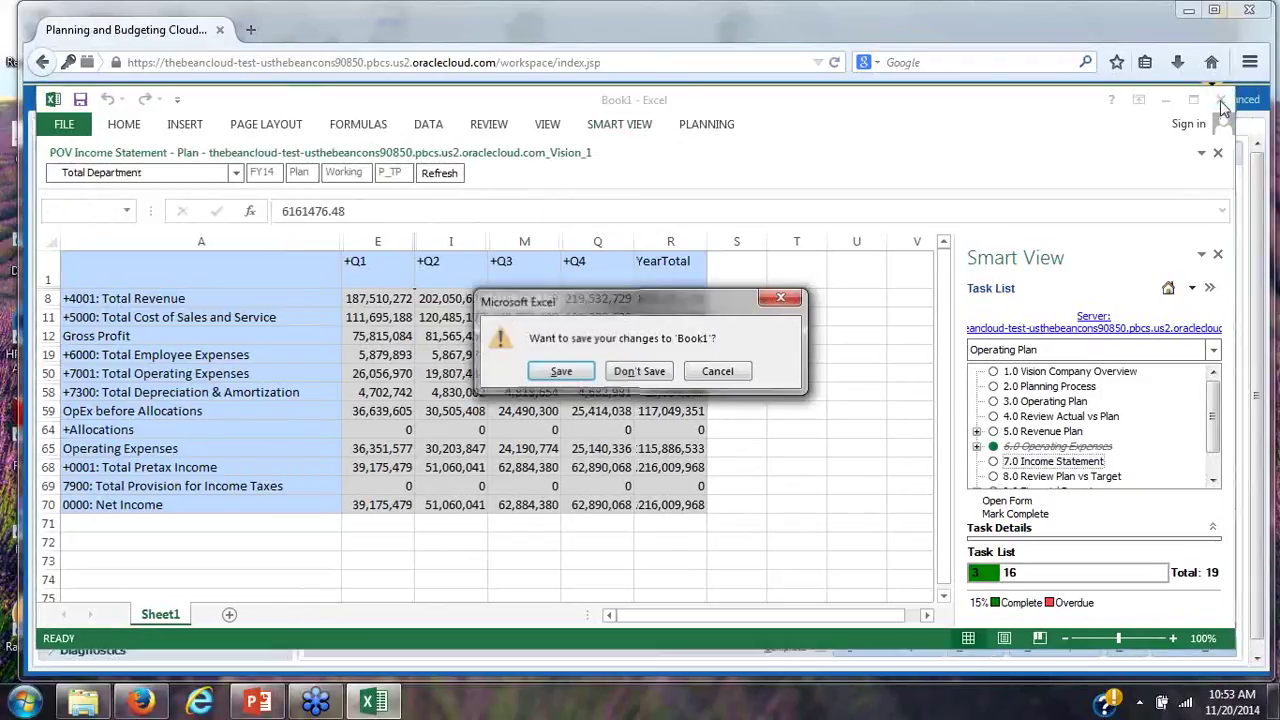
Discard Book1 without saving and advance to the Review Plan vs Target task
left_click(645, 373)
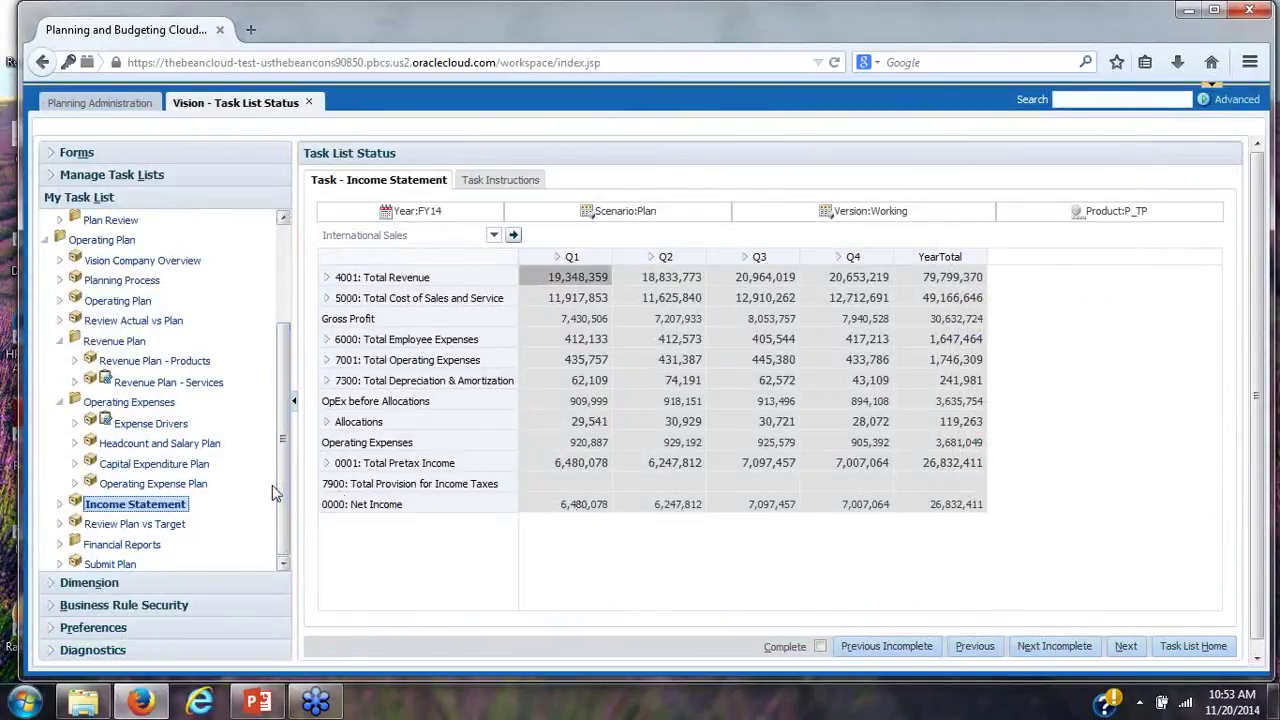
left_click(1134, 652)
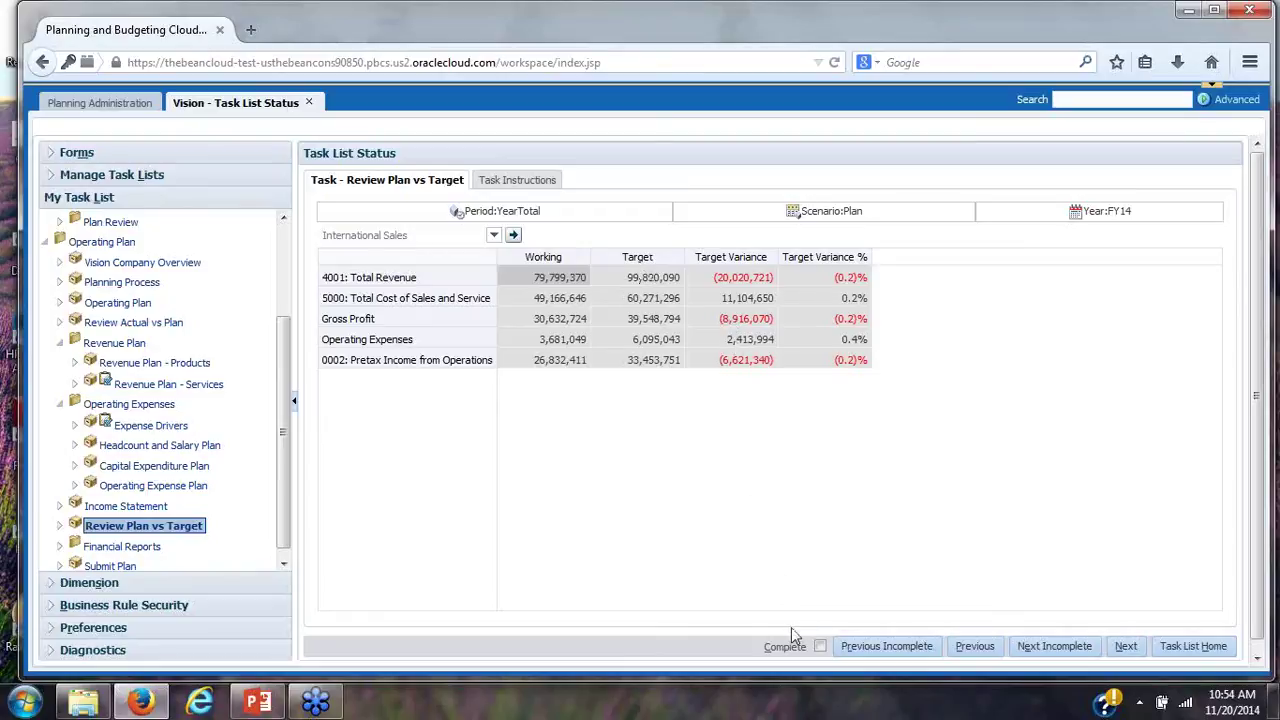
Expand Financial Reports and open the Income Statement - Act vs Plan report
scroll(280, 540, "down", 1)
left_click(146, 552)
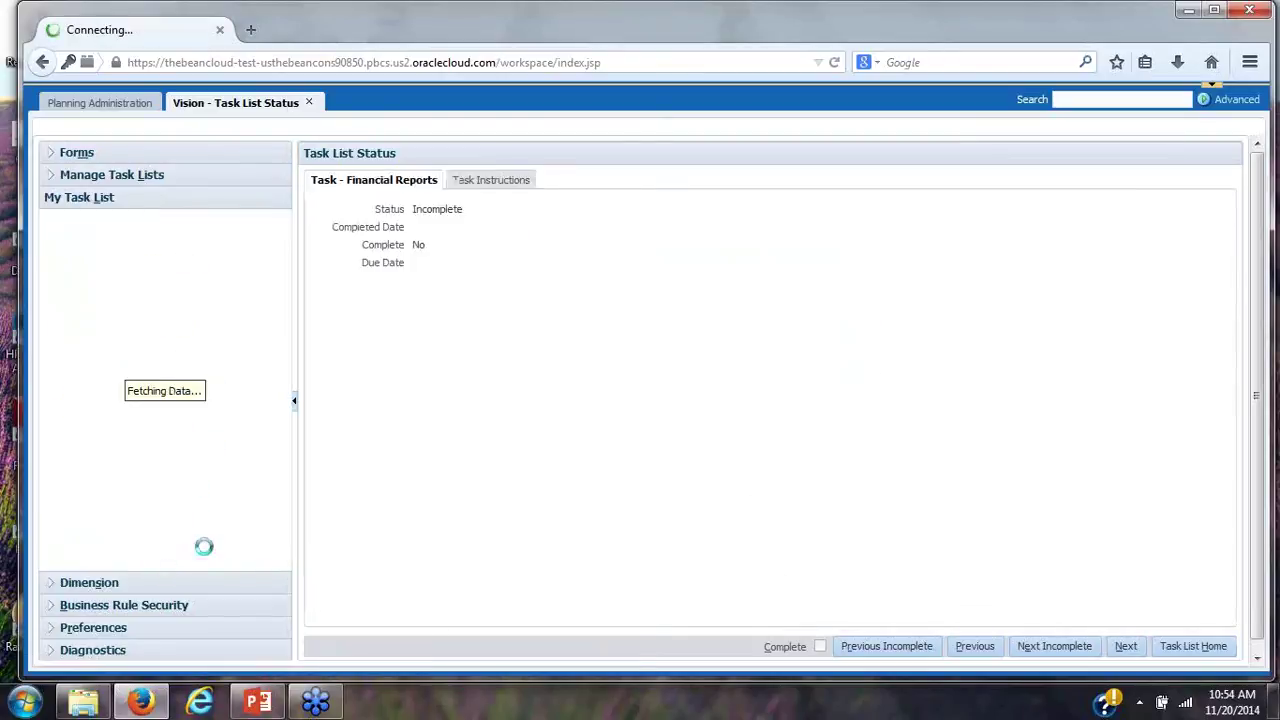
left_click_drag(279, 490, 276, 507)
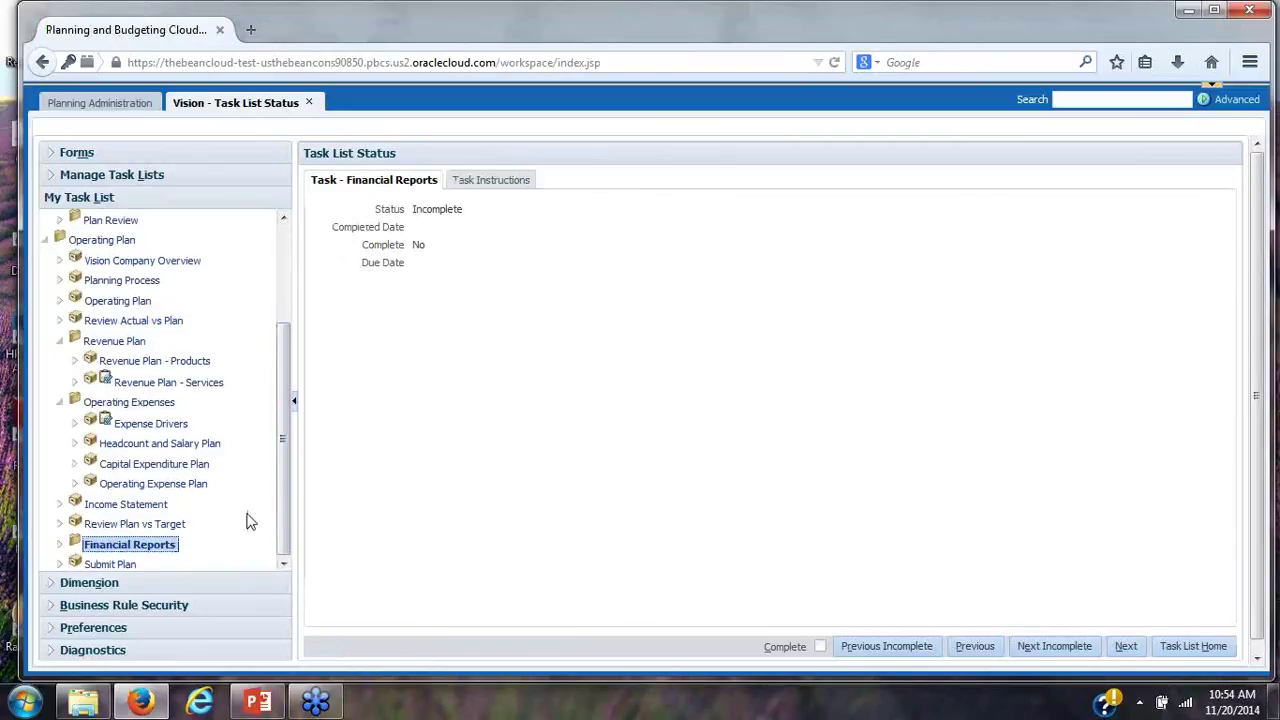
left_click(62, 549)
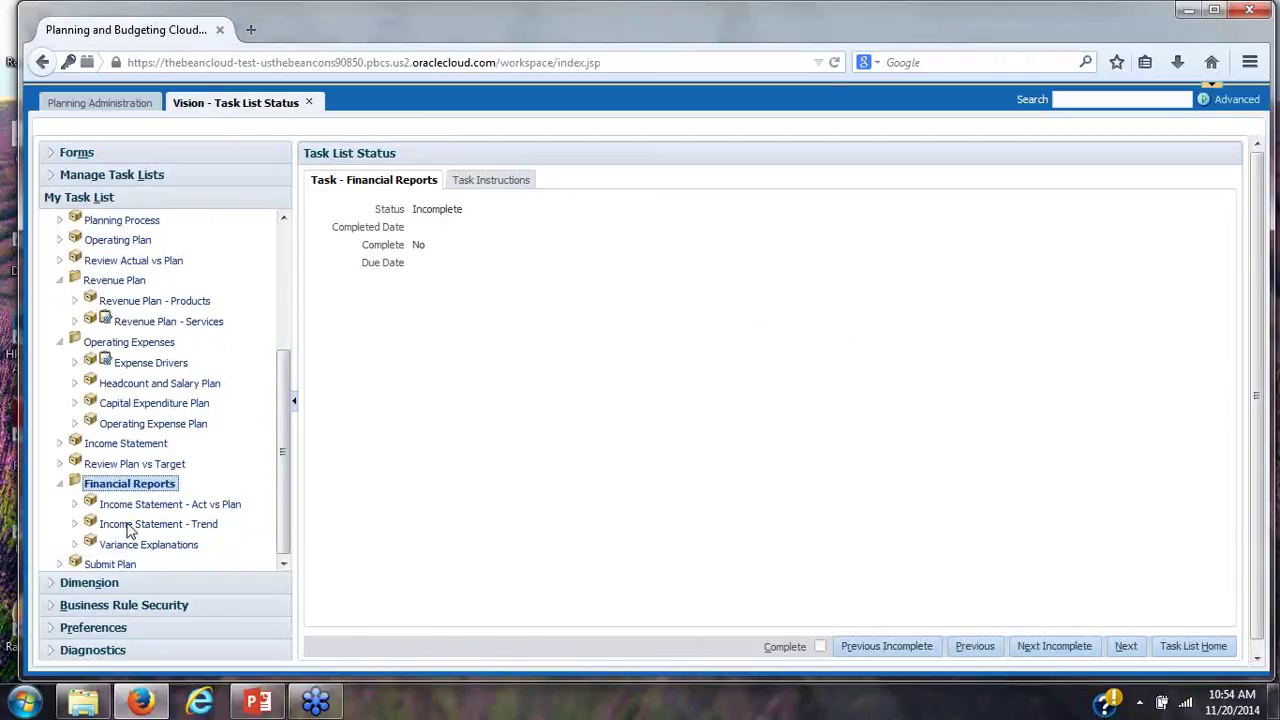
double_click(128, 508)
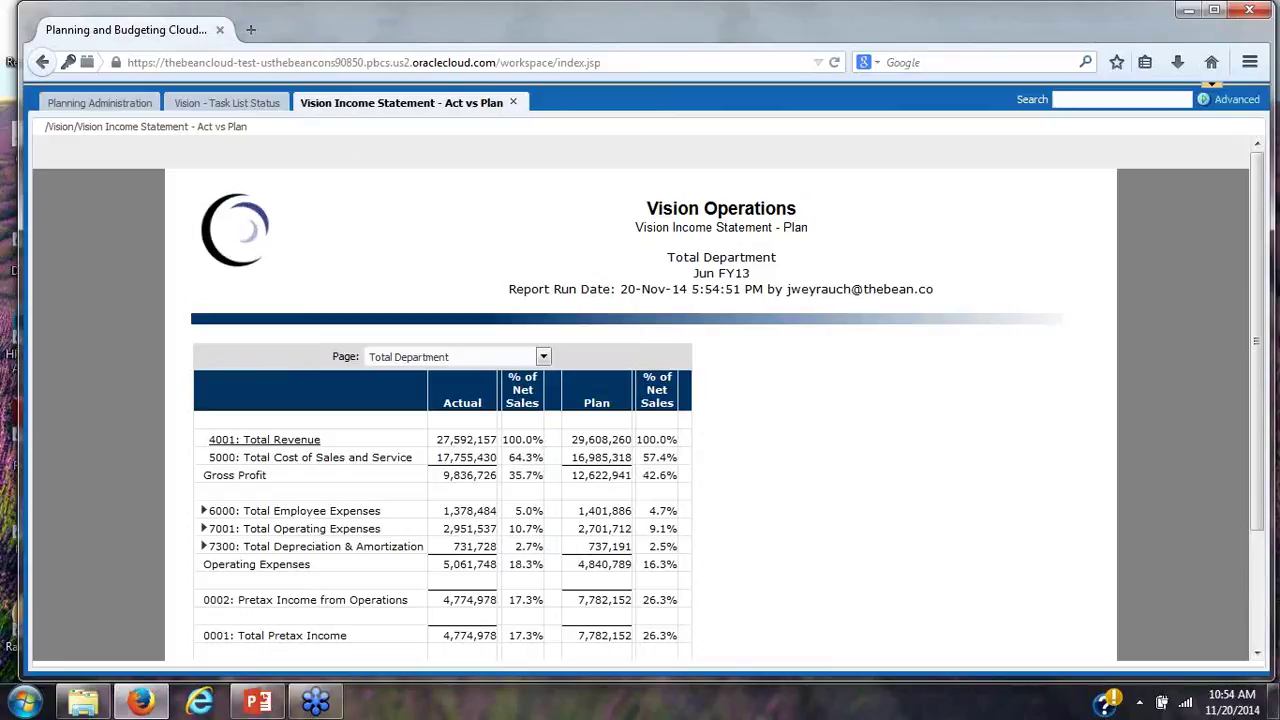
Scroll through the Income Statement - Act vs Plan report and close it
left_click_drag(1258, 338, 1268, 425)
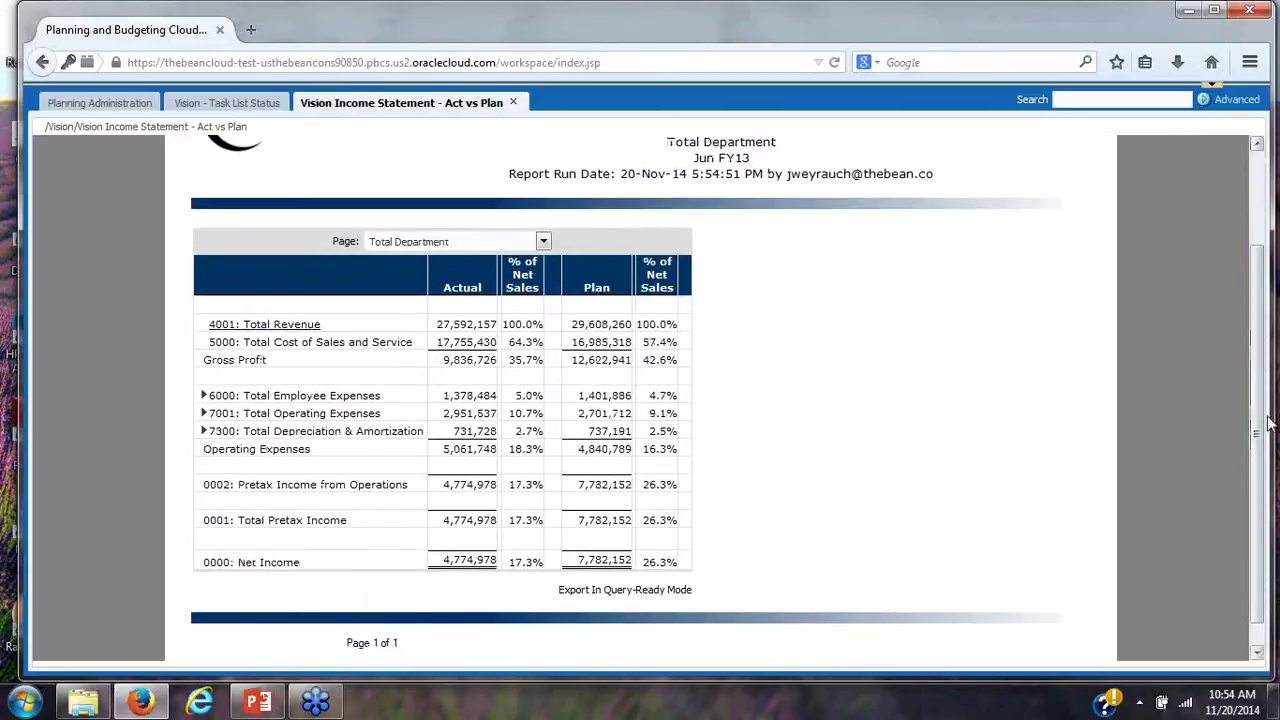
left_click_drag(1257, 410, 1257, 330)
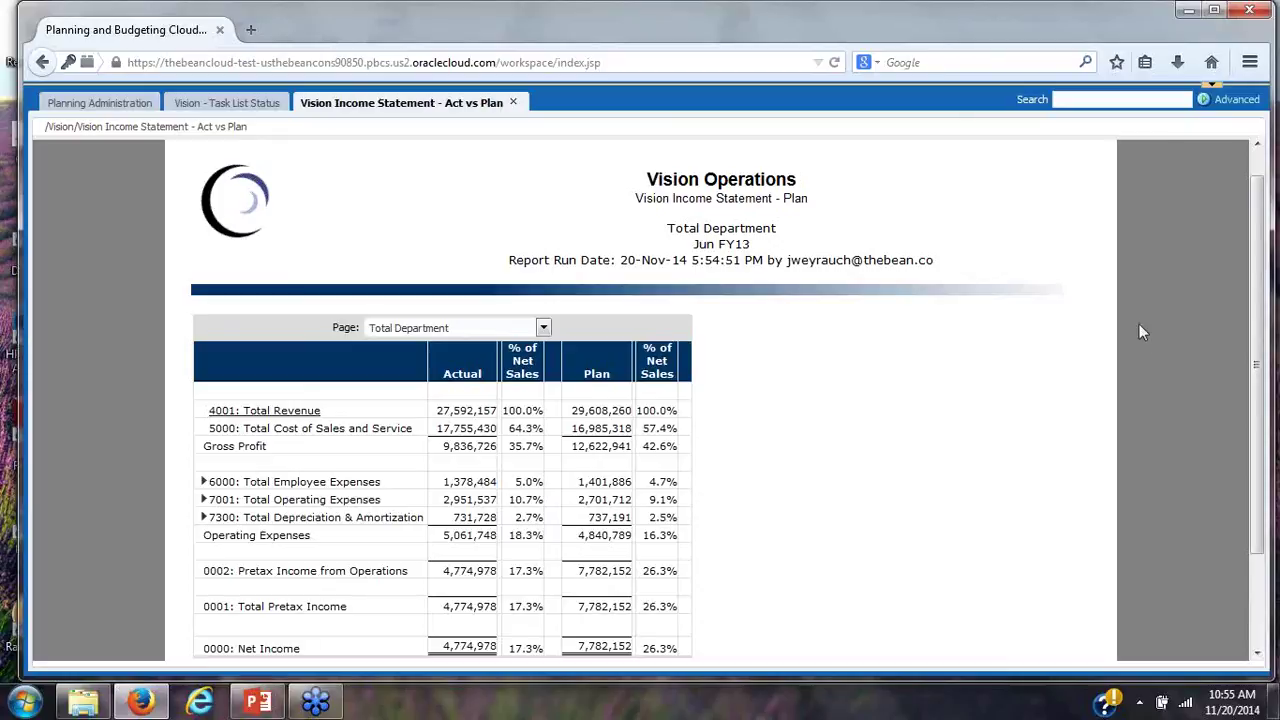
left_click(513, 102)
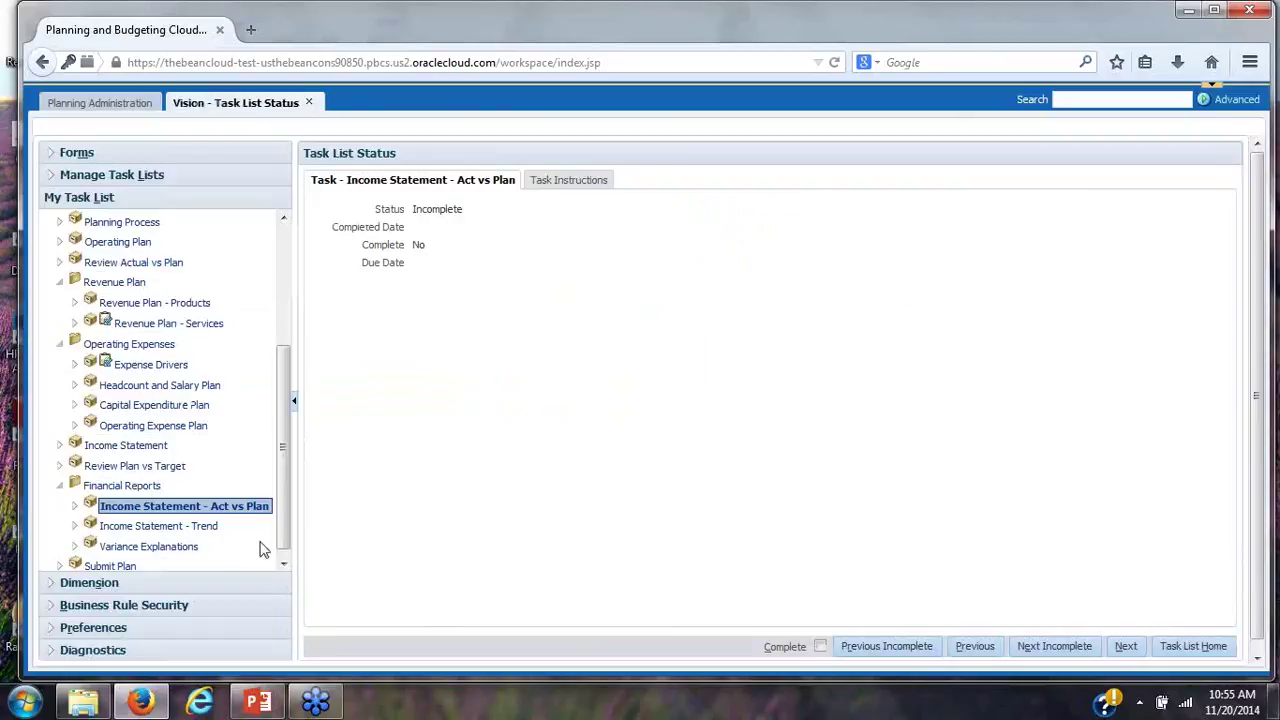
Review and close the Income Statement - Trend report, then open Submit Plan
left_click(143, 527)
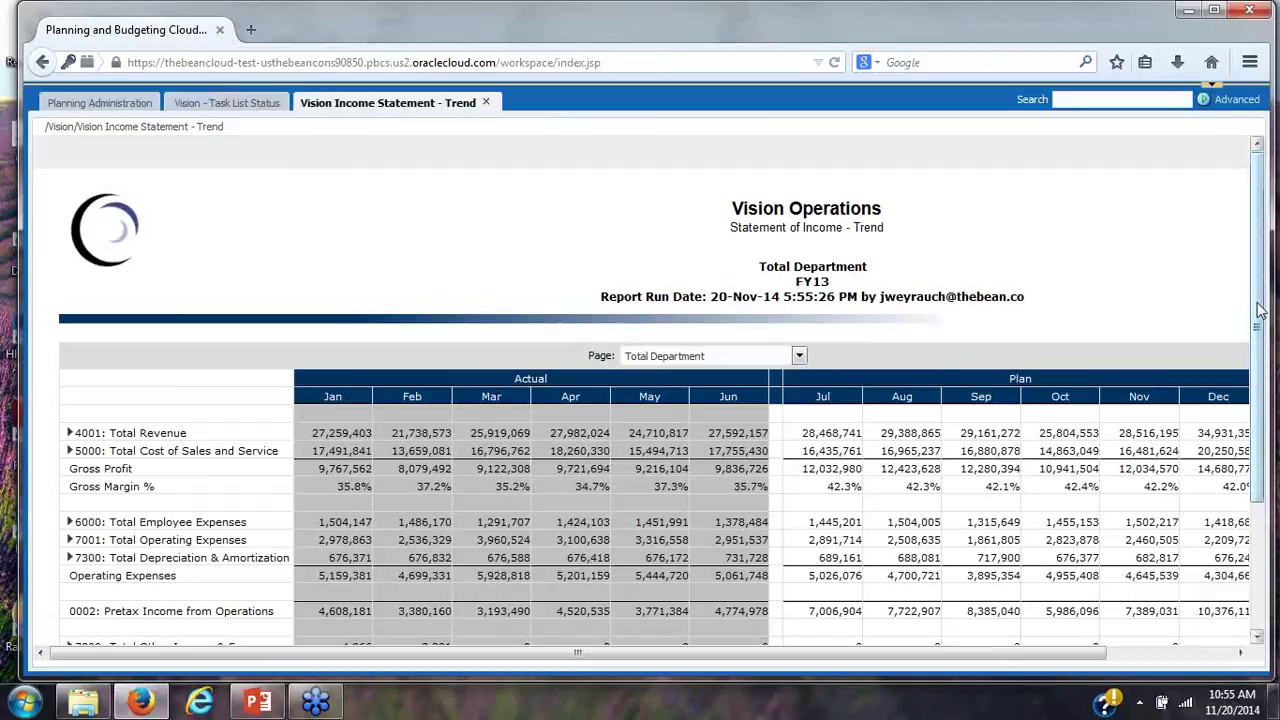
left_click_drag(1259, 311, 1254, 356)
left_click(487, 103)
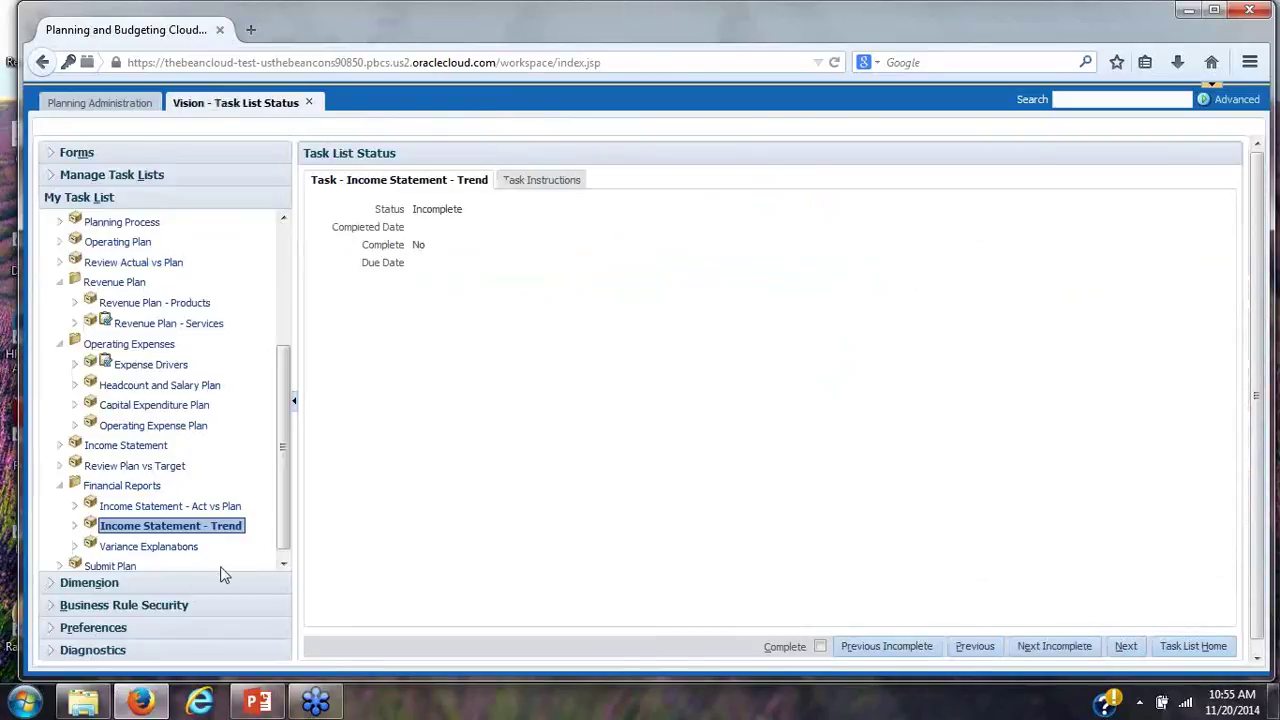
left_click_drag(284, 535, 284, 553)
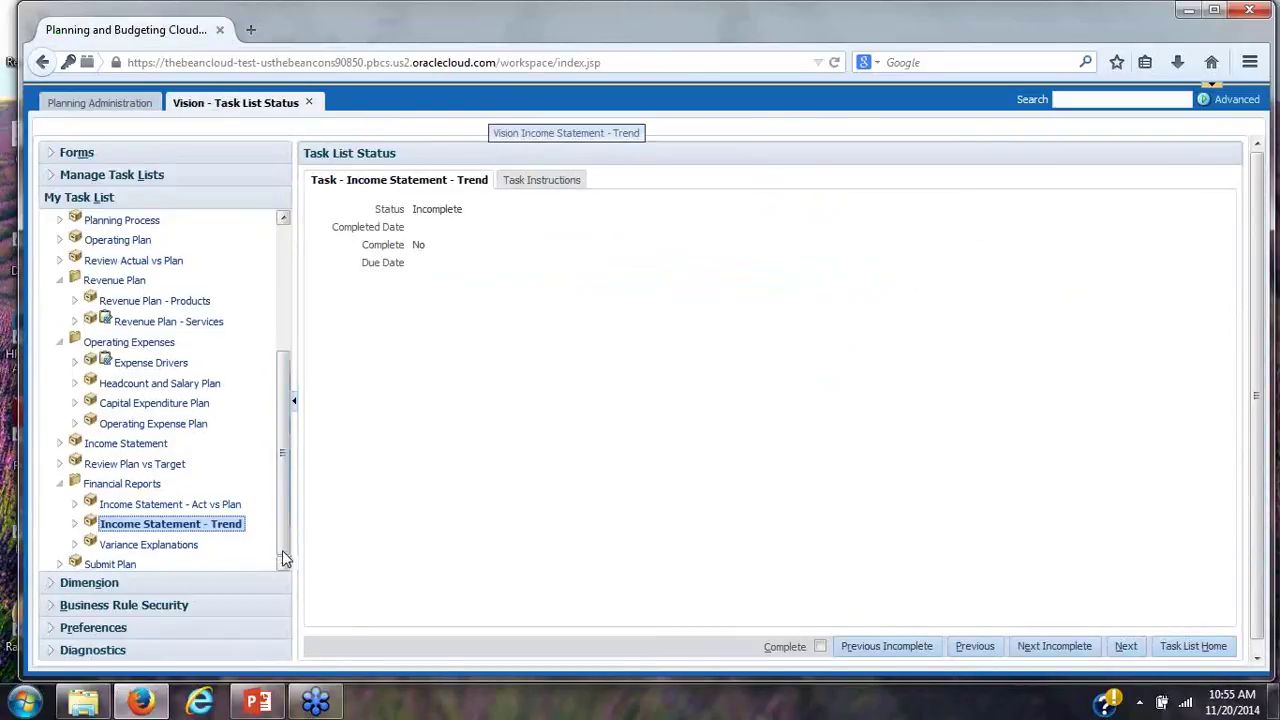
left_click(92, 564)
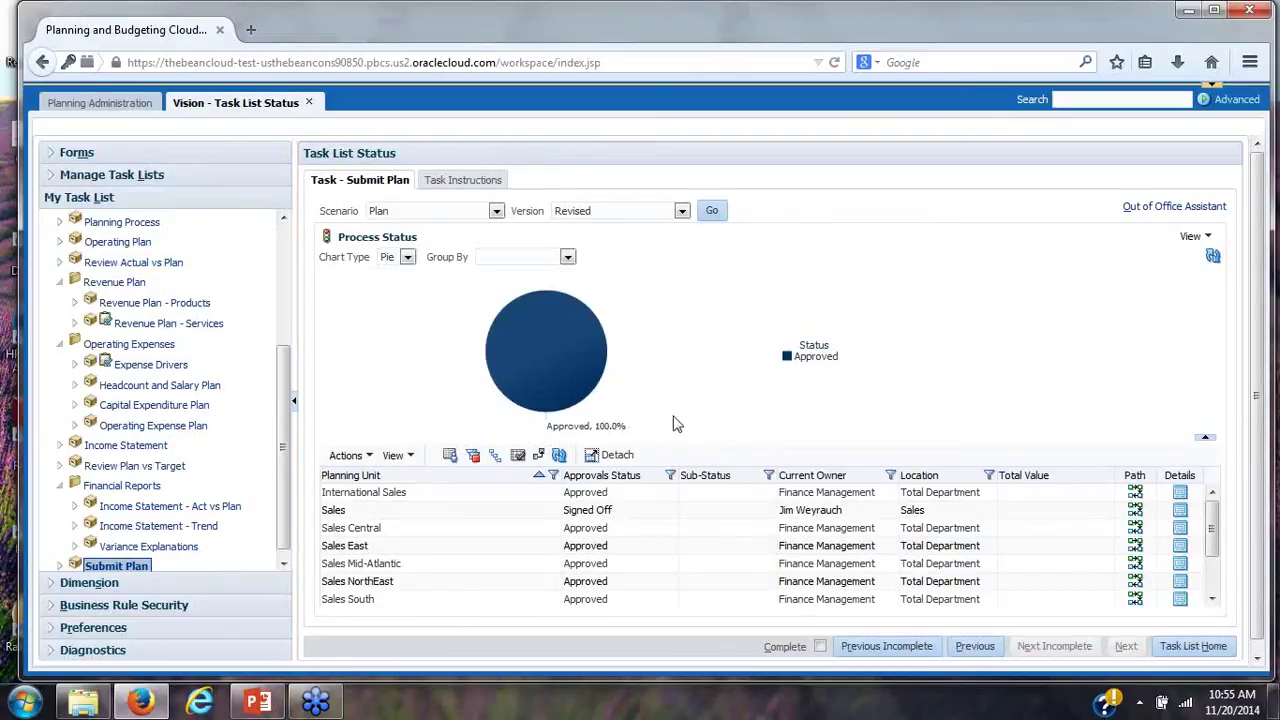
Collapse Operating Plan and Plan Kickoff in the task tree and select Plan Review
mouse_move(626, 440)
left_click_drag(280, 400, 285, 275)
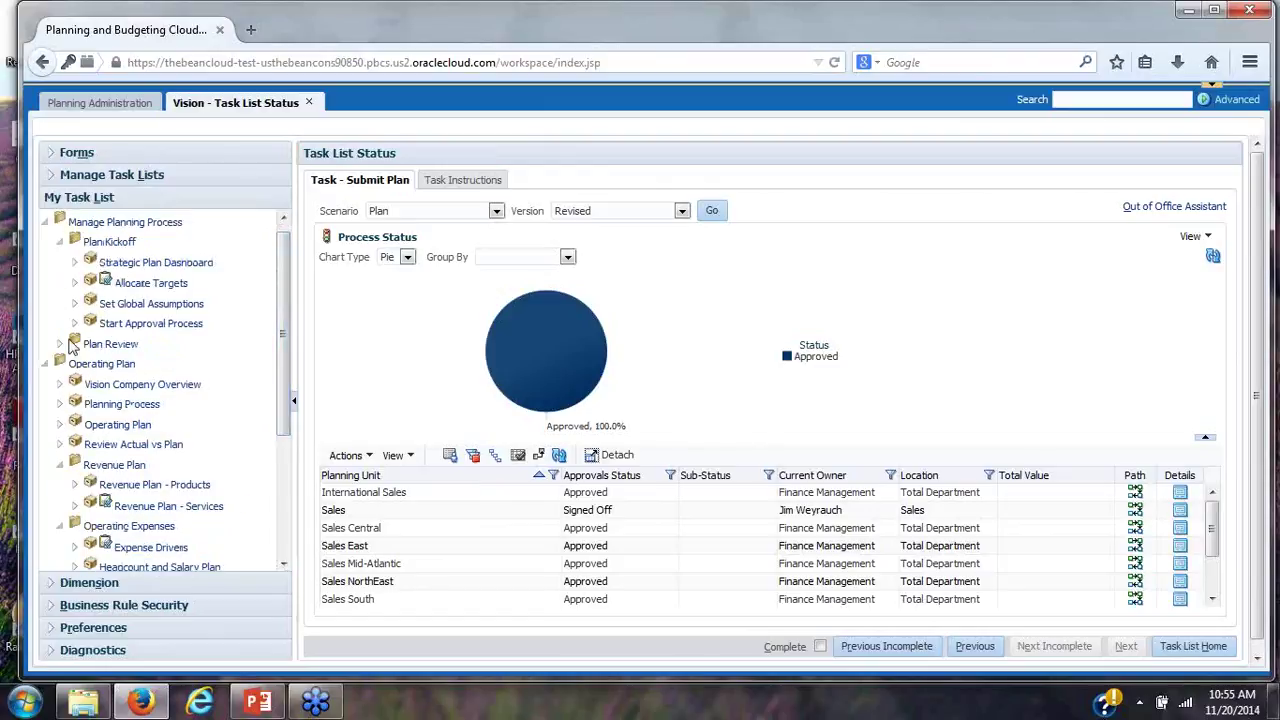
left_click(48, 366)
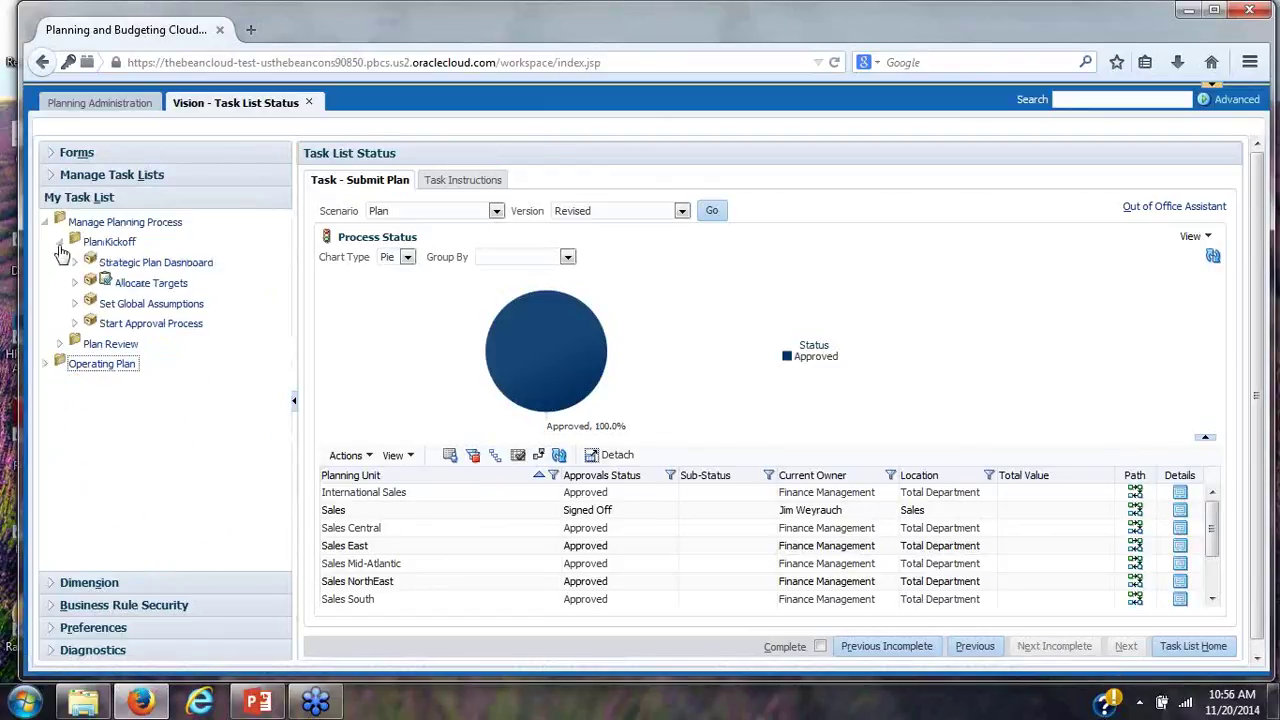
left_click(60, 243)
left_click(92, 262)
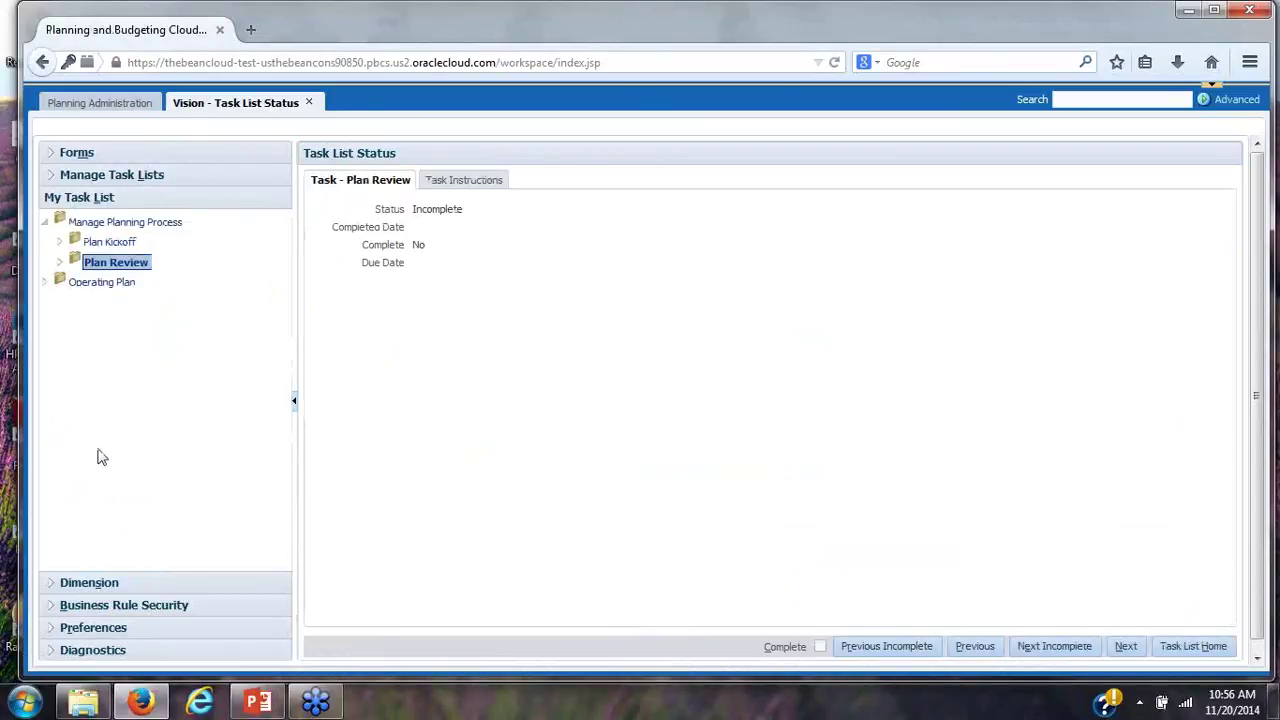
Expand Plan Review, view the Key Performance Indicators, then open Approve Plan
left_click(60, 263)
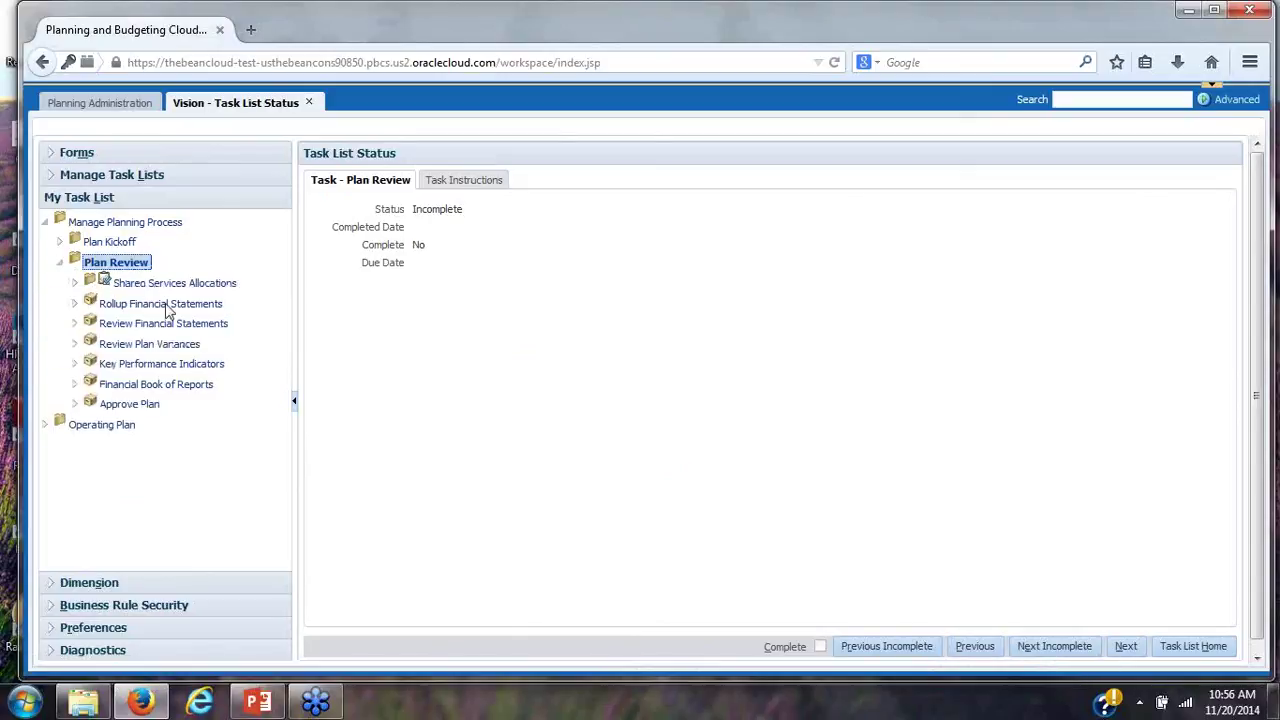
left_click(163, 365)
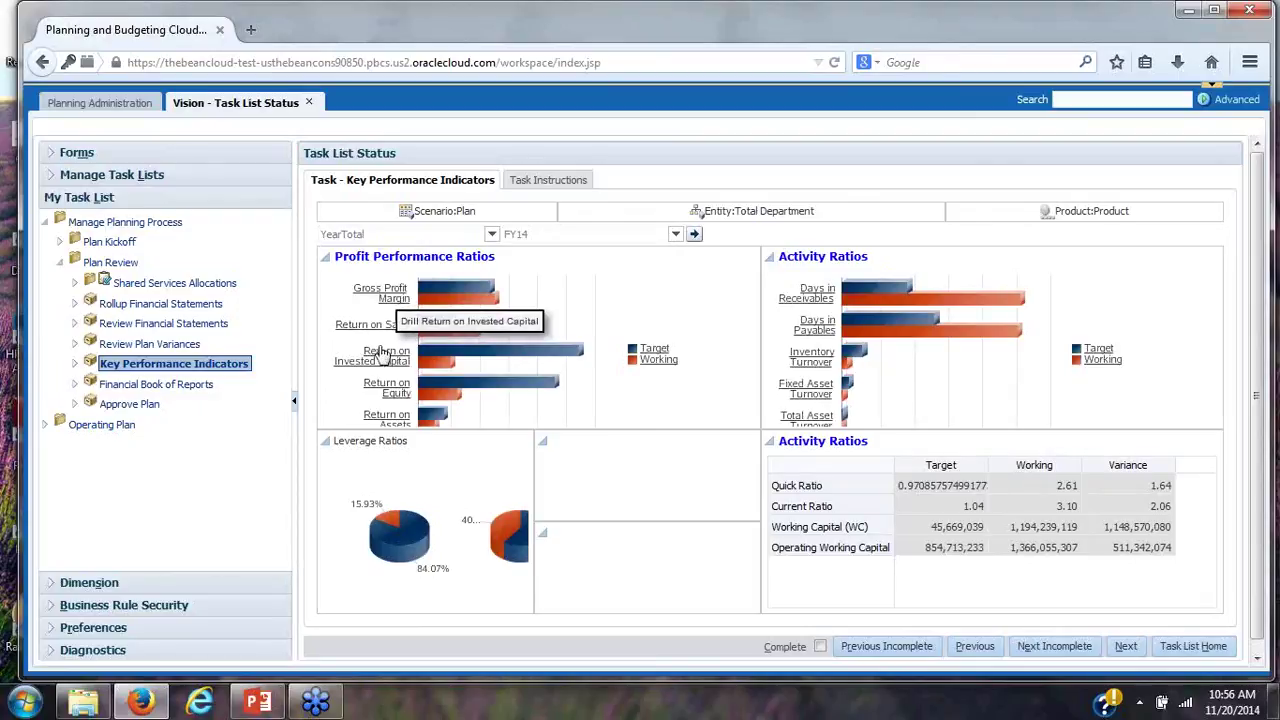
left_click(160, 406)
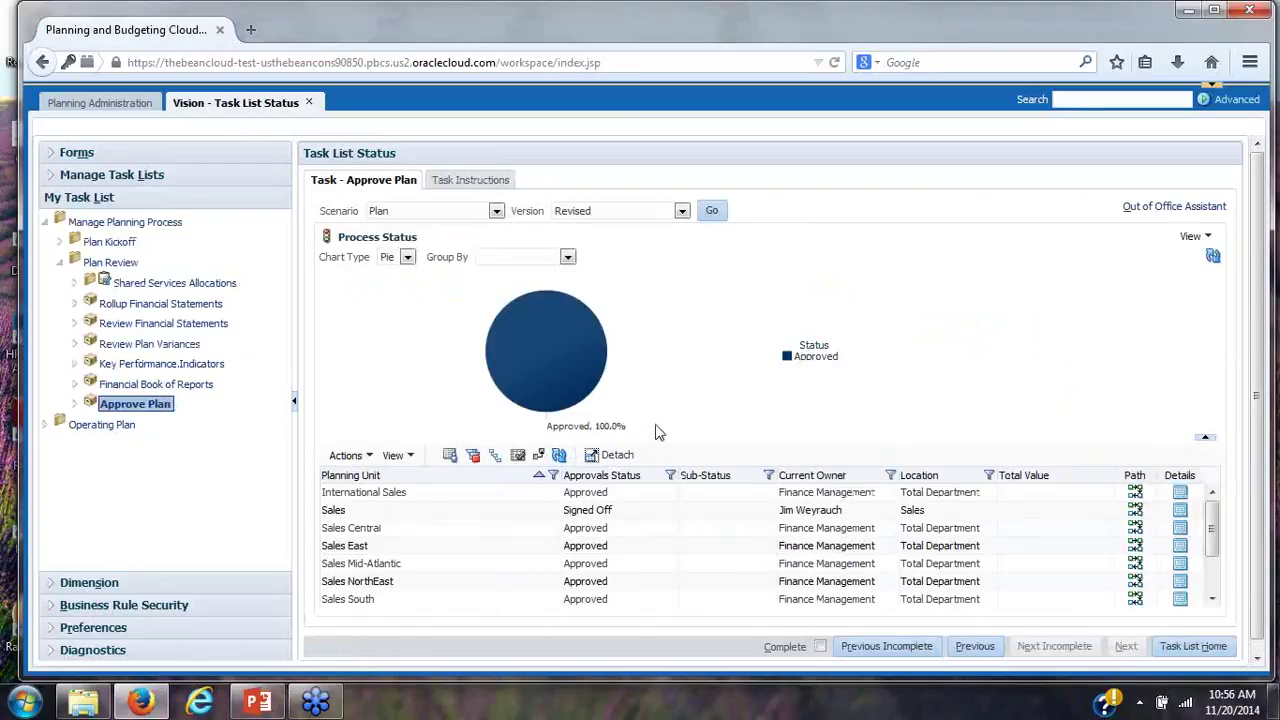
Chart approvals as bars grouped by Approvals Status, then start PowerPoint's slideshow from the current slide
mouse_move(552, 428)
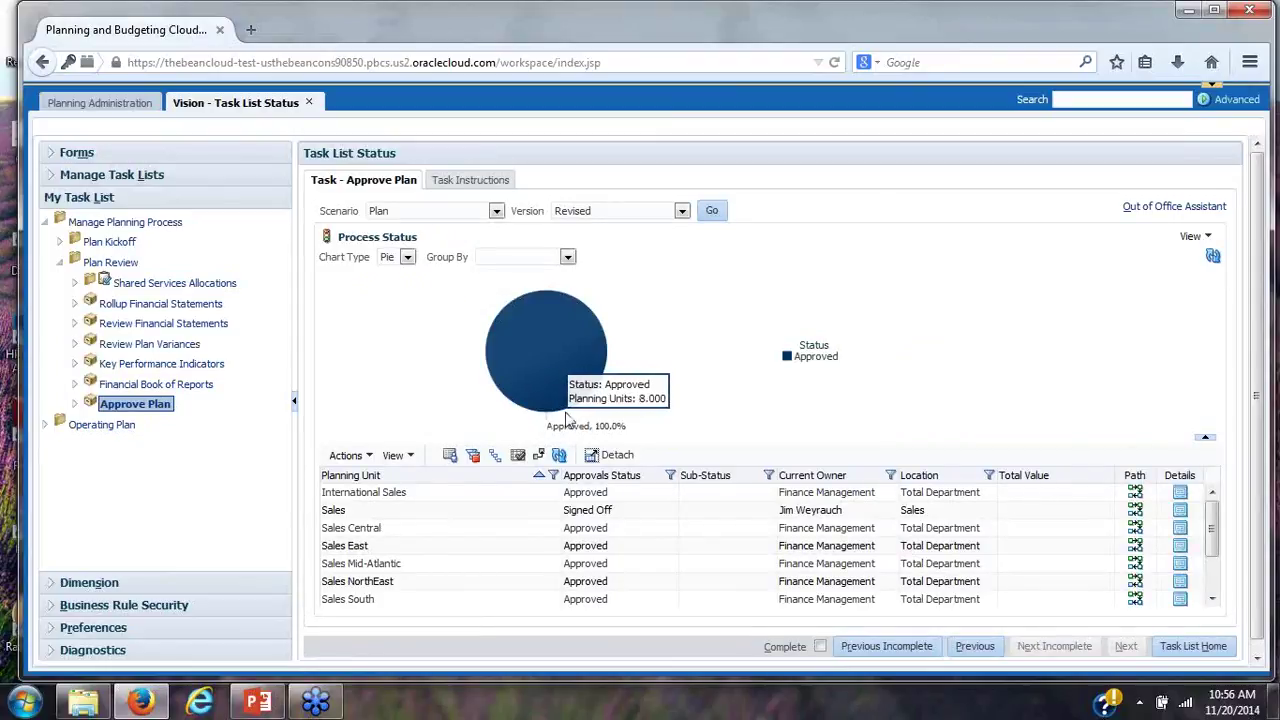
left_click(407, 257)
left_click(404, 288)
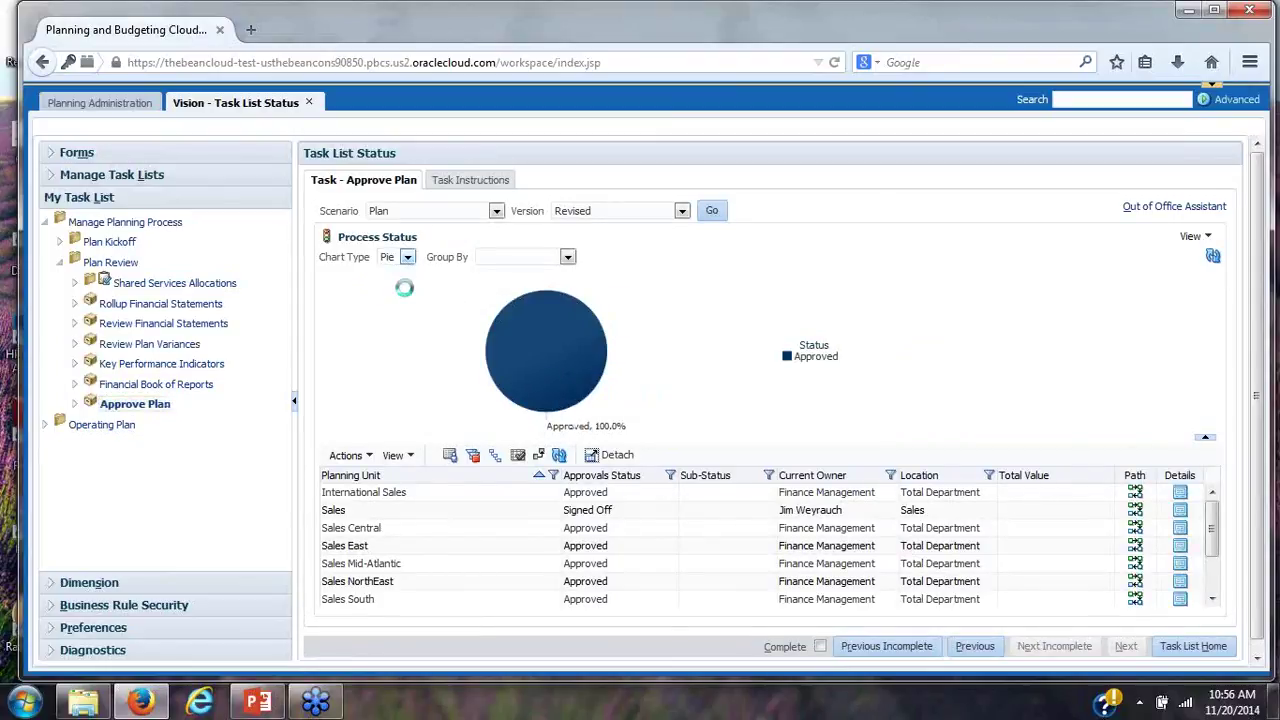
left_click(568, 257)
left_click(558, 285)
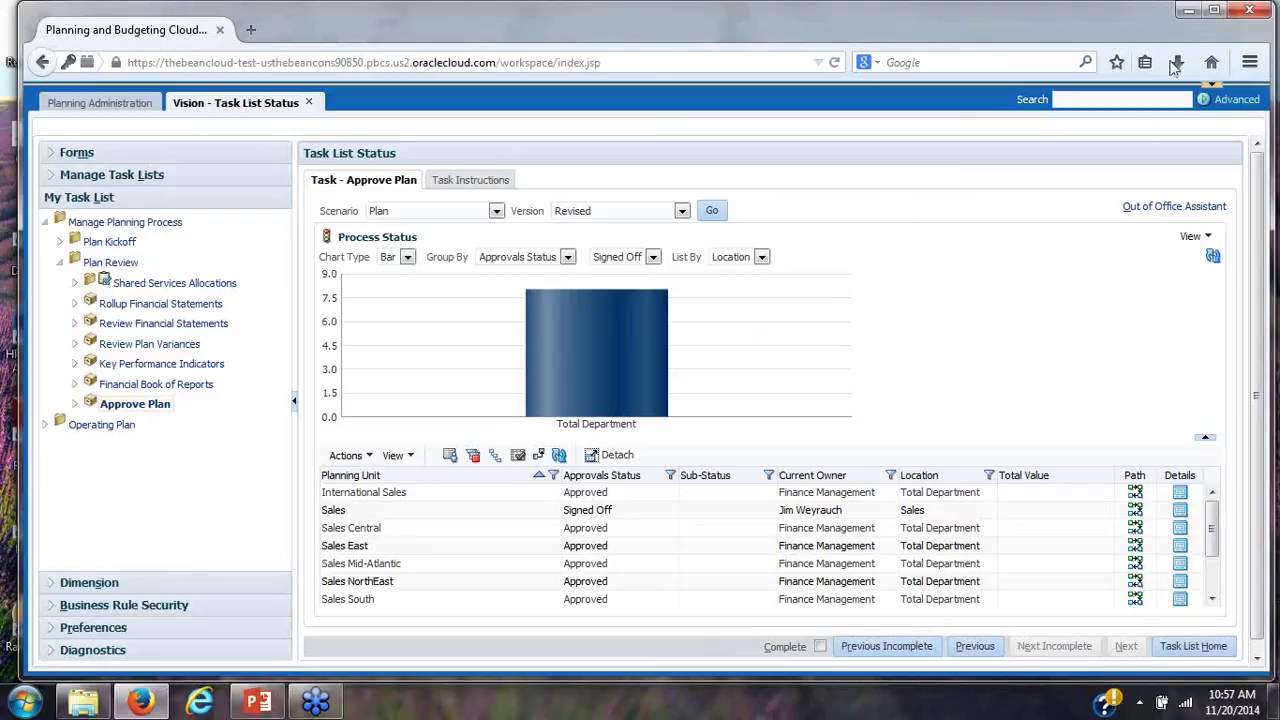
left_click(260, 692)
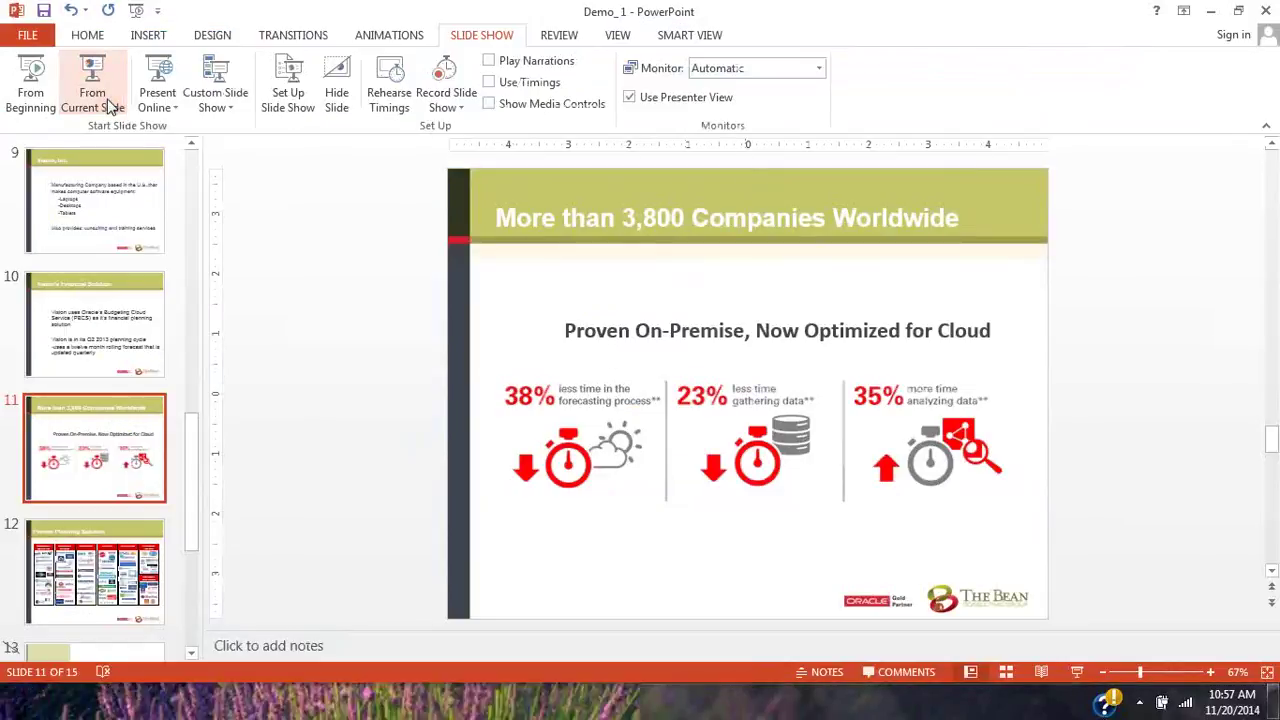
left_click(94, 95)
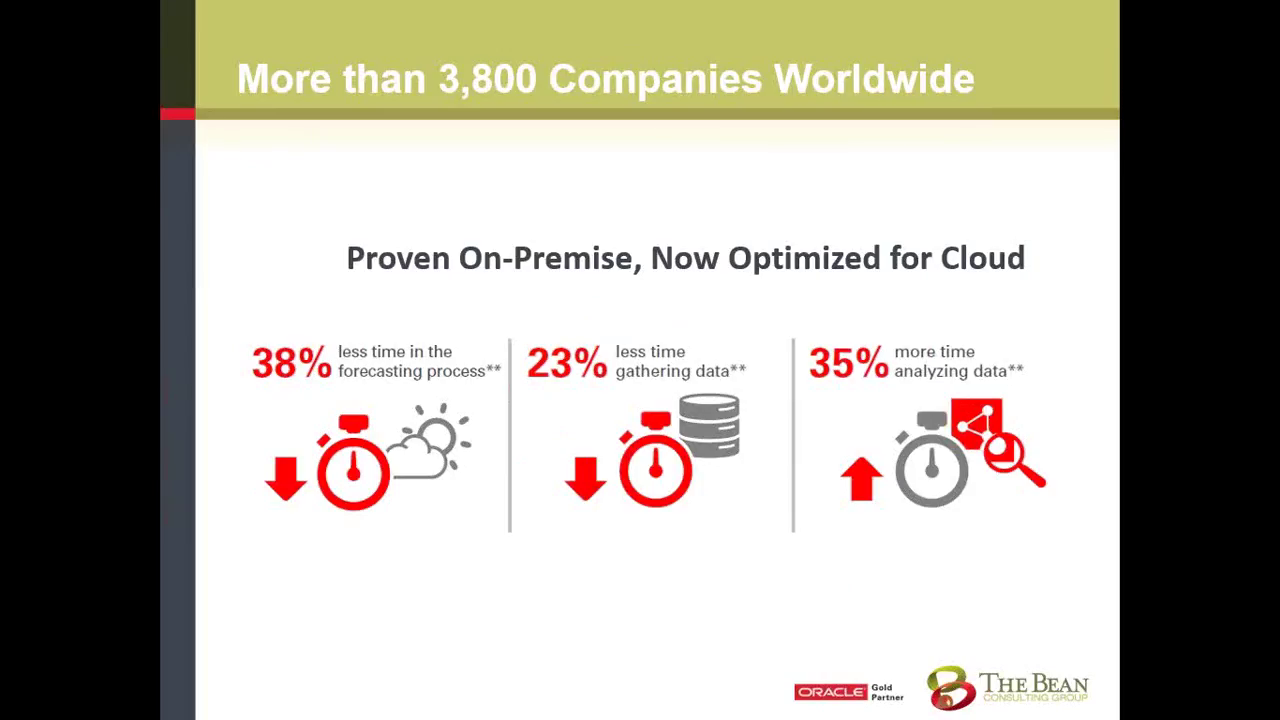